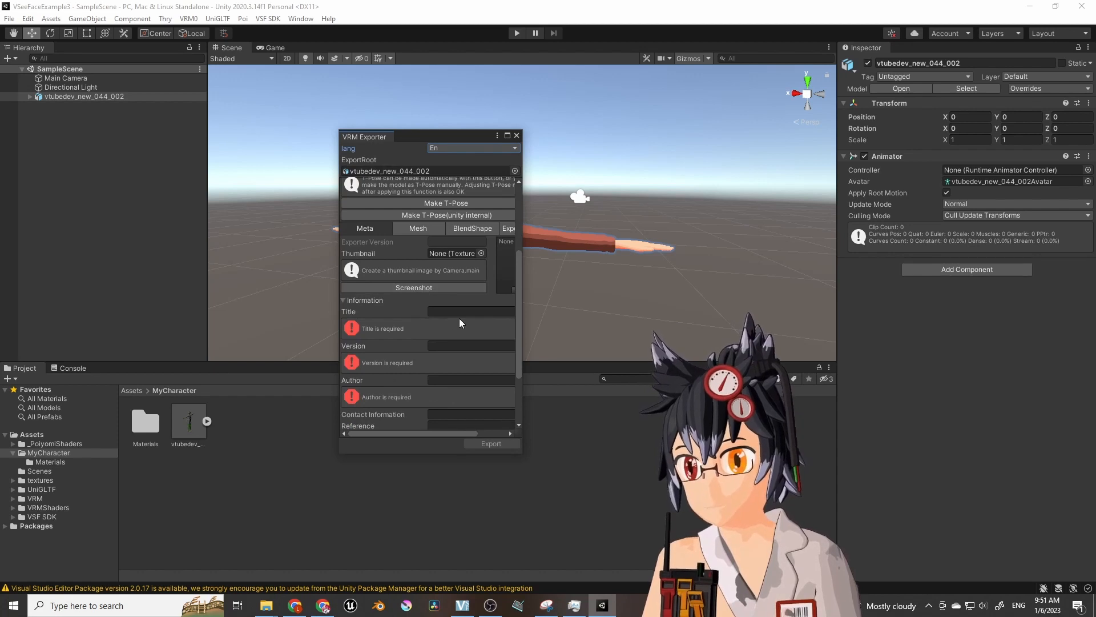
# Fill in the VRM export information with title vtubeExample, version 2023-01-06 and the author's name.
pyautogui.click(460, 312)
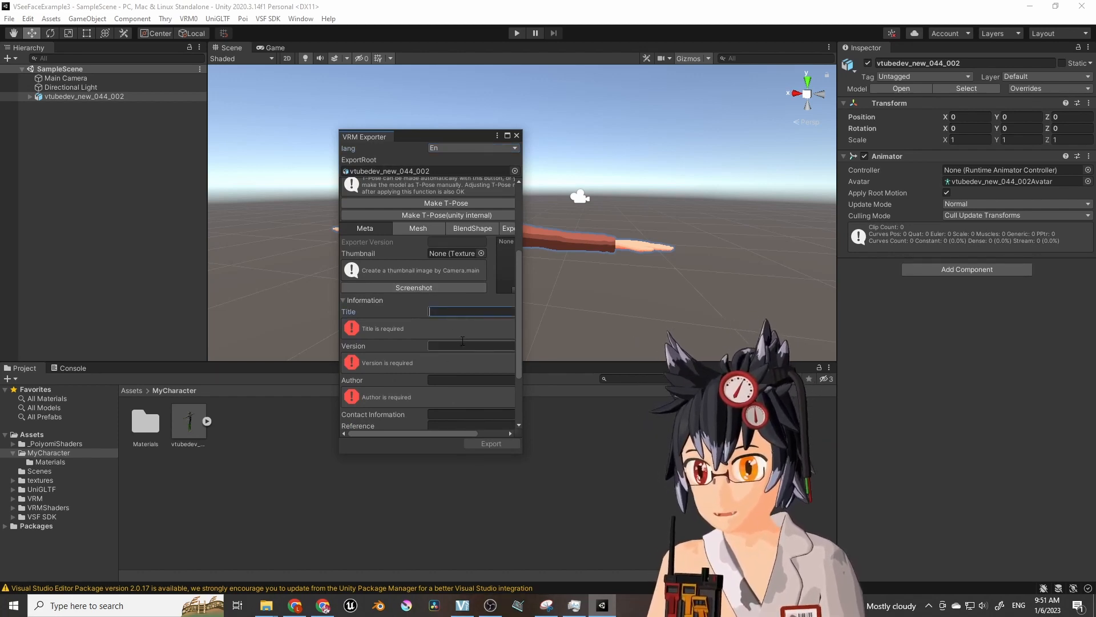
pyautogui.write('vtubeExample')
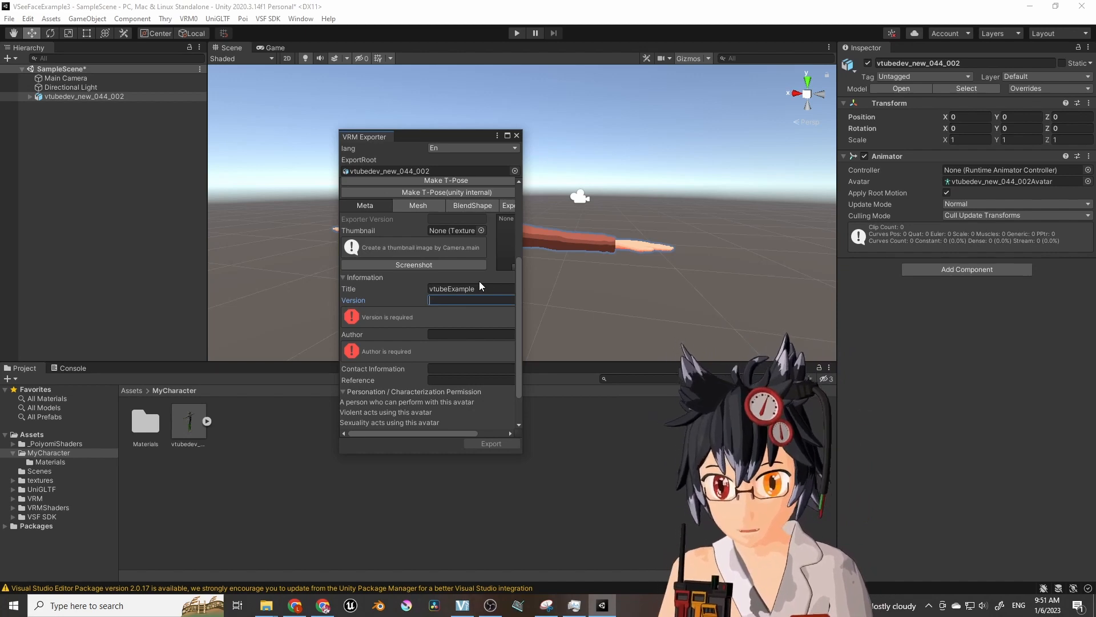
pyautogui.write('2023-01-06')
pyautogui.click(478, 291)
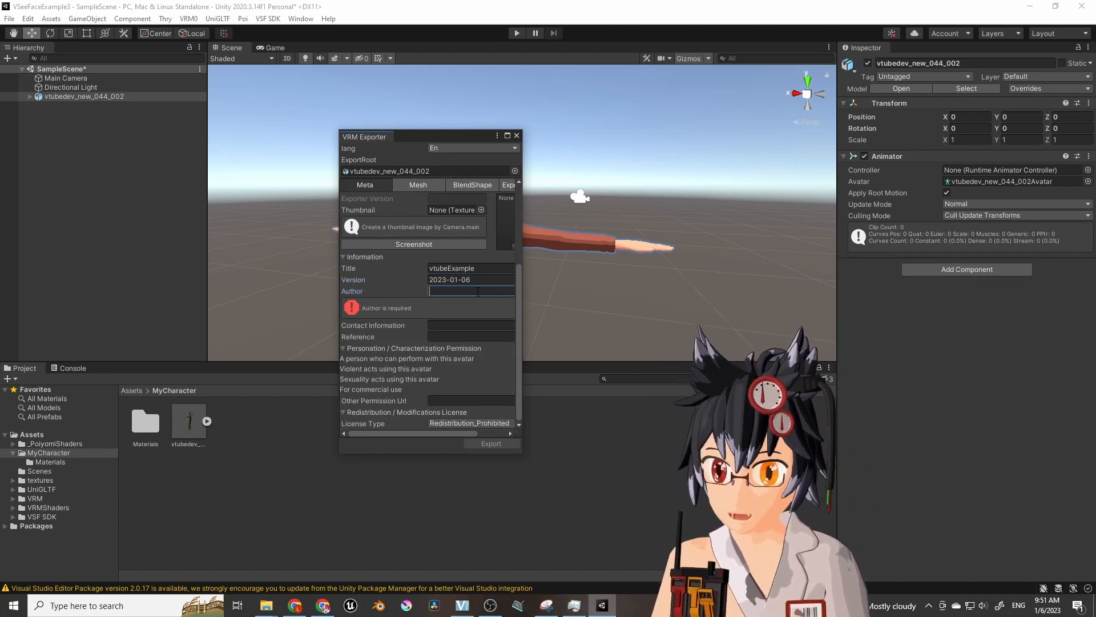
pyautogui.write('Laika')
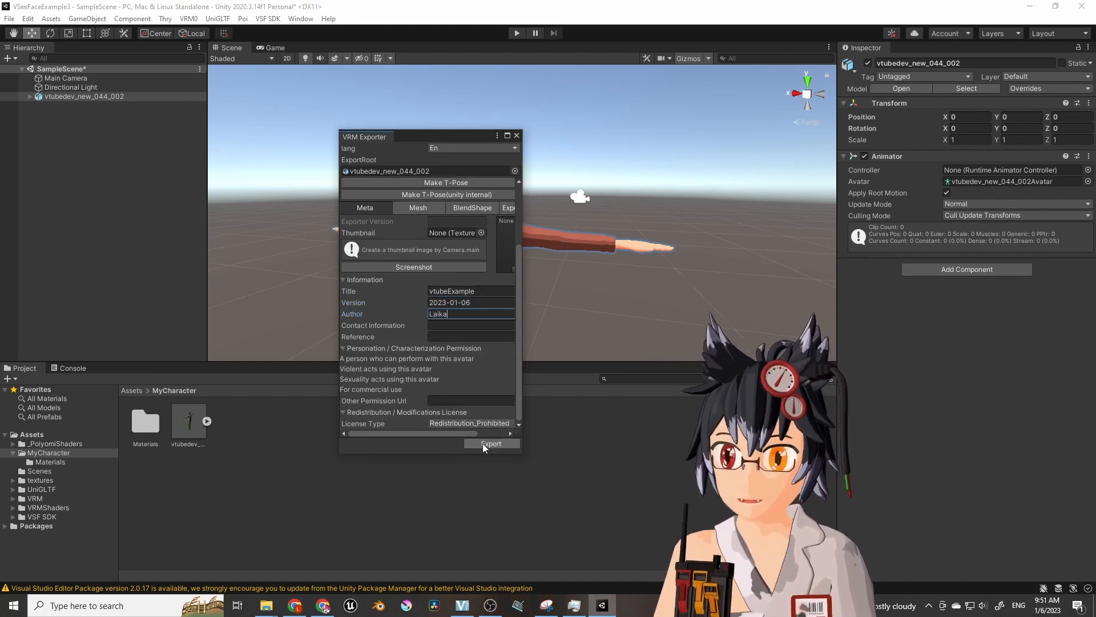
# Start the VRM export but cancel saving, and create a folder named VRM Assets inside the project's Assets folder.
pyautogui.click(481, 443)
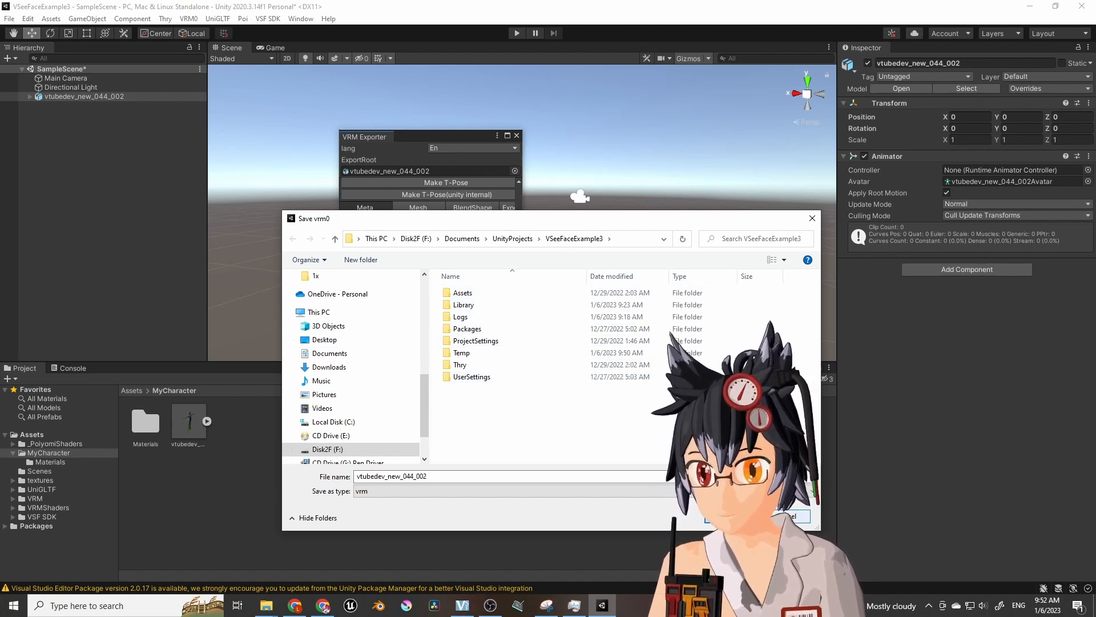
pyautogui.press('Escape')
pyautogui.rightClick(52, 452)
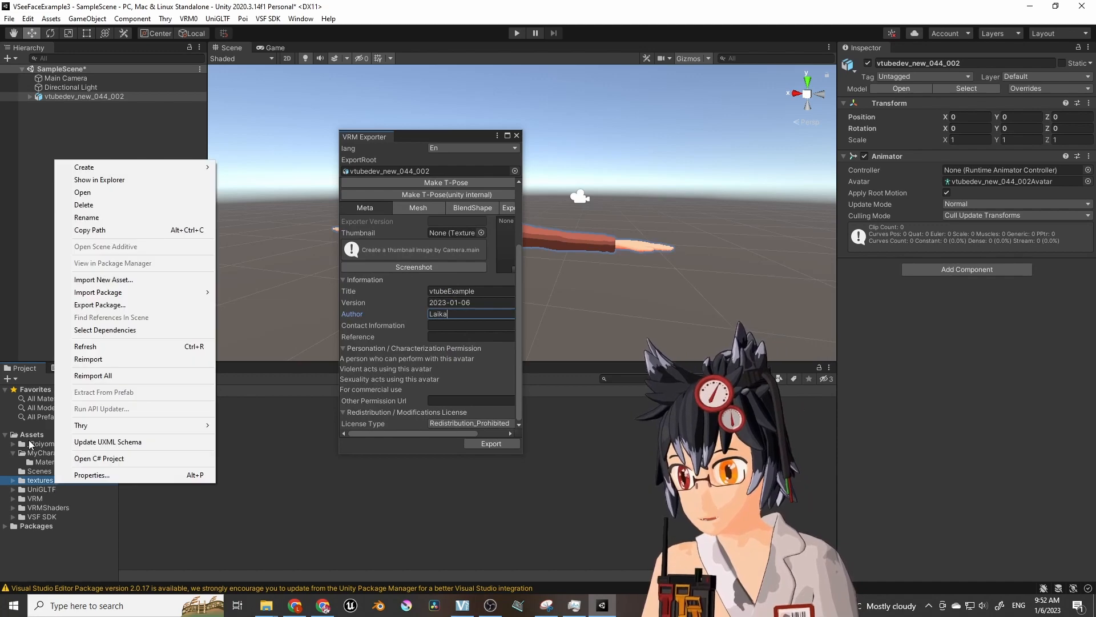
pyautogui.rightClick(36, 437)
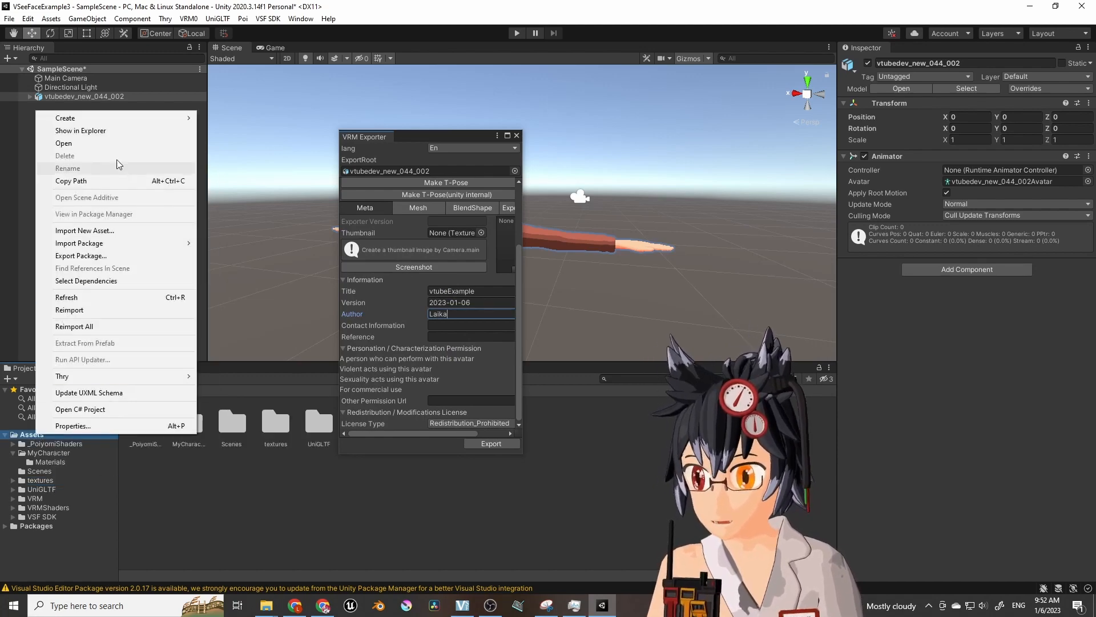
pyautogui.moveTo(123, 119)
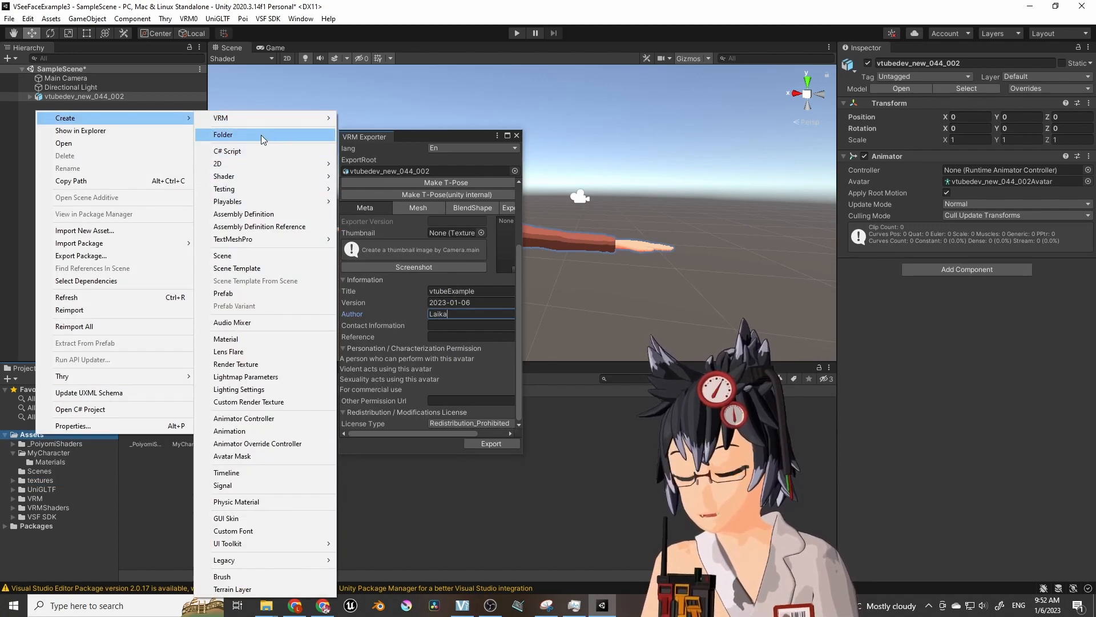
pyautogui.click(262, 134)
pyautogui.write('V')
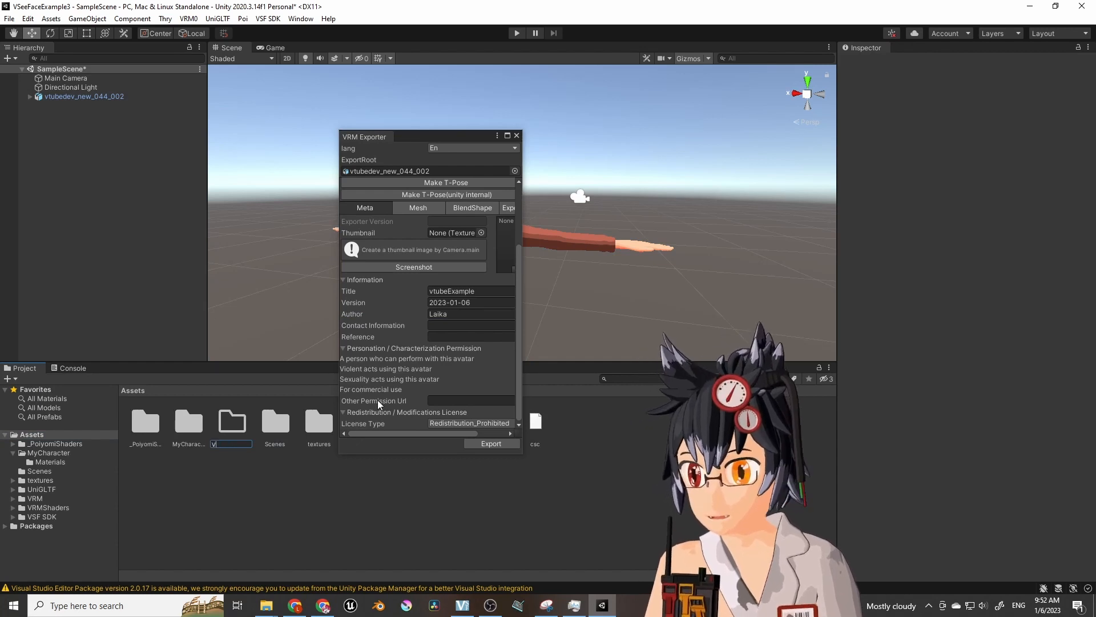
pyautogui.write('RM Asse')
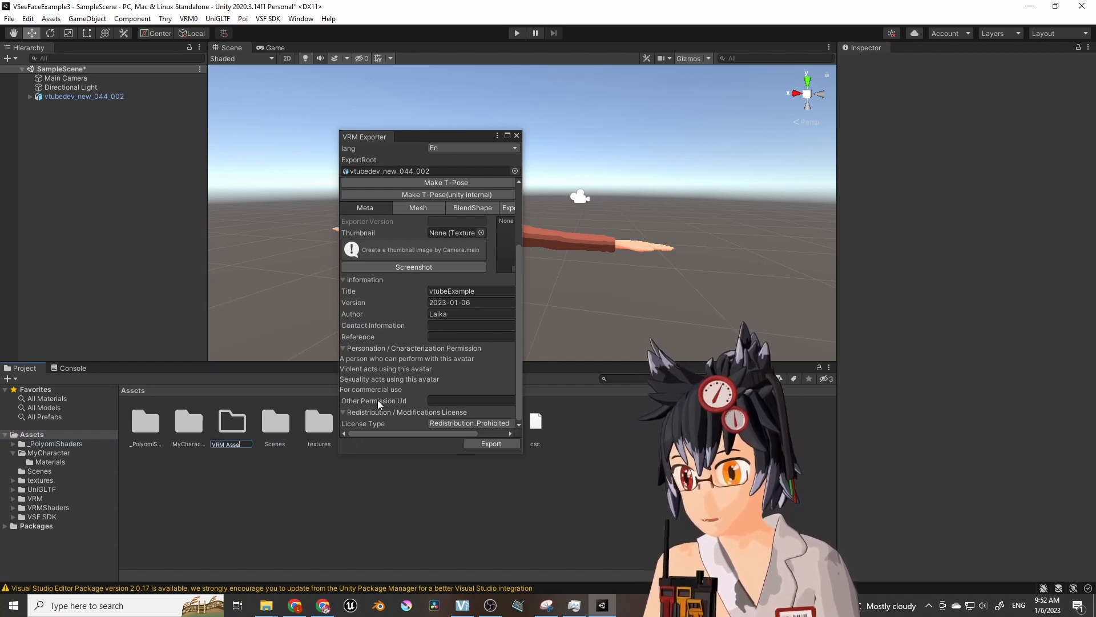
pyautogui.write('ts')
pyautogui.press('Return')
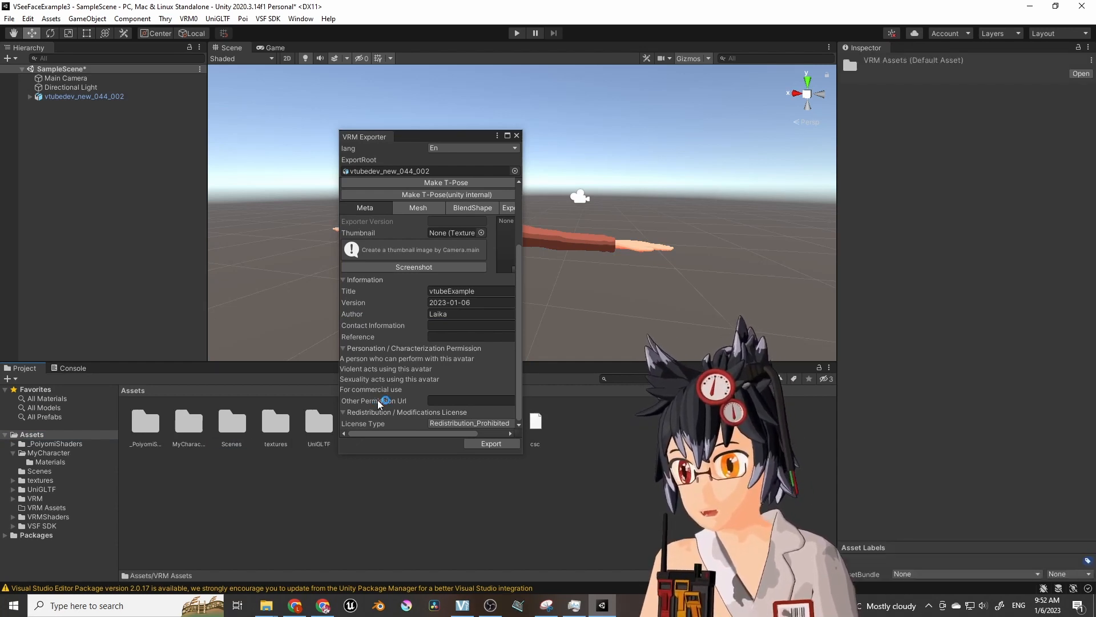
# Export the model as vtubedev_new_044_002 in VRM format into the project's Assets/VRM Assets folder.
pyautogui.click(46, 508)
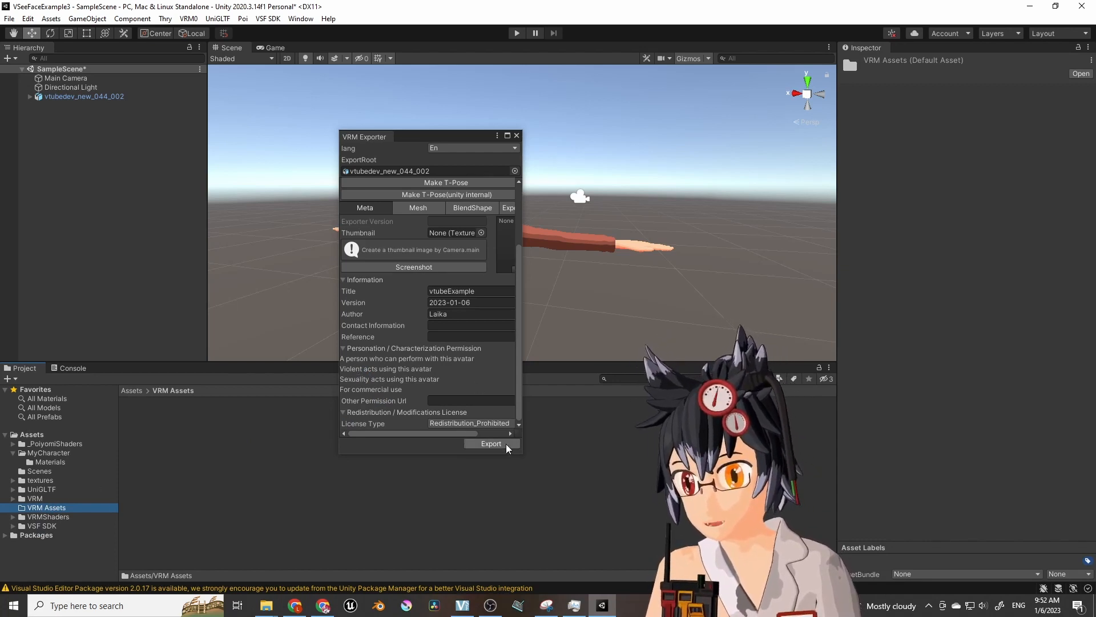
pyautogui.click(491, 443)
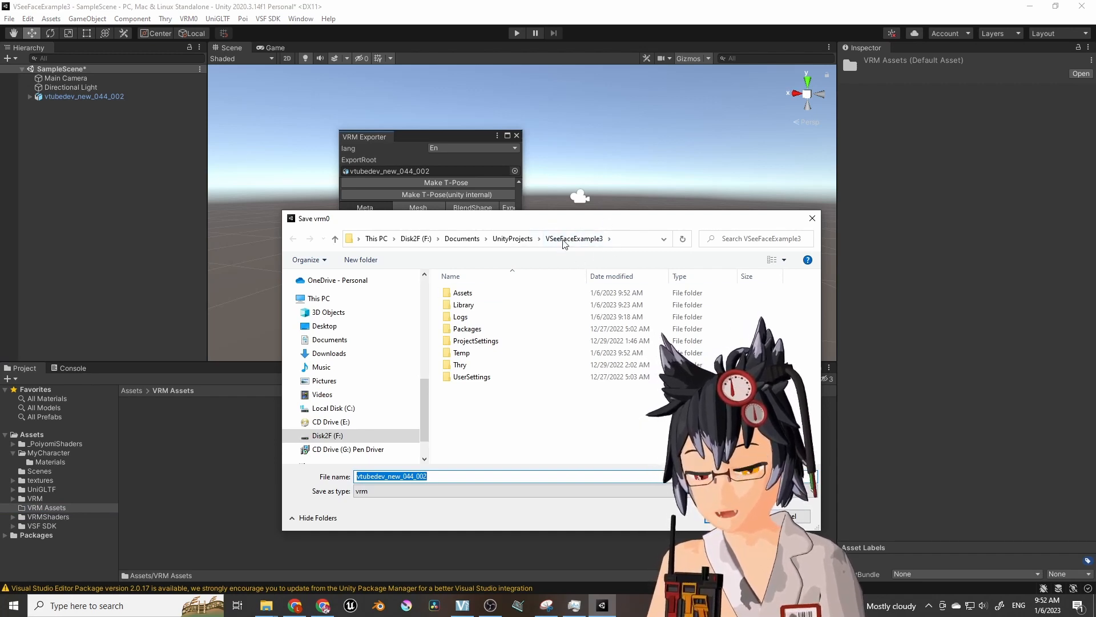
pyautogui.doubleClick(462, 292)
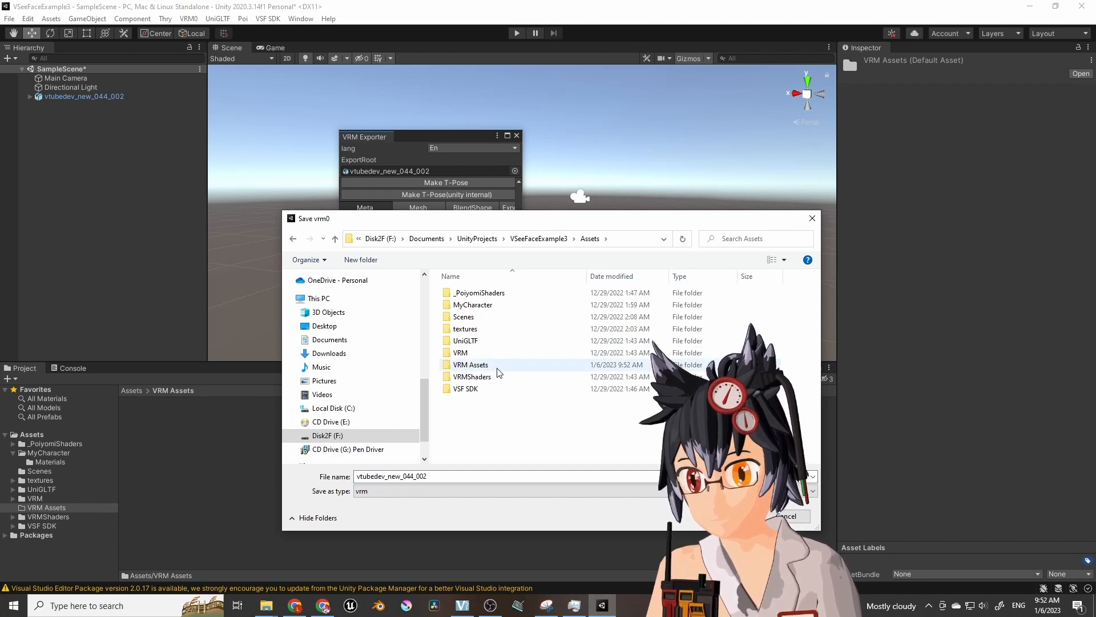
pyautogui.doubleClick(483, 365)
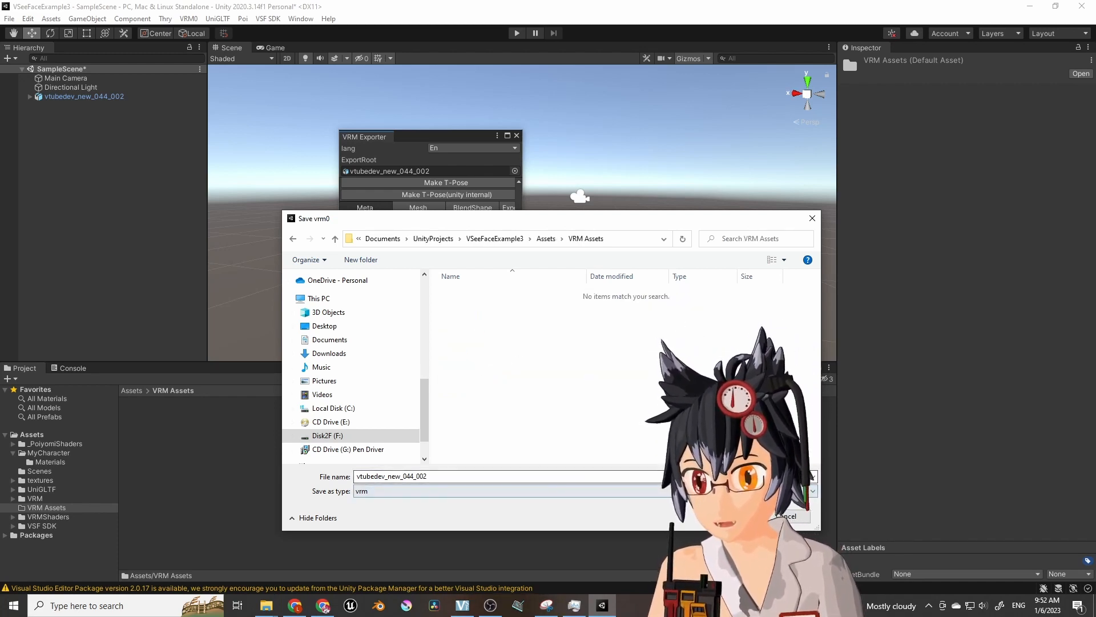
pyautogui.click(731, 516)
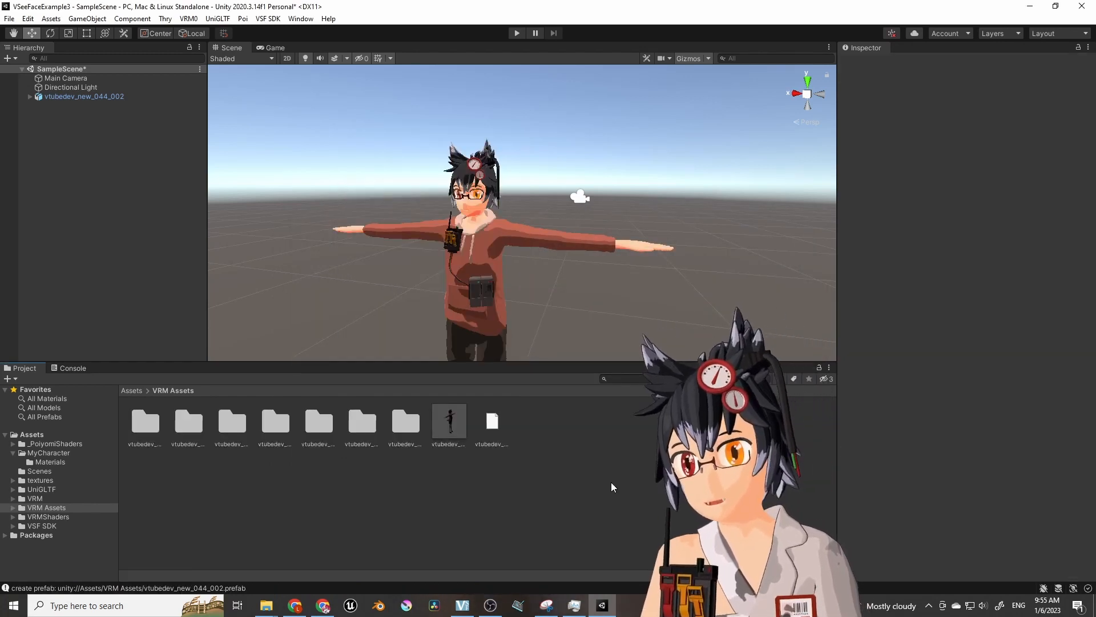
# Replace the original model in the scene with the exported vtubedev_new_044_002 prefab from the VRM Assets folder.
pyautogui.click(115, 97)
pyautogui.press('Delete')
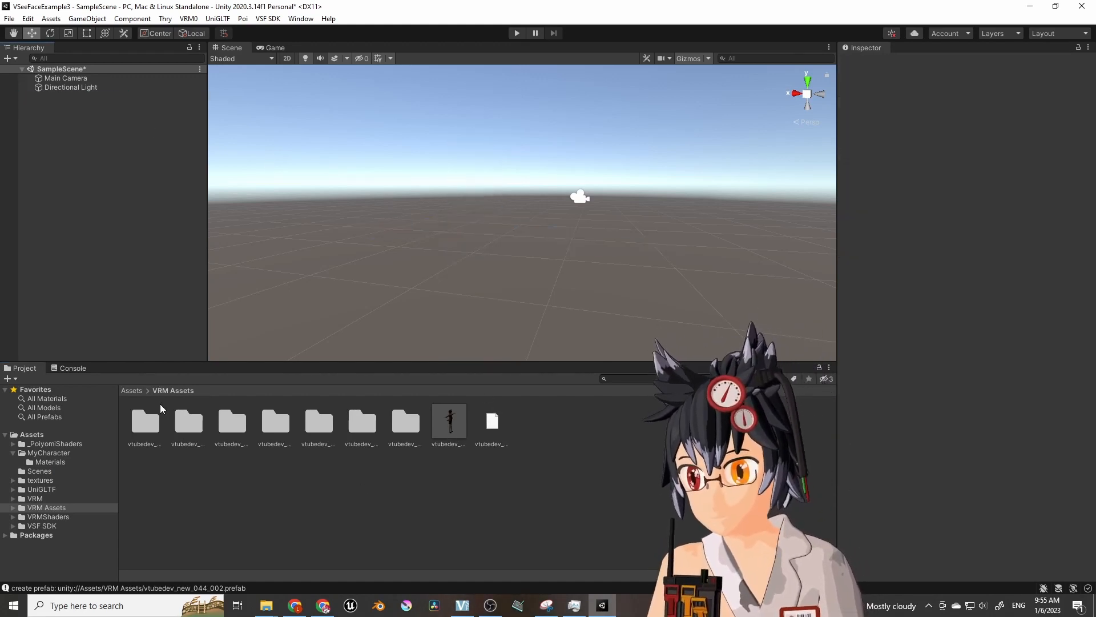
pyautogui.click(62, 497)
pyautogui.click(51, 507)
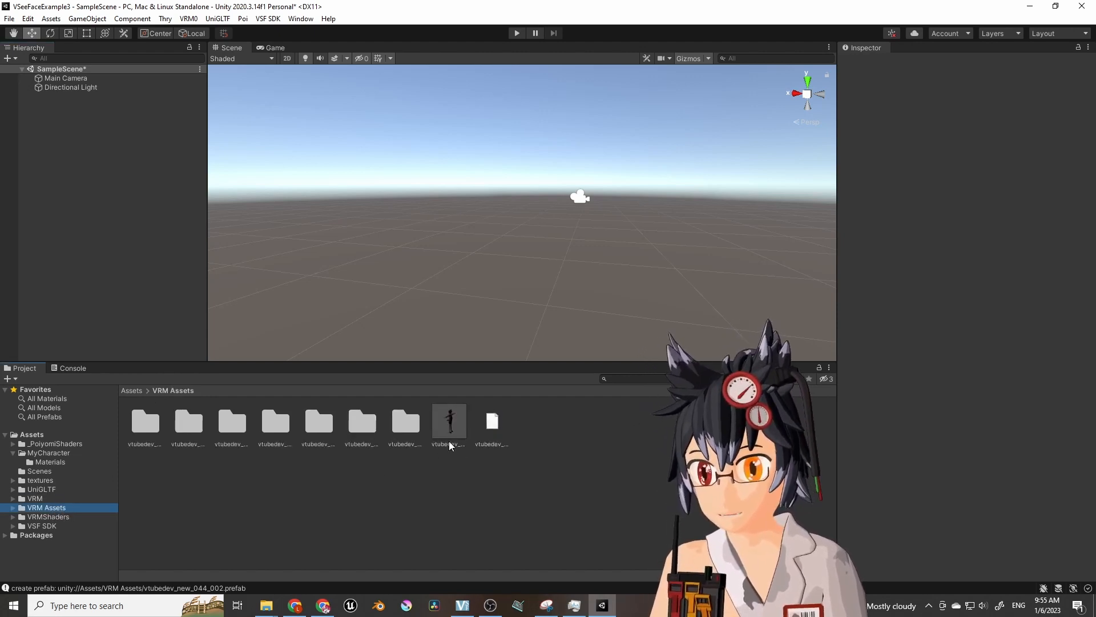
pyautogui.moveTo(448, 432); pyautogui.dragTo(115, 148)
pyautogui.moveTo(490, 159); pyautogui.dragTo(543, 172, button='right')
pyautogui.click(550, 175)
pyautogui.press('w')
pyautogui.press('s')
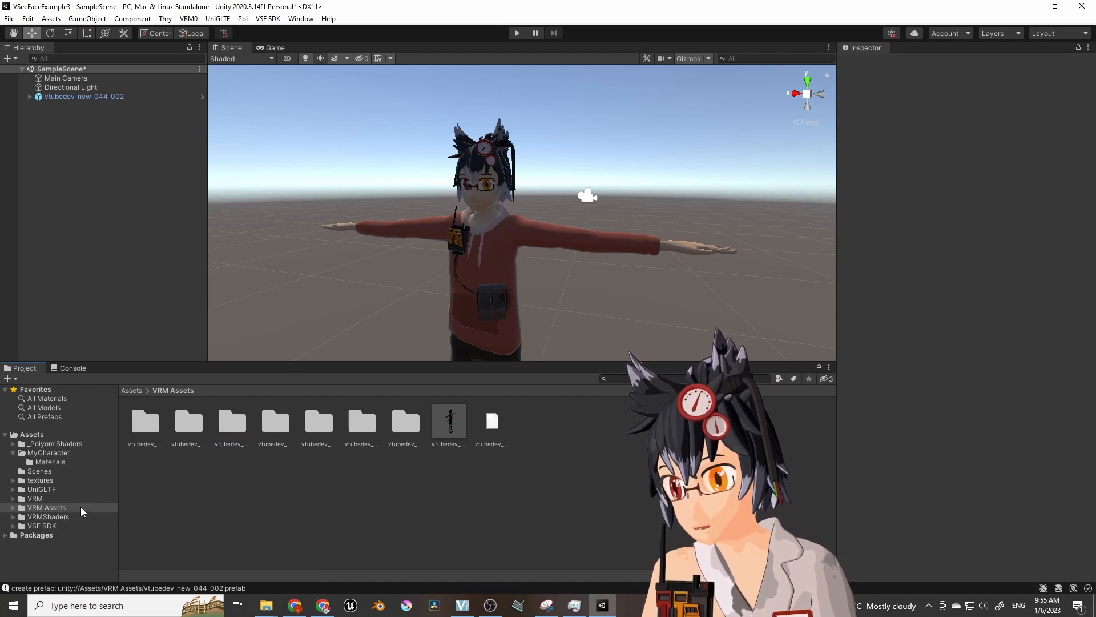
# Delete all the materials in the vtubedev_new_044_002.Materials subfolder of VRM Assets.
pyautogui.click(13, 507)
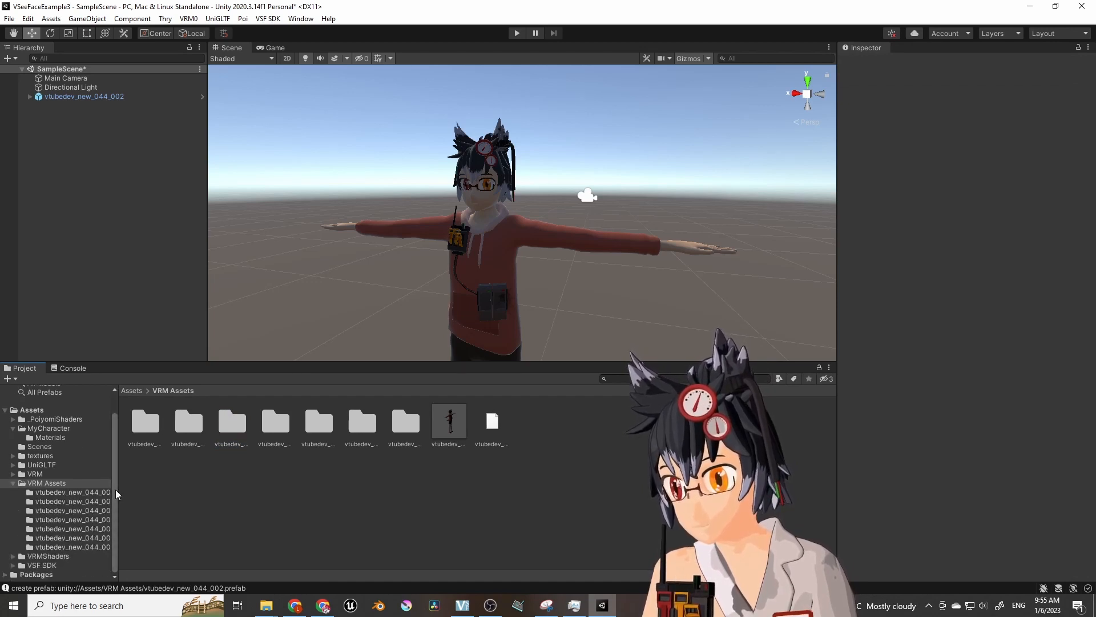
pyautogui.moveTo(117, 489); pyautogui.dragTo(259, 485)
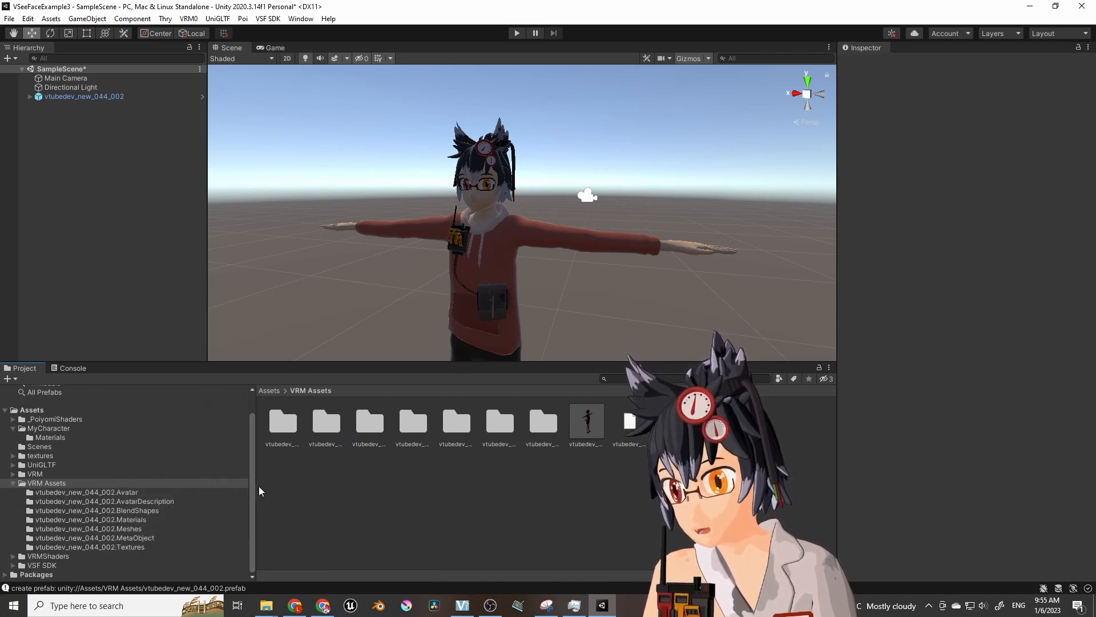
pyautogui.click(107, 520)
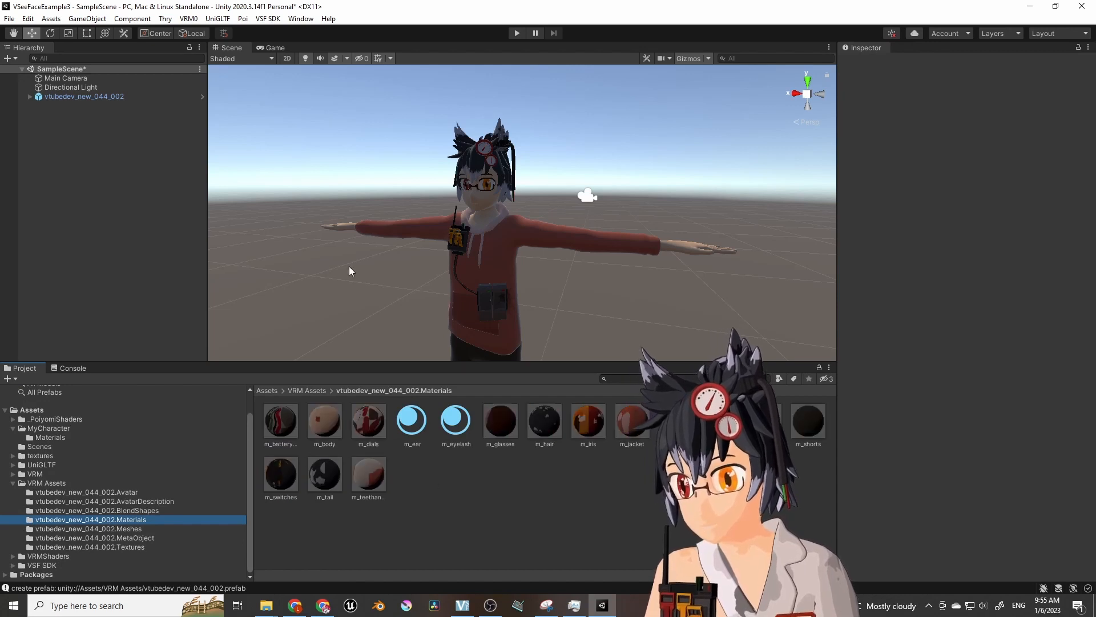
pyautogui.moveTo(416, 242); pyautogui.dragTo(451, 197, button='right')
pyautogui.press('w')
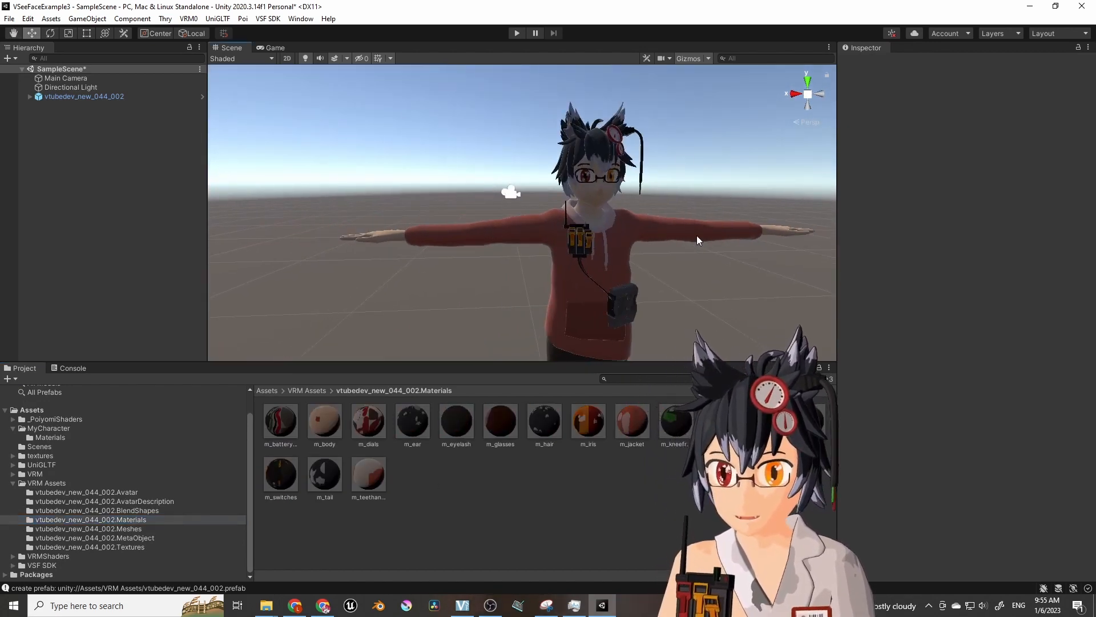
pyautogui.click(368, 474)
pyautogui.keyDown('shift'); pyautogui.click(291, 445); pyautogui.keyUp('shift')
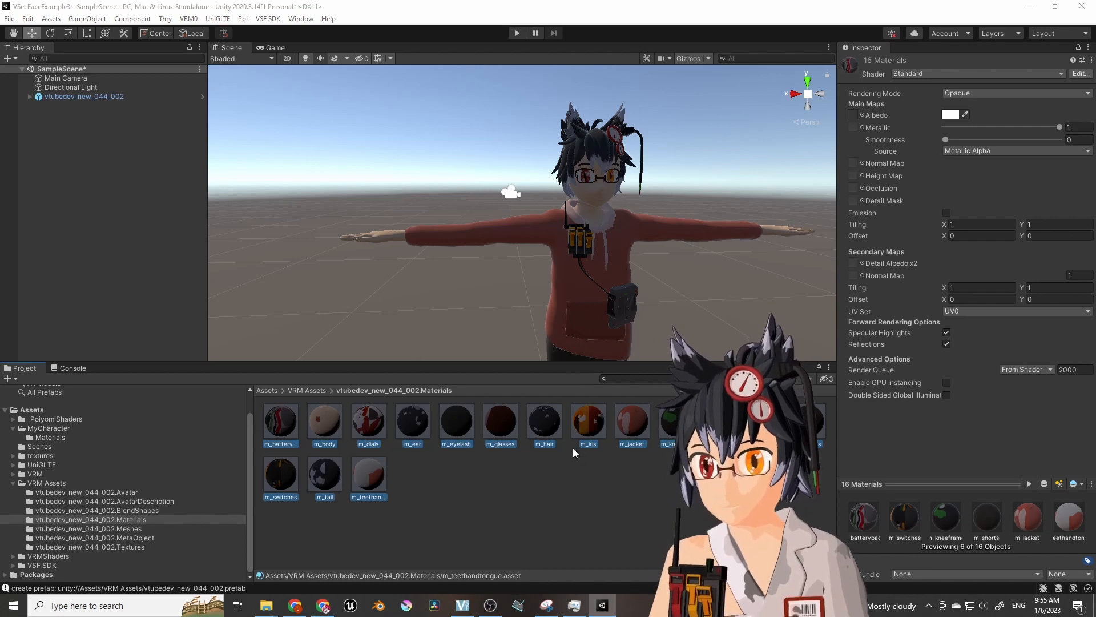
pyautogui.press('Delete')
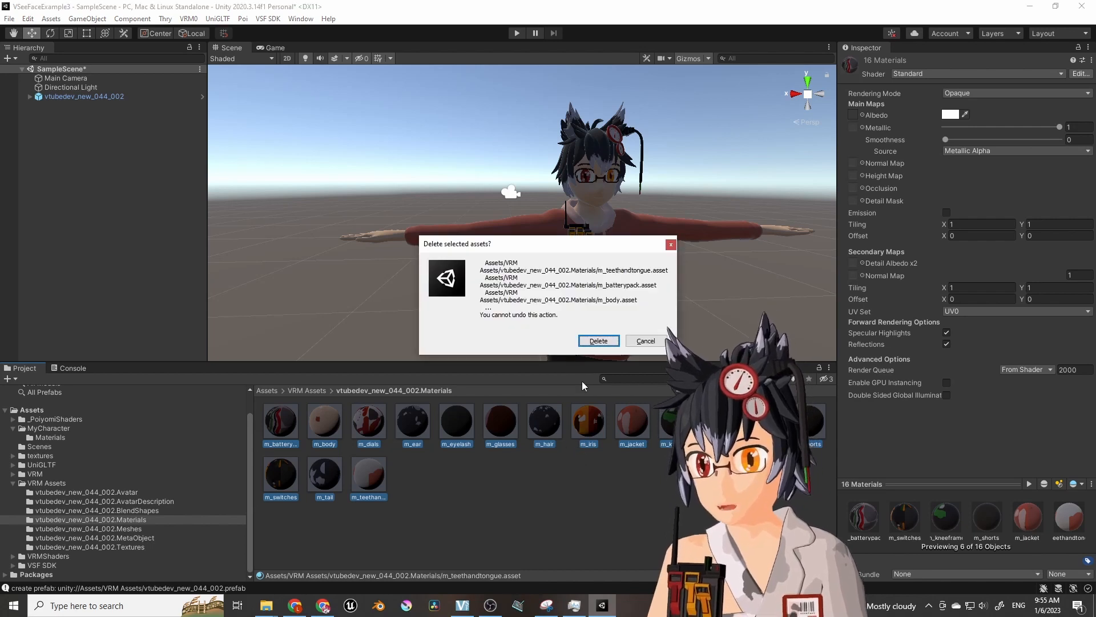
pyautogui.click(598, 340)
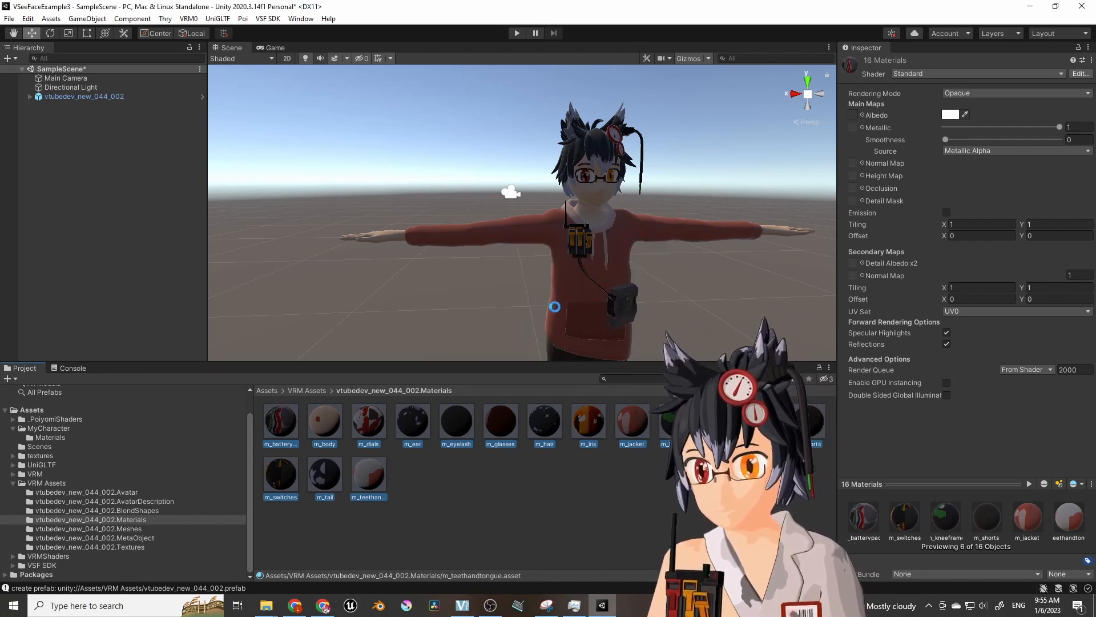
pyautogui.moveTo(543, 260)
pyautogui.mouseDown(button='right')
pyautogui.moveTo(563, 269)
pyautogui.moveTo(559, 260)
pyautogui.mouseUp(button='right')
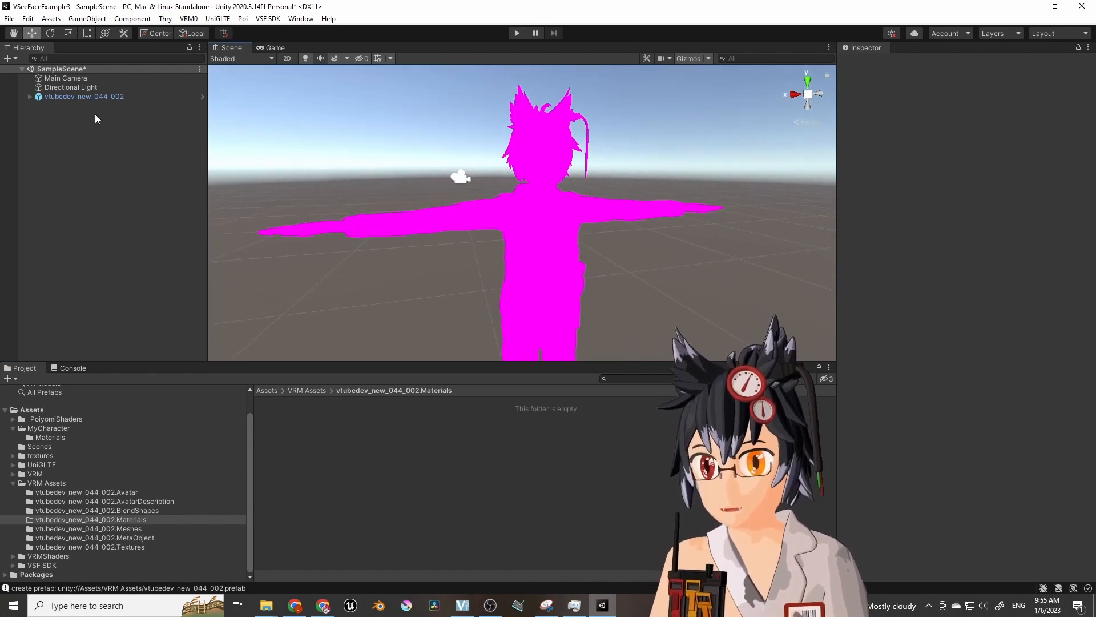
# Select the model's retopo_final mesh in the scene and expand the material slots of its Skinned Mesh Renderer.
pyautogui.click(30, 98)
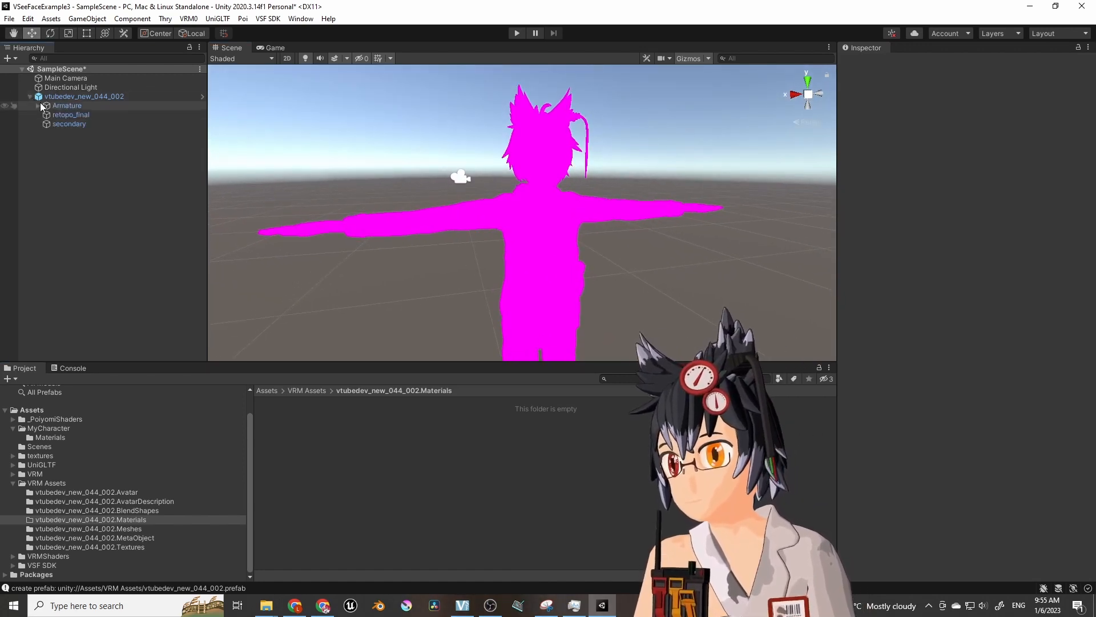
pyautogui.click(77, 118)
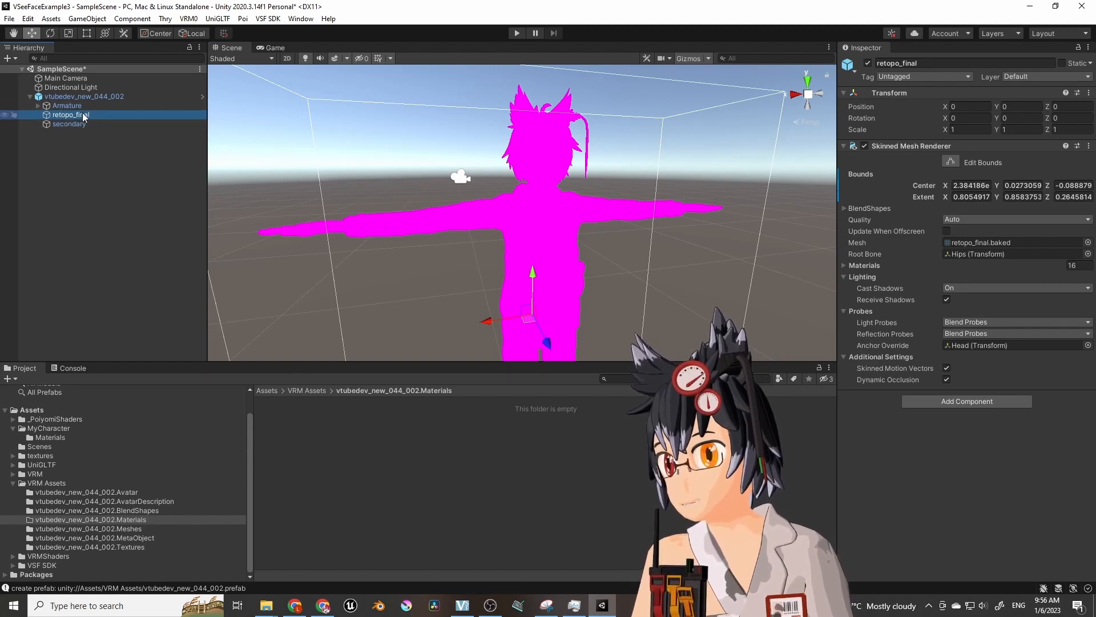
pyautogui.moveTo(369, 151); pyautogui.dragTo(406, 153, button='right')
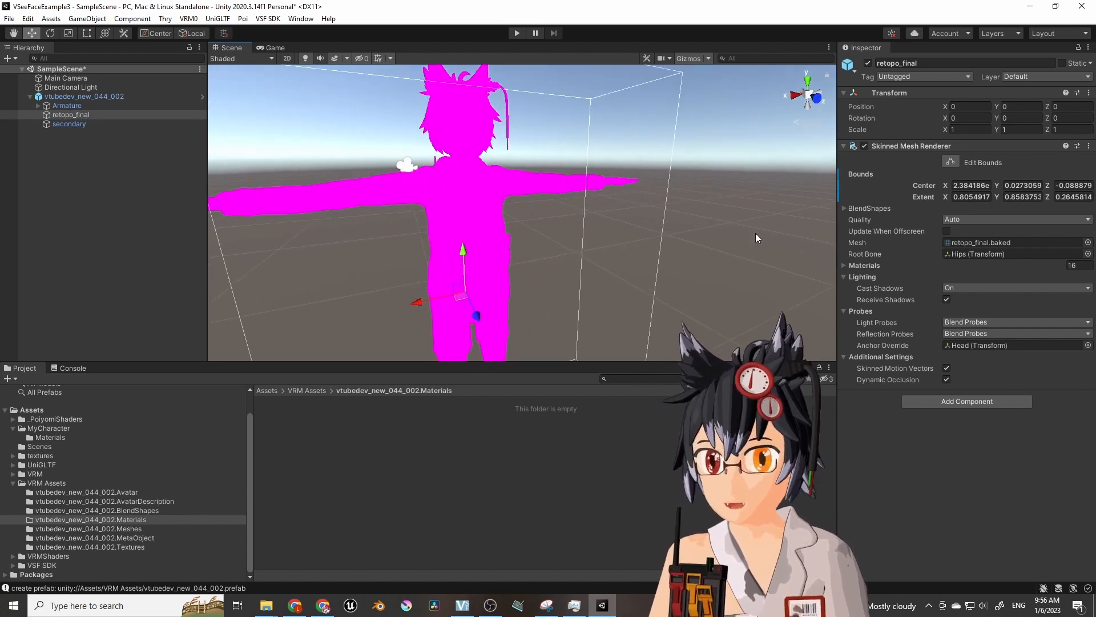
pyautogui.click(845, 265)
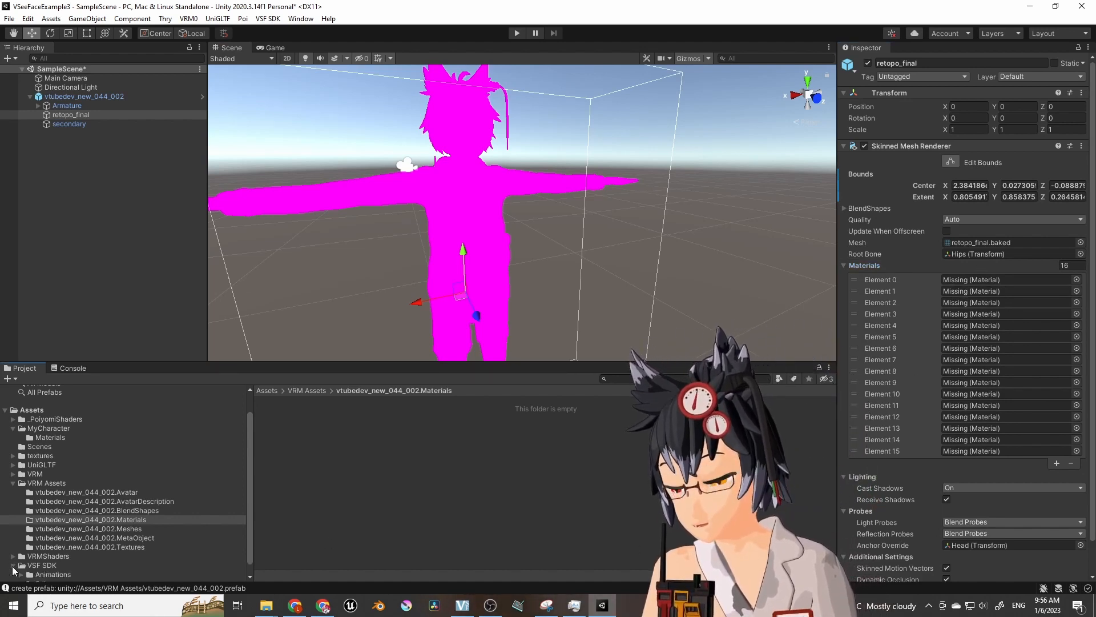
# Duplicate all the character materials from m_batterypack through m_teethandtongue in the MyCharacter/Materials folder.
pyautogui.scroll(-2, 46, 561)
pyautogui.click(13, 510)
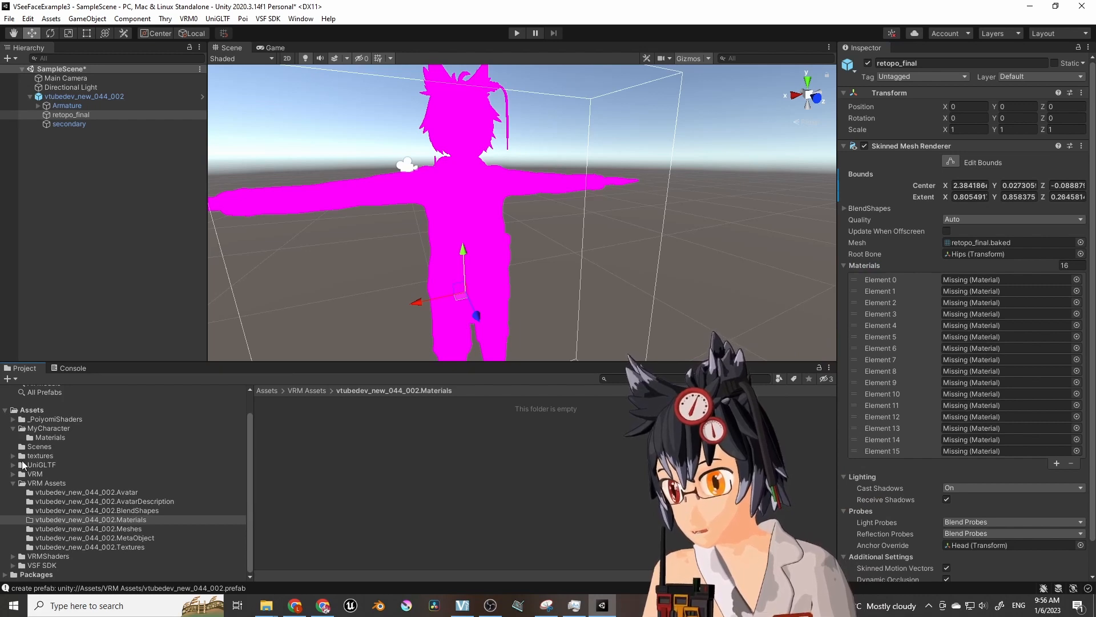
pyautogui.click(52, 438)
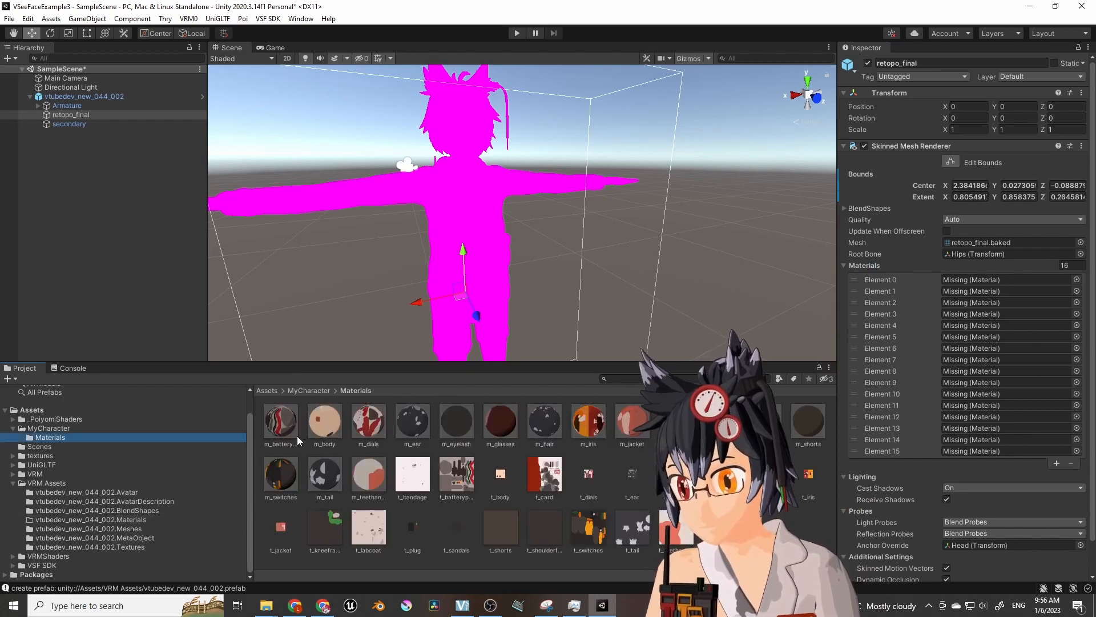
pyautogui.click(283, 421)
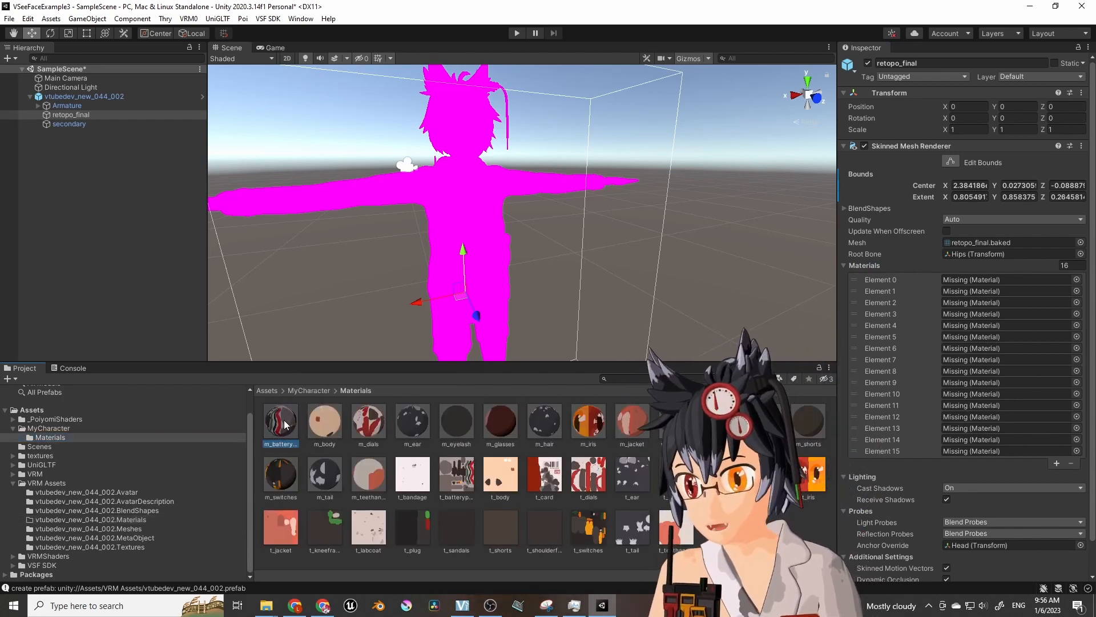
pyautogui.keyDown('shift'); pyautogui.click(378, 465); pyautogui.keyUp('shift')
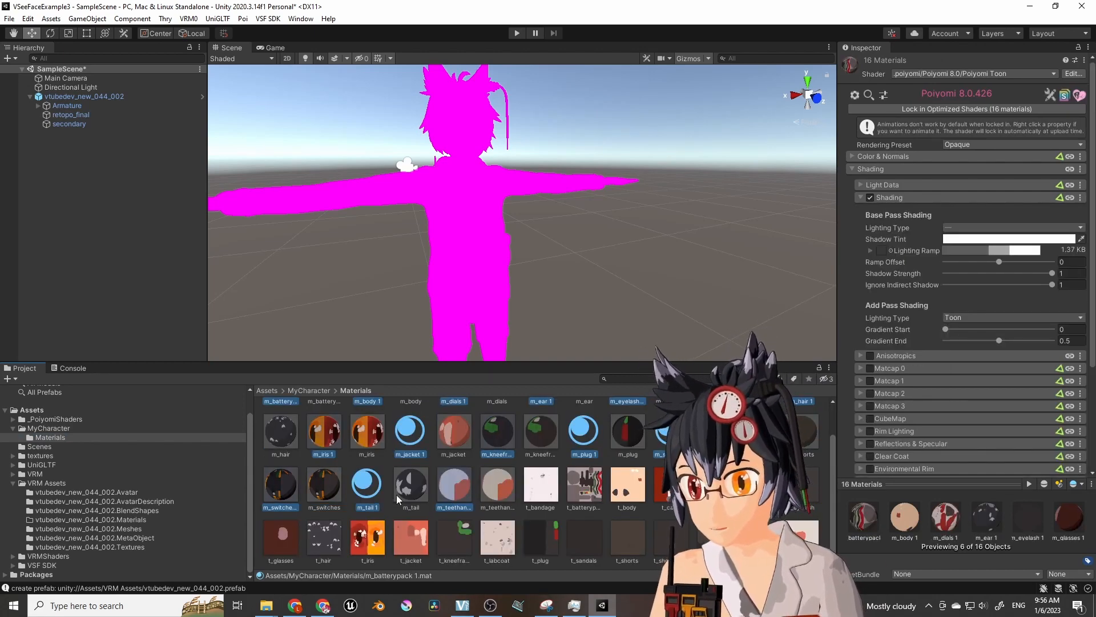
# Move the duplicated materials into the vtubedev_new_044_002.Materials subfolder of VRM Assets and open that folder.
pyautogui.moveTo(370, 489); pyautogui.dragTo(169, 518)
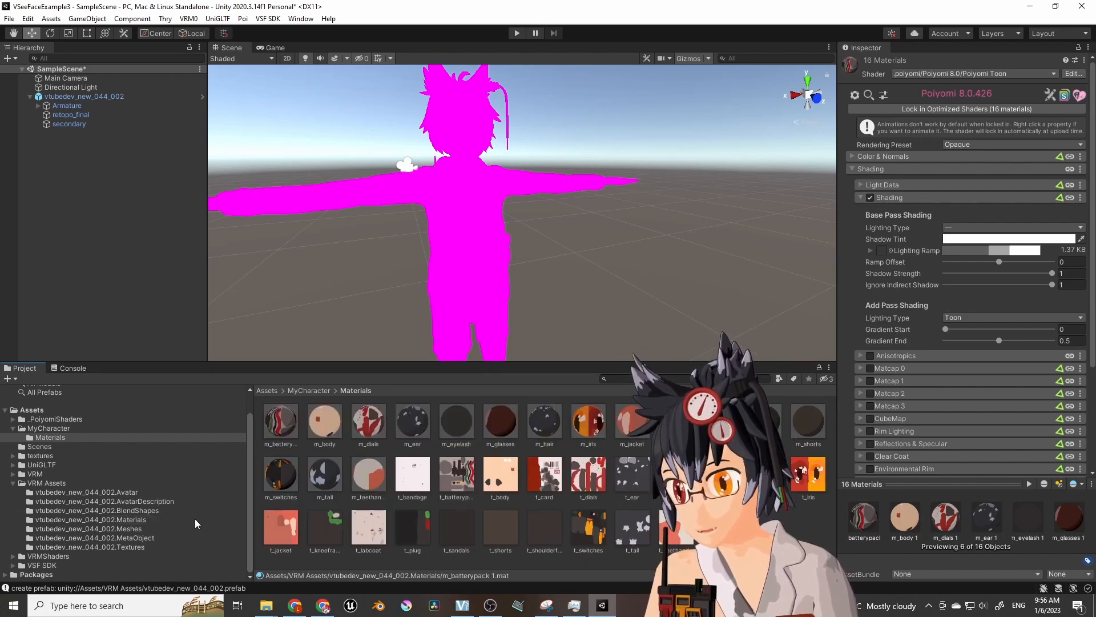
pyautogui.click(182, 519)
# Fill retopo_final's missing material slots with the duplicates: m_body 1, m_iris 1 and m_eyelash 1 in Elements 0 to 2, then m_jacket 1 in Element 3.
pyautogui.click(71, 114)
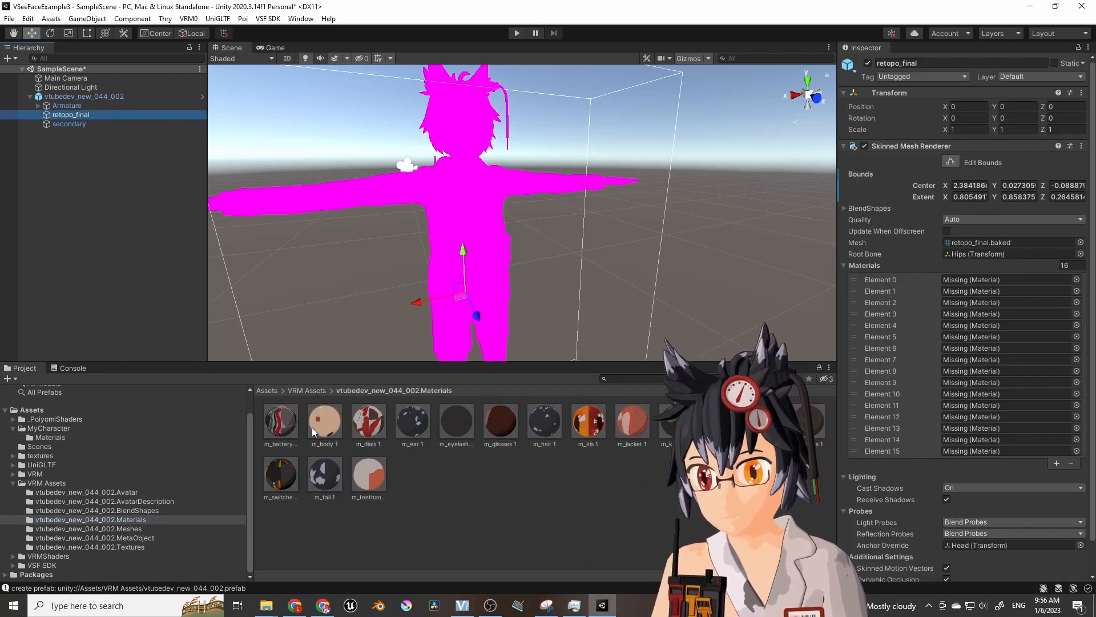
pyautogui.moveTo(312, 427); pyautogui.dragTo(977, 279)
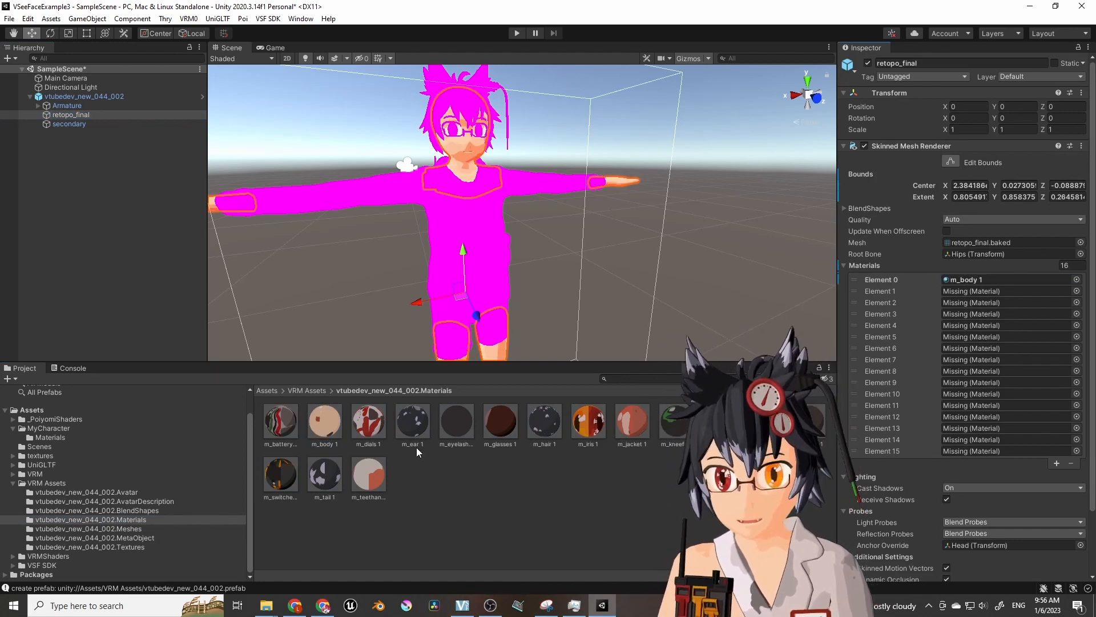
pyautogui.moveTo(361, 423); pyautogui.dragTo(972, 293)
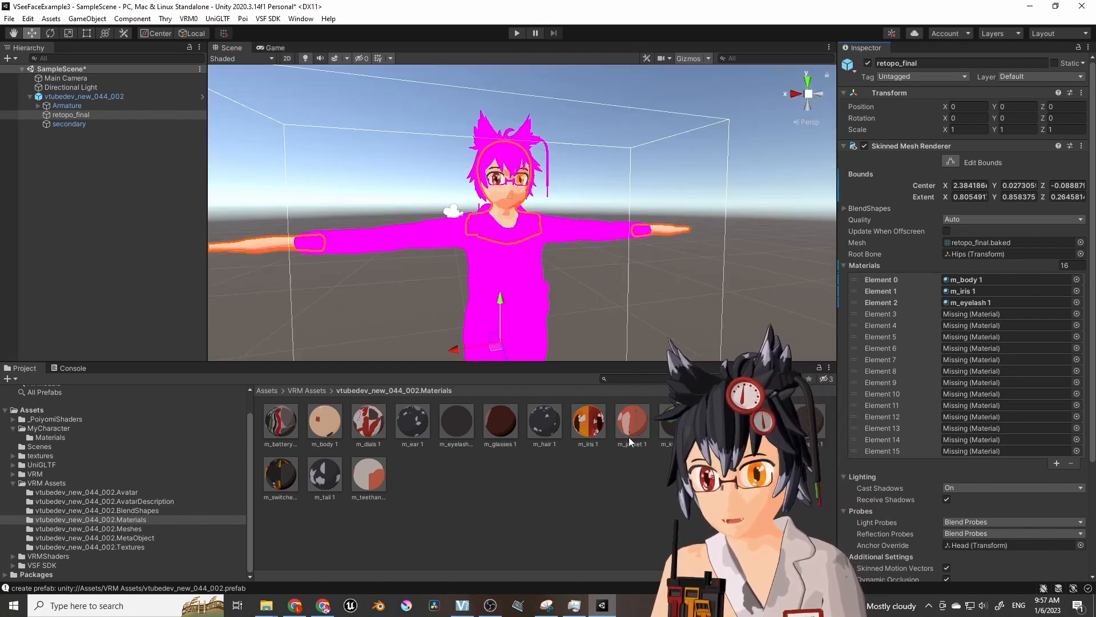
pyautogui.moveTo(628, 437); pyautogui.dragTo(997, 314)
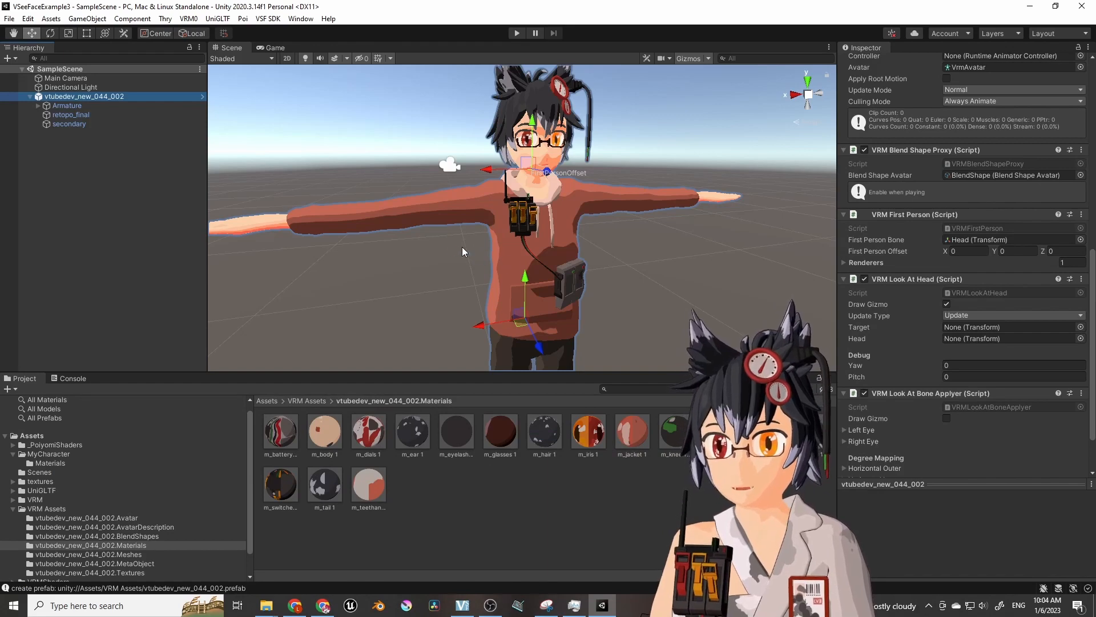
# Select the vtubedev_new_044_002 model in the scene and review its VRM components down to VRM Look At Head and Look At Bone Applyer.
pyautogui.click(132, 157)
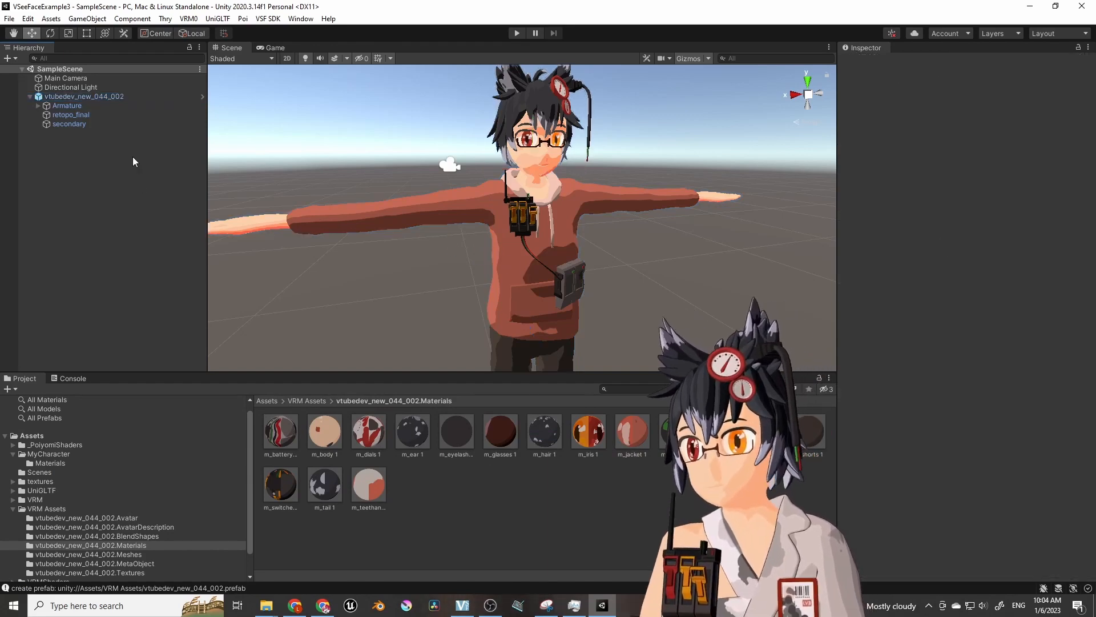
pyautogui.click(90, 96)
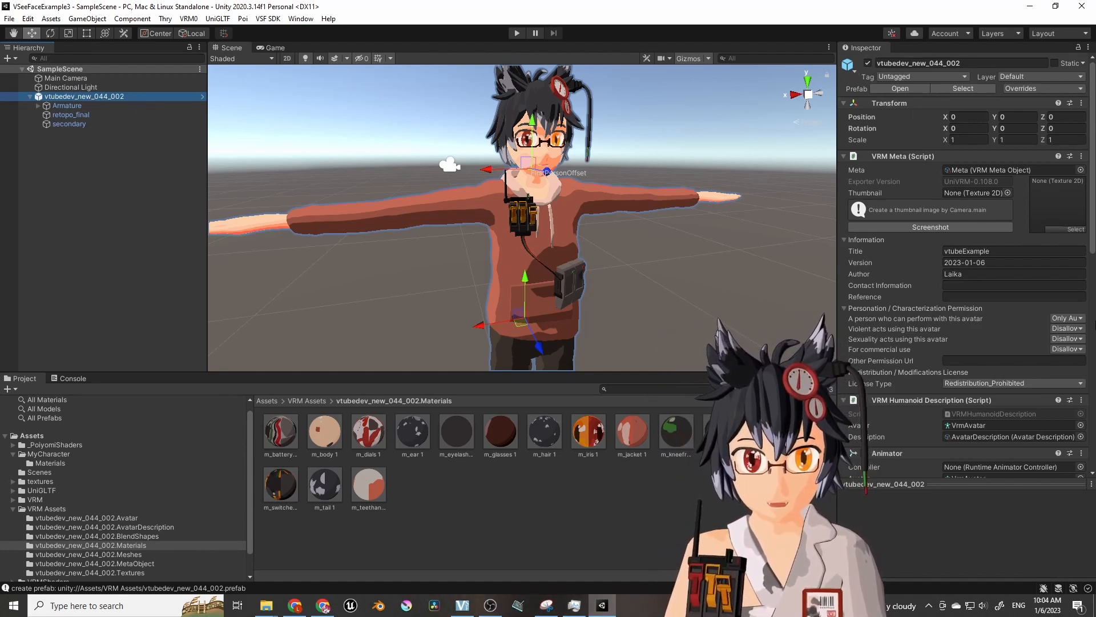
pyautogui.scroll(-12, 965, 263)
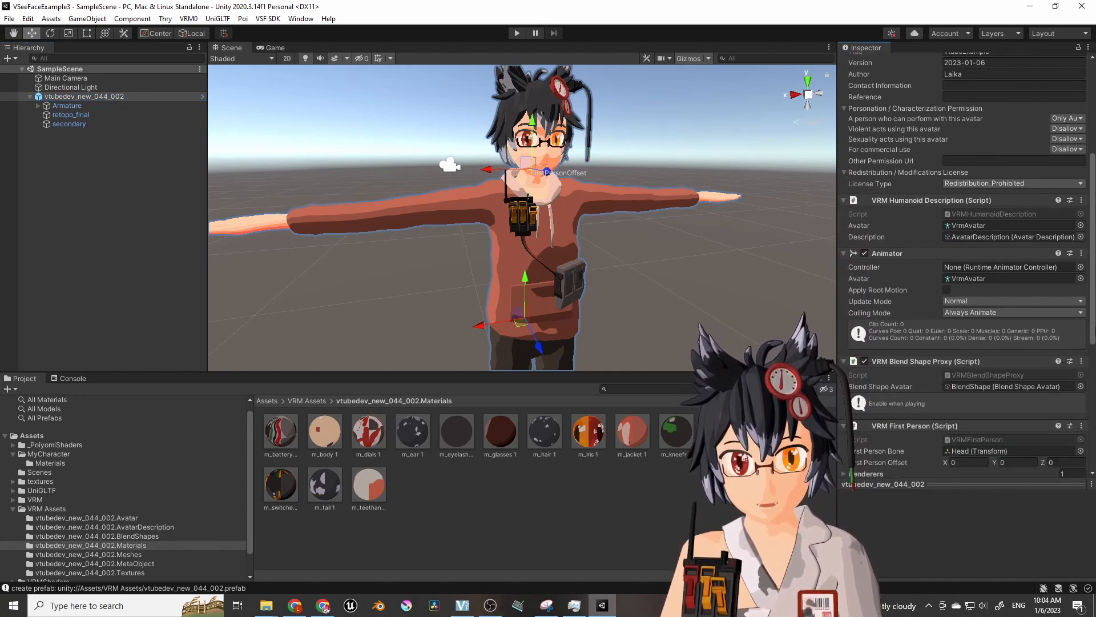
pyautogui.scroll(-1, 847, 267)
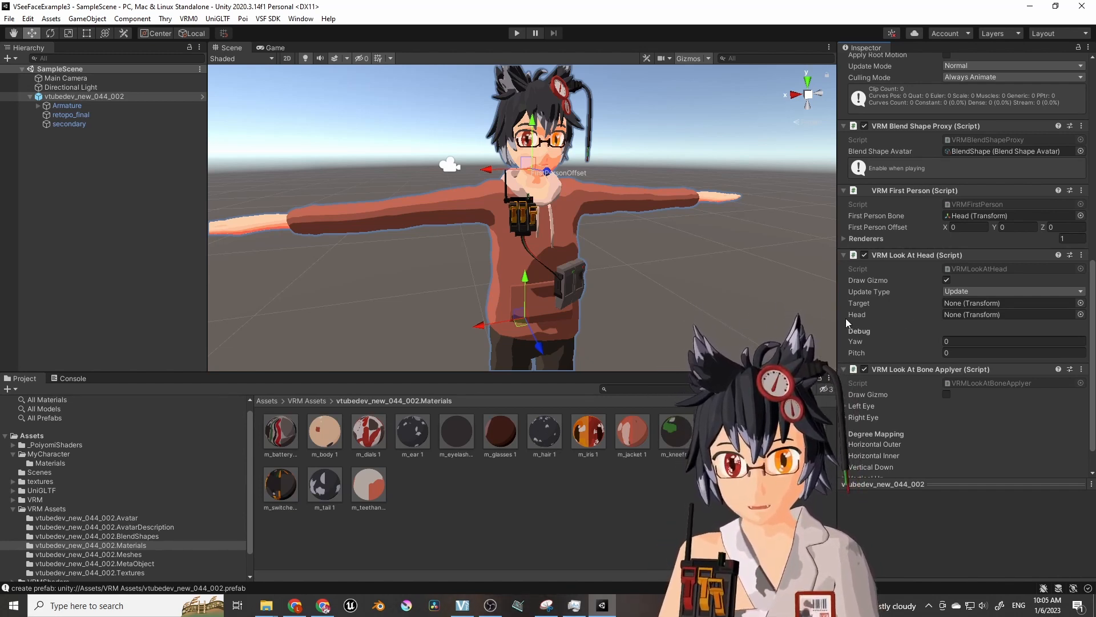
# Expand the Armature from Hips through Spine, Chest and Neck to Head, and examine the Head, Eye.L and Eye.R bones.
pyautogui.click(37, 106)
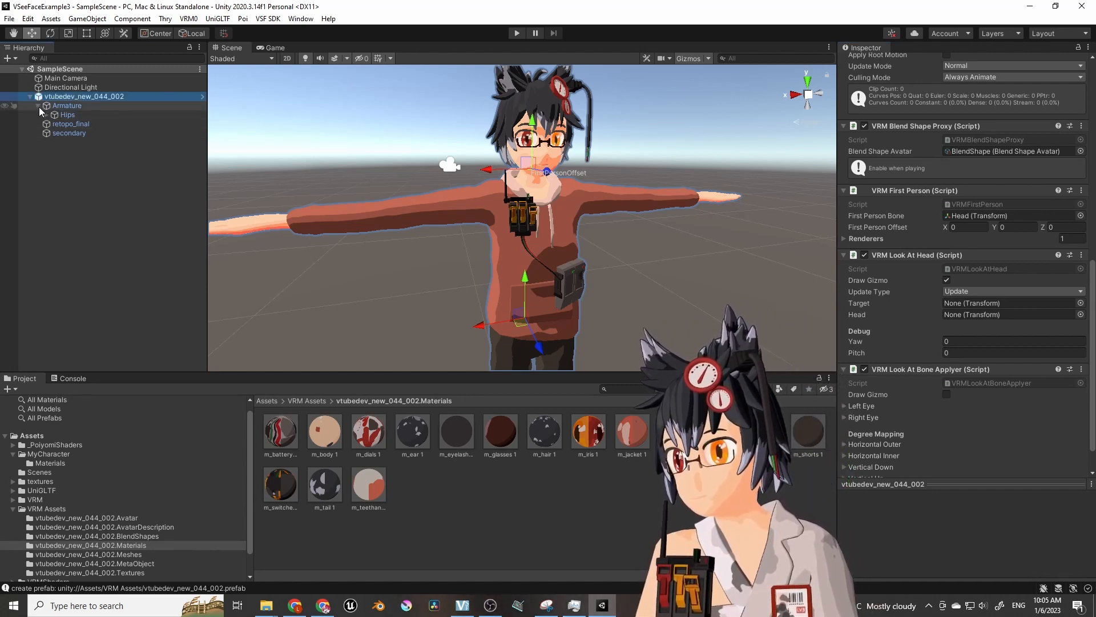
pyautogui.click(71, 106)
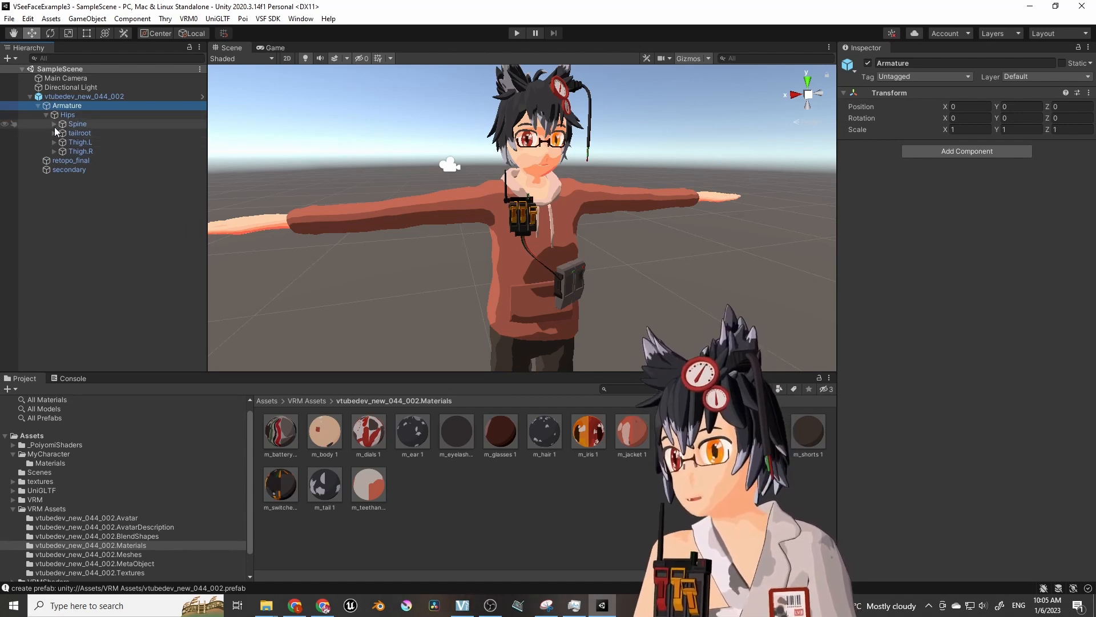
pyautogui.click(55, 124)
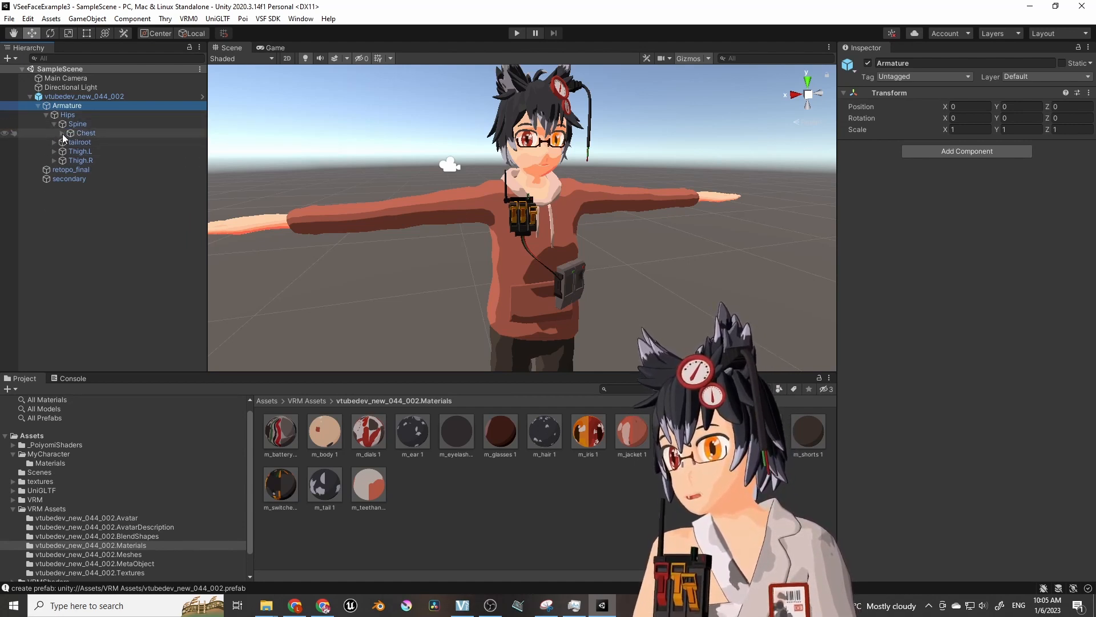
pyautogui.click(63, 133)
pyautogui.click(70, 142)
pyautogui.click(78, 151)
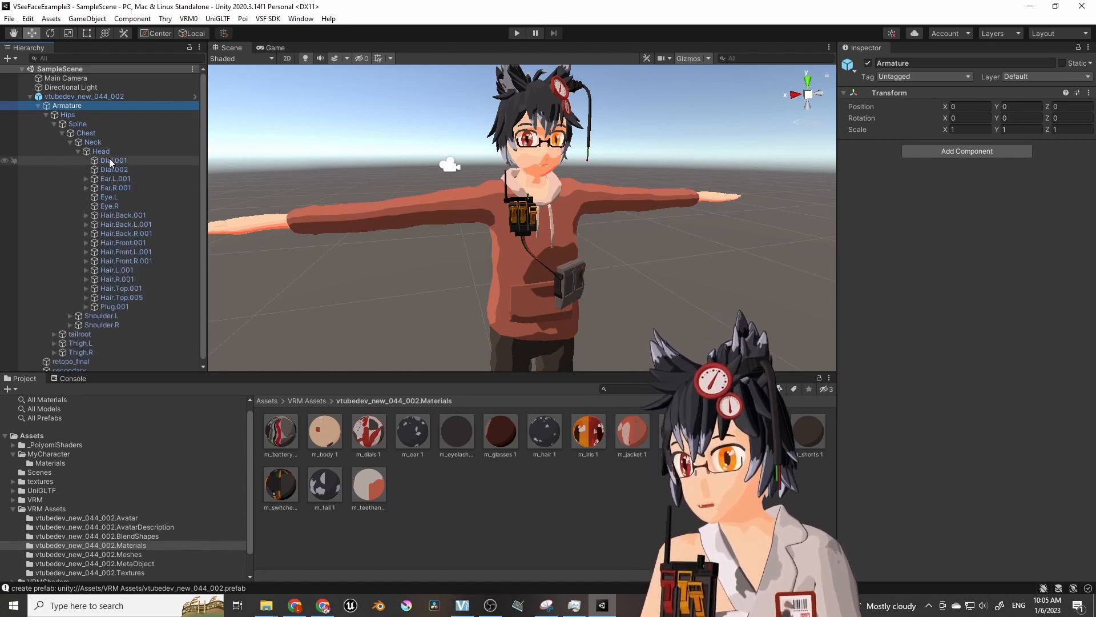
pyautogui.click(101, 152)
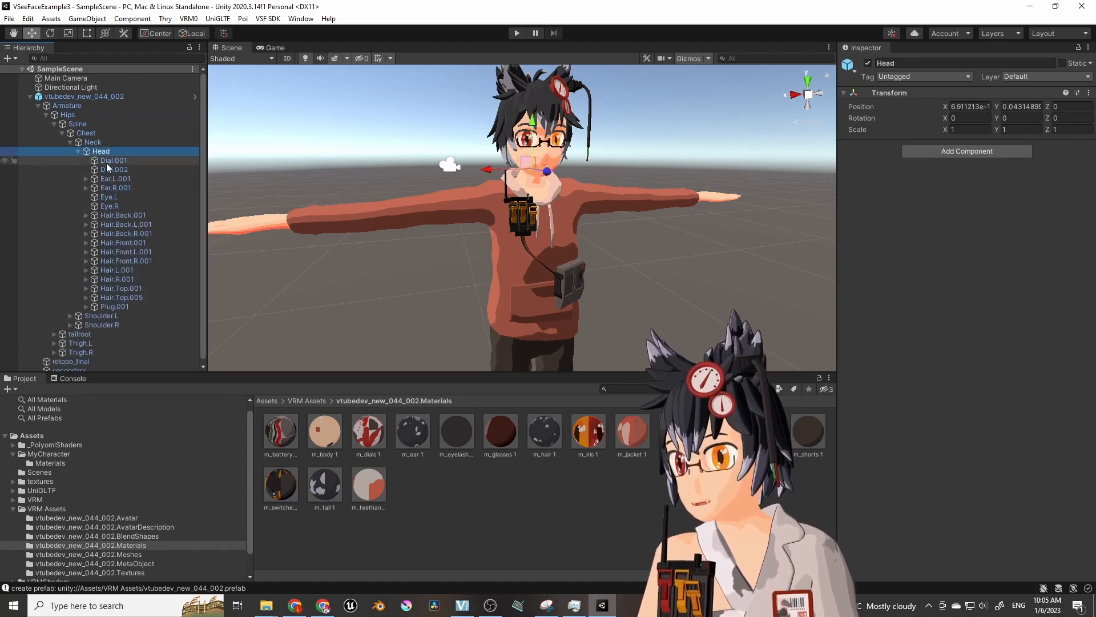
pyautogui.click(109, 198)
pyautogui.click(110, 207)
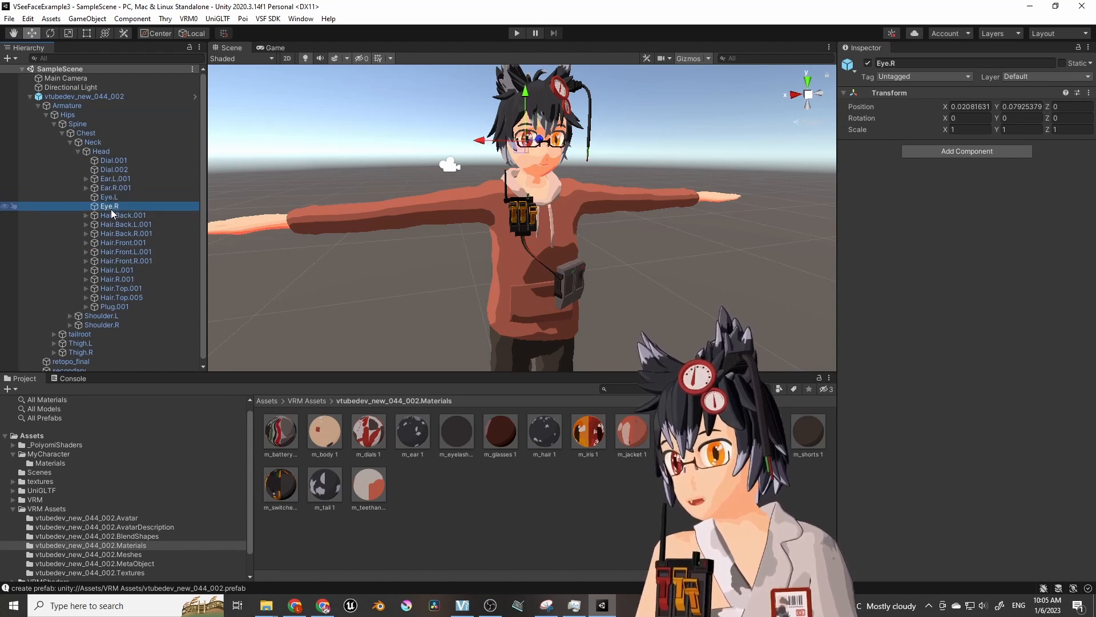
pyautogui.click(105, 153)
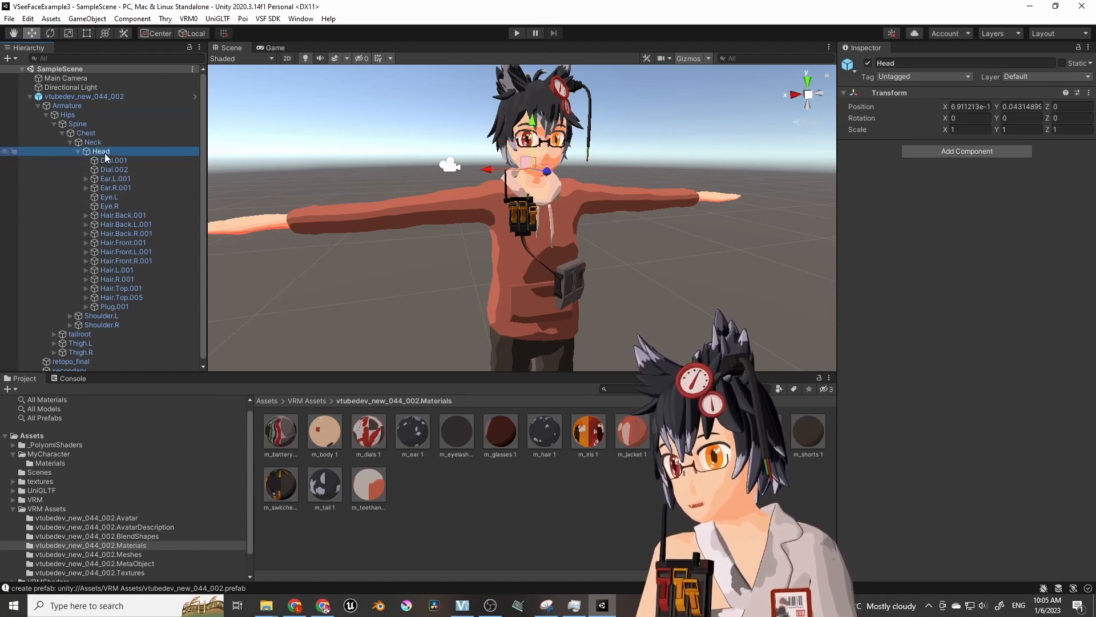
# Assign the Head bone to the Head field of the model's VRM Look At Head component.
pyautogui.click(75, 97)
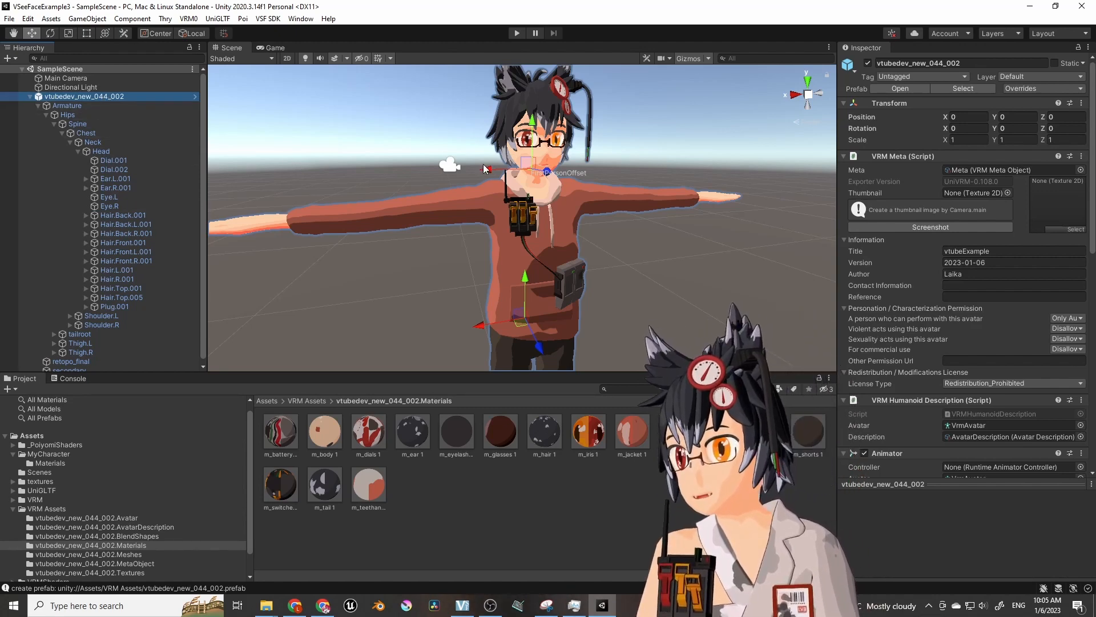
pyautogui.scroll(-10, 971, 350)
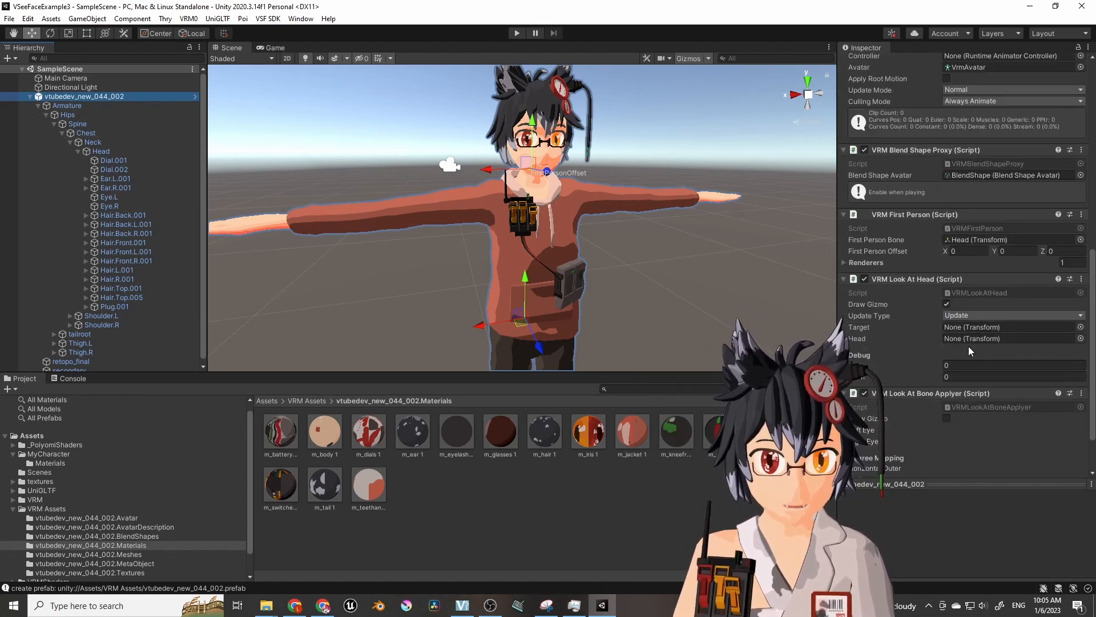
pyautogui.click(102, 152)
pyautogui.moveTo(115, 158); pyautogui.dragTo(220, 166)
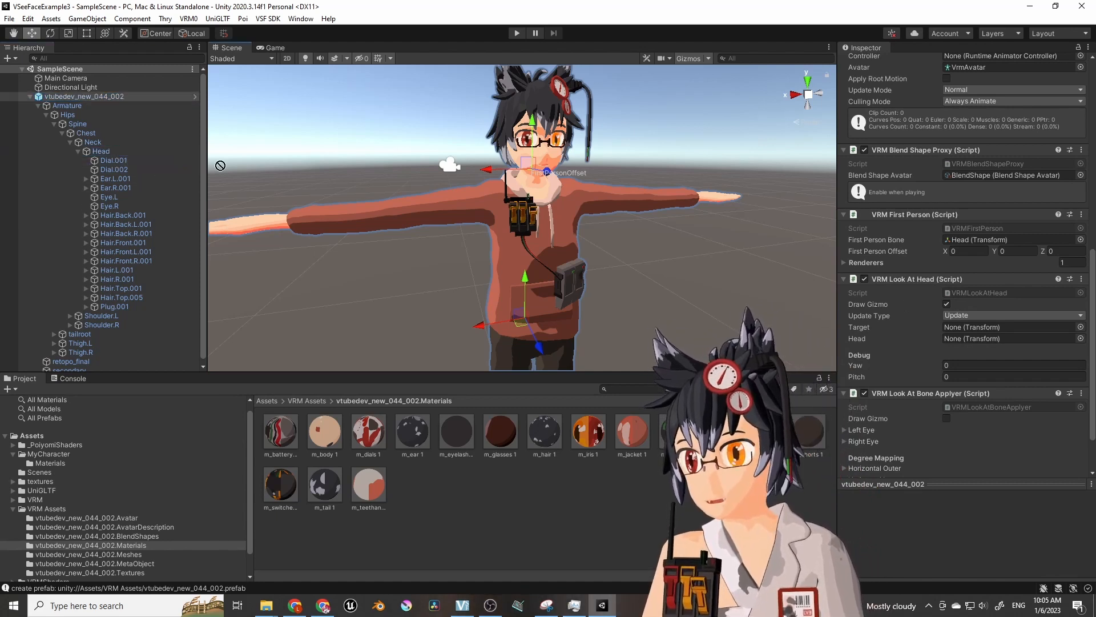
pyautogui.moveTo(663, 264); pyautogui.dragTo(982, 338)
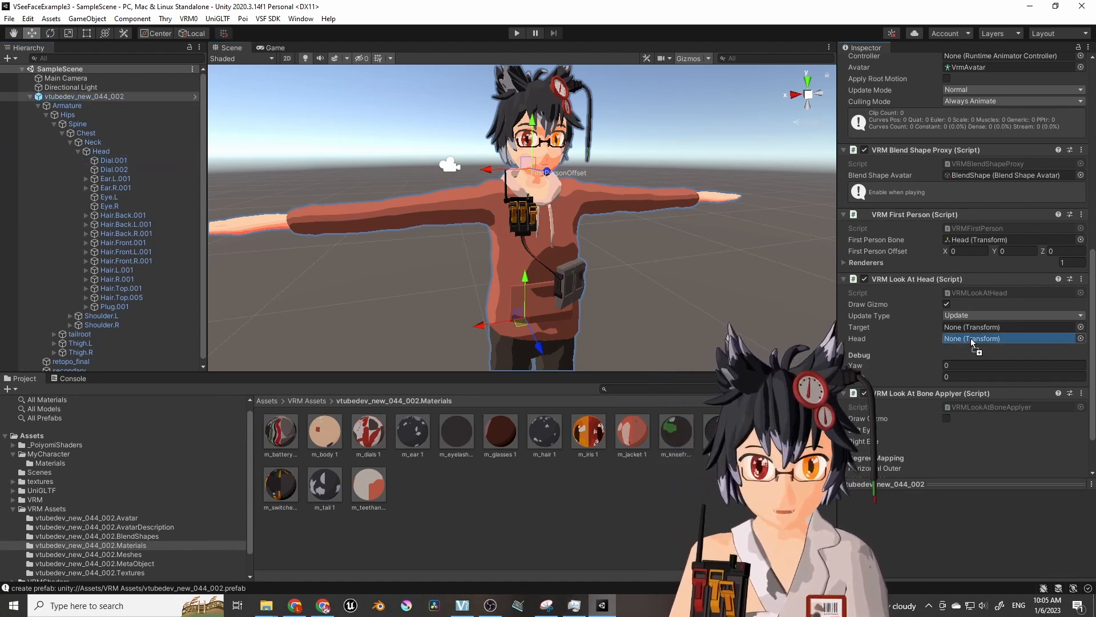
pyautogui.scroll(10, 594, 214)
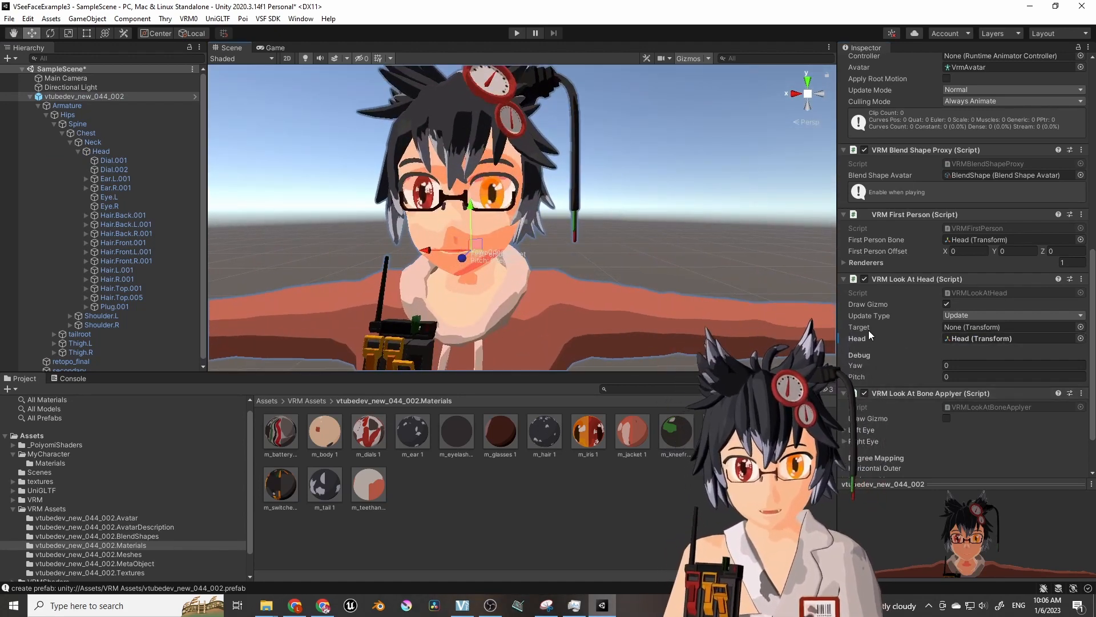
pyautogui.scroll(-10, 596, 287)
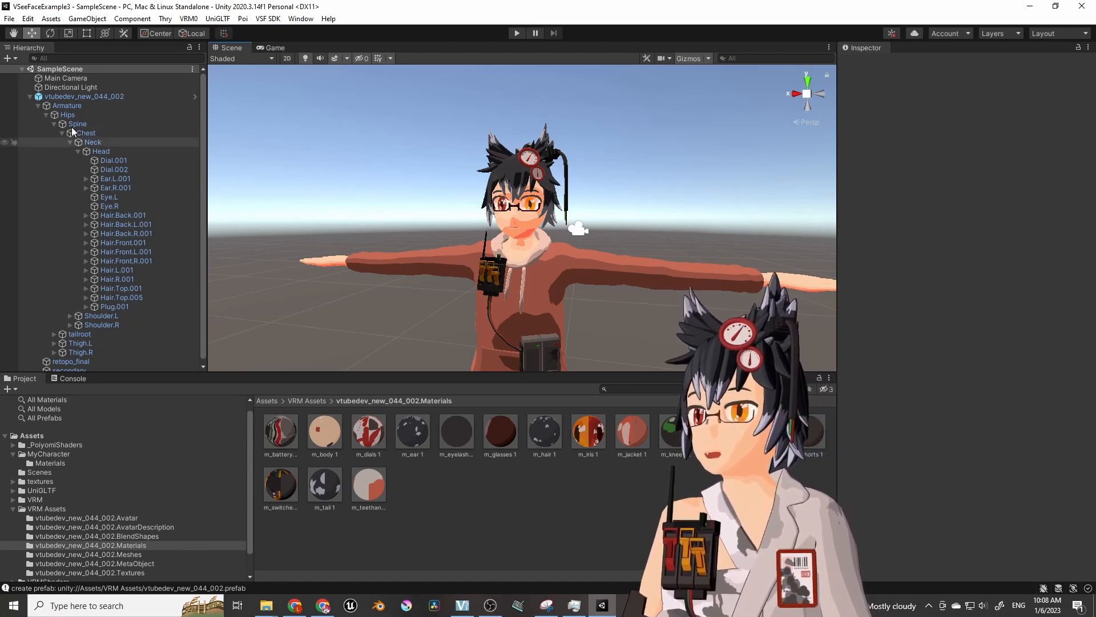
# Open the BlendShape avatar asset referenced by the model's VRM Blend Shape Proxy.
pyautogui.click(60, 98)
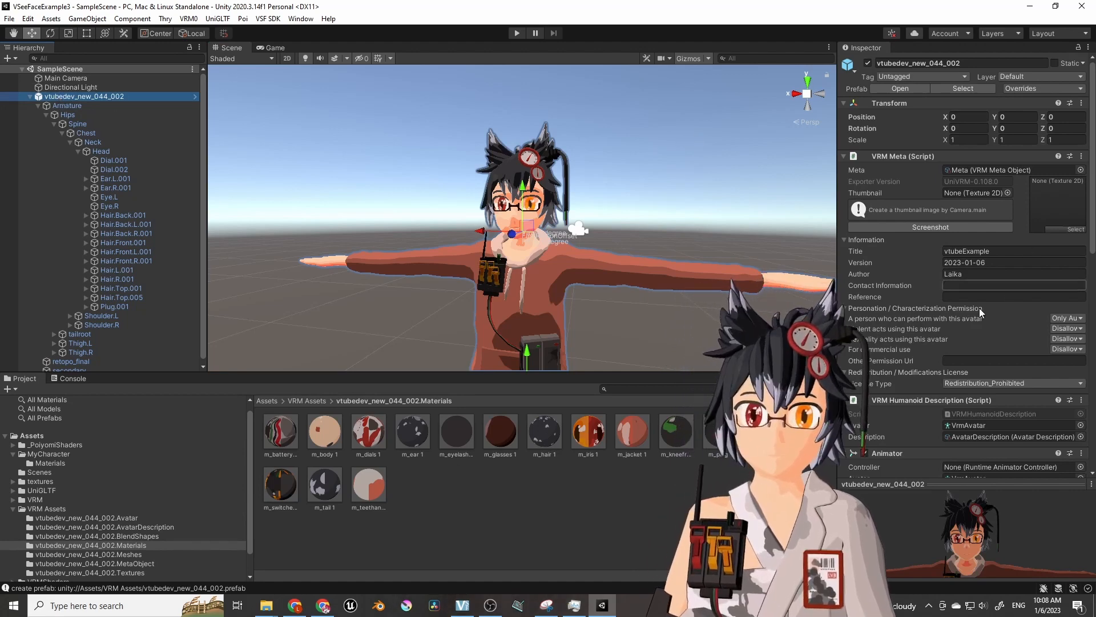
pyautogui.scroll(-10, 978, 307)
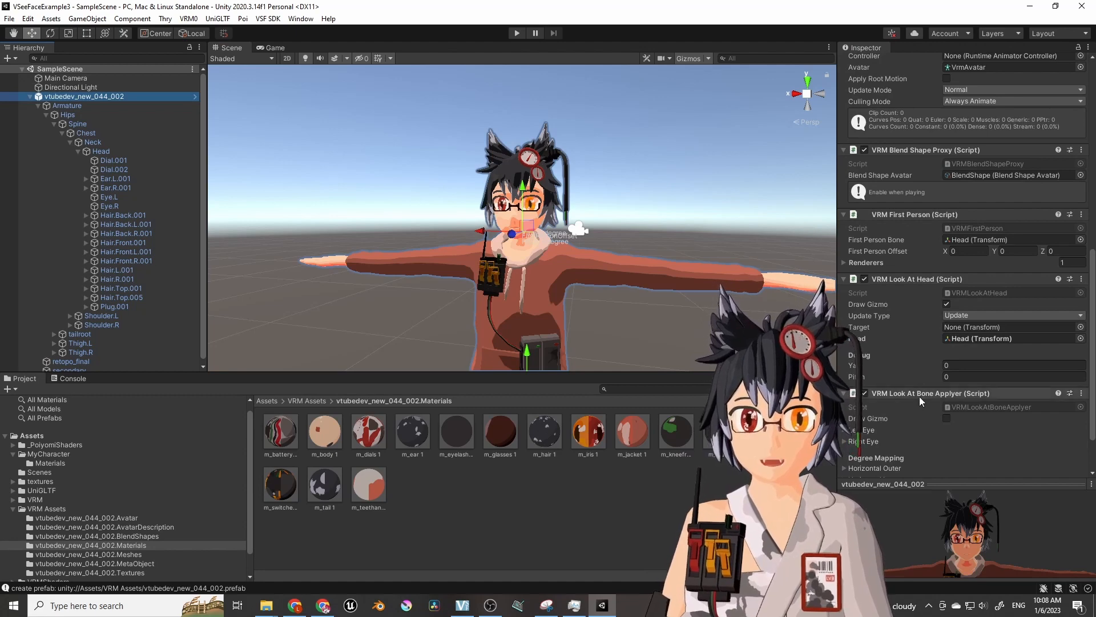
pyautogui.scroll(3, 937, 320)
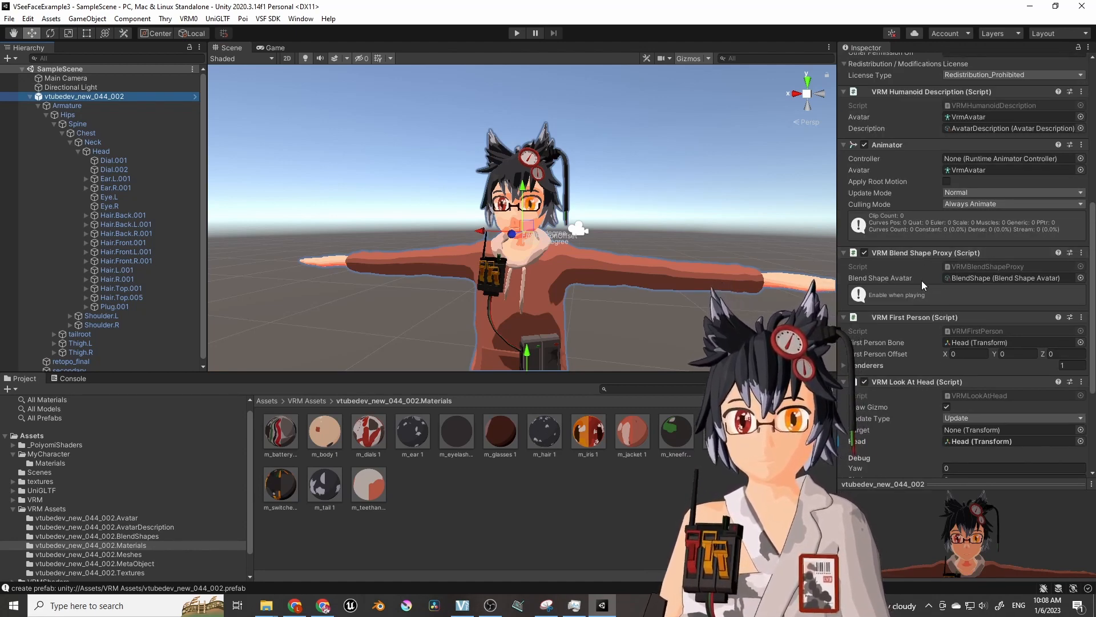
pyautogui.doubleClick(971, 278)
pyautogui.moveTo(656, 258); pyautogui.dragTo(722, 236, button='right')
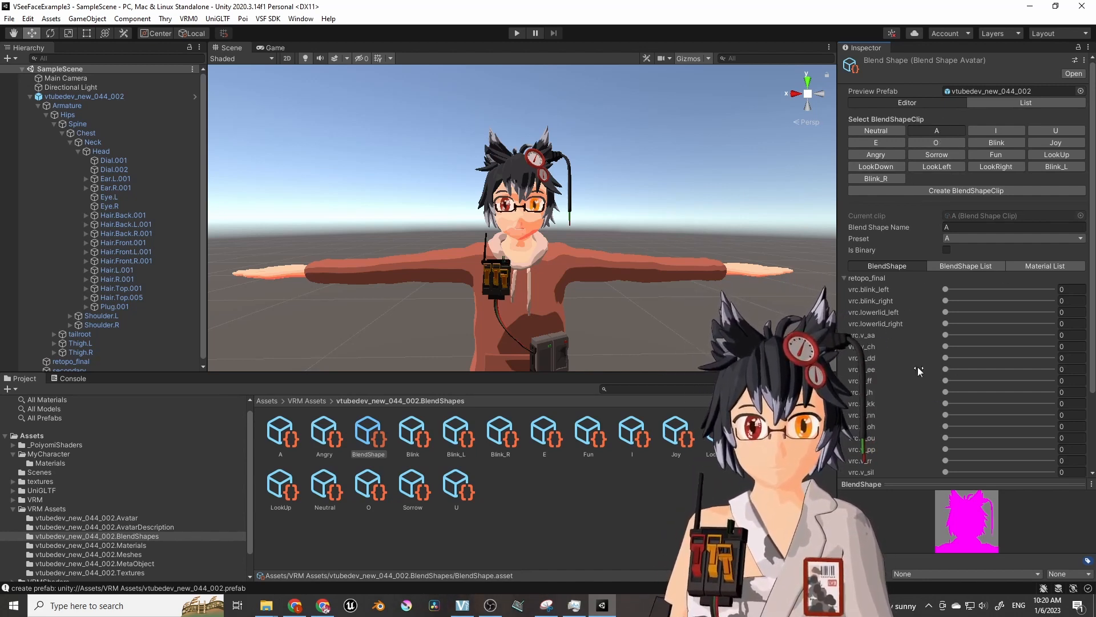
# Select the A blend shape clip, expand the retopo_final sliders and raise vrc.v_aa to its maximum.
pyautogui.scroll(-4, 882, 300)
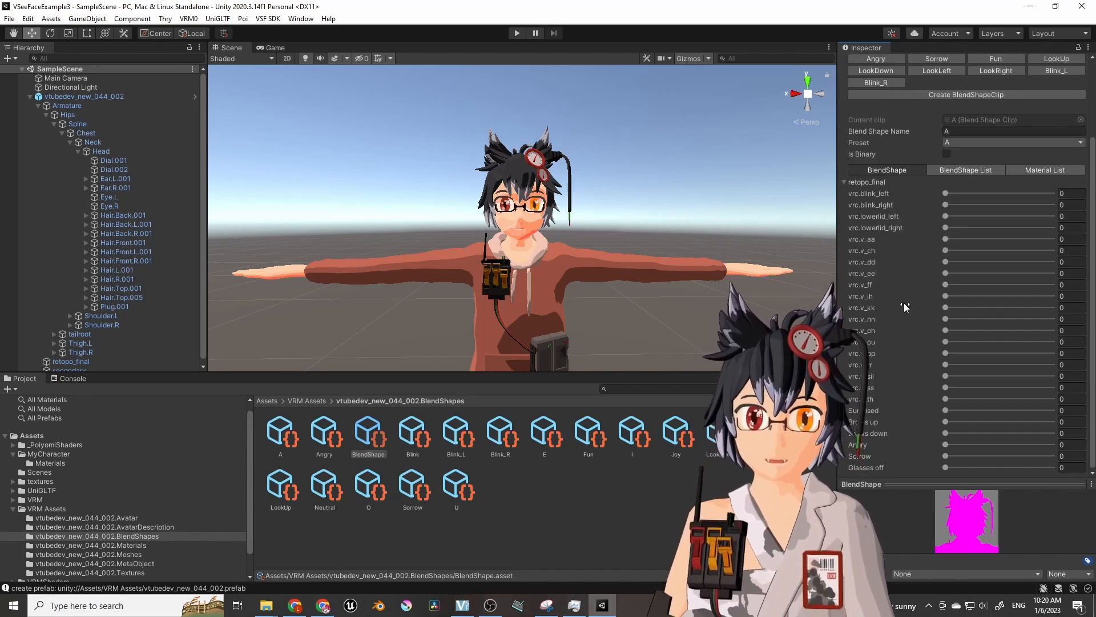
pyautogui.scroll(4, 925, 393)
pyautogui.click(989, 132)
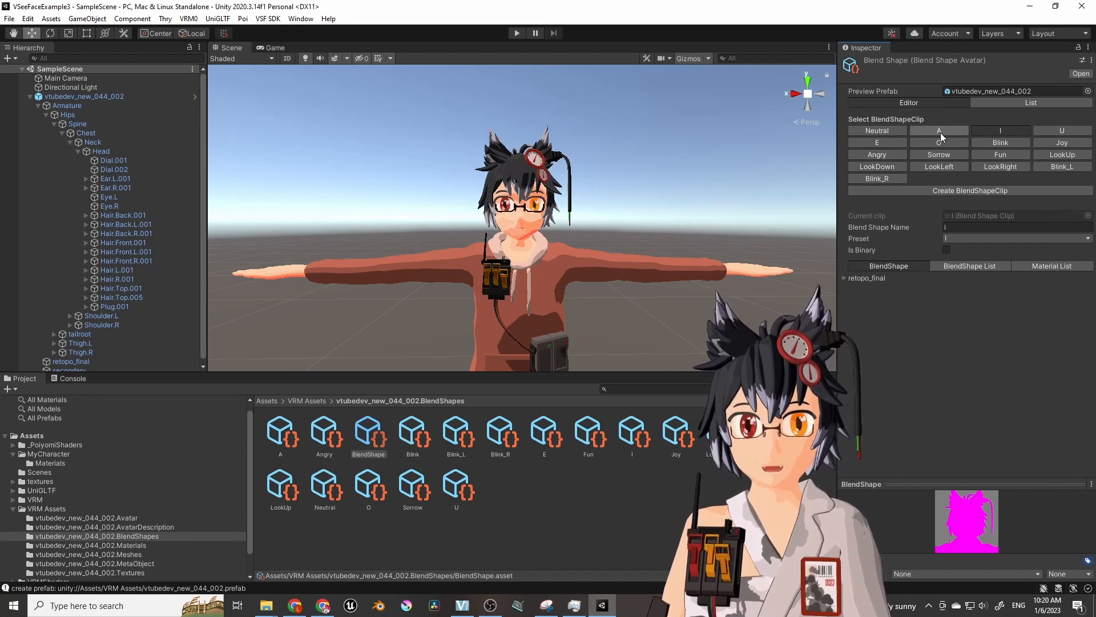
pyautogui.click(940, 133)
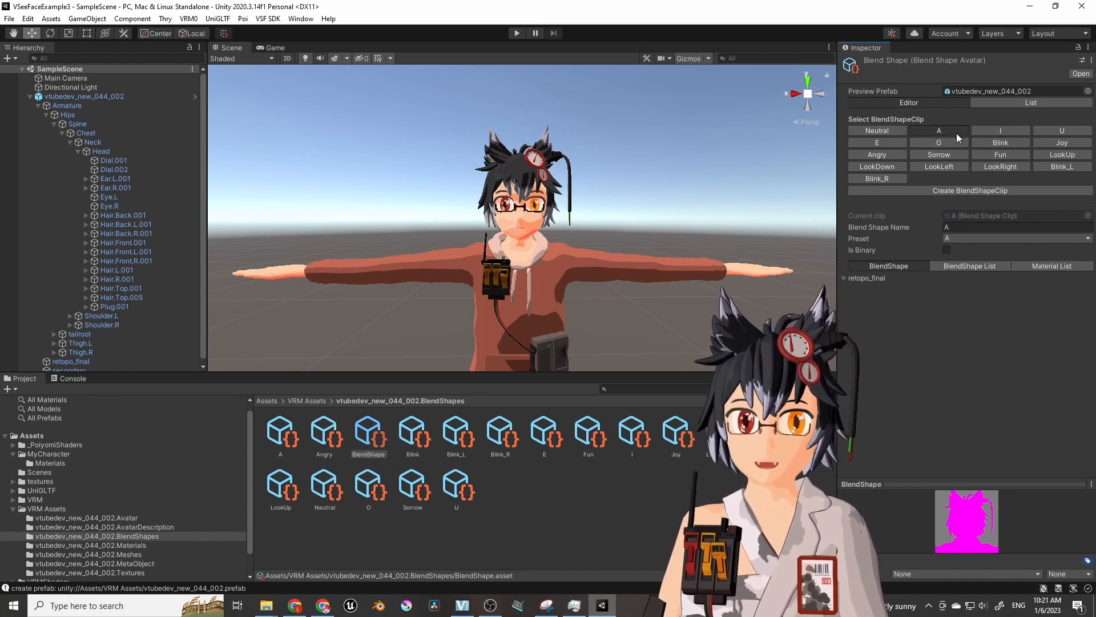
pyautogui.click(845, 279)
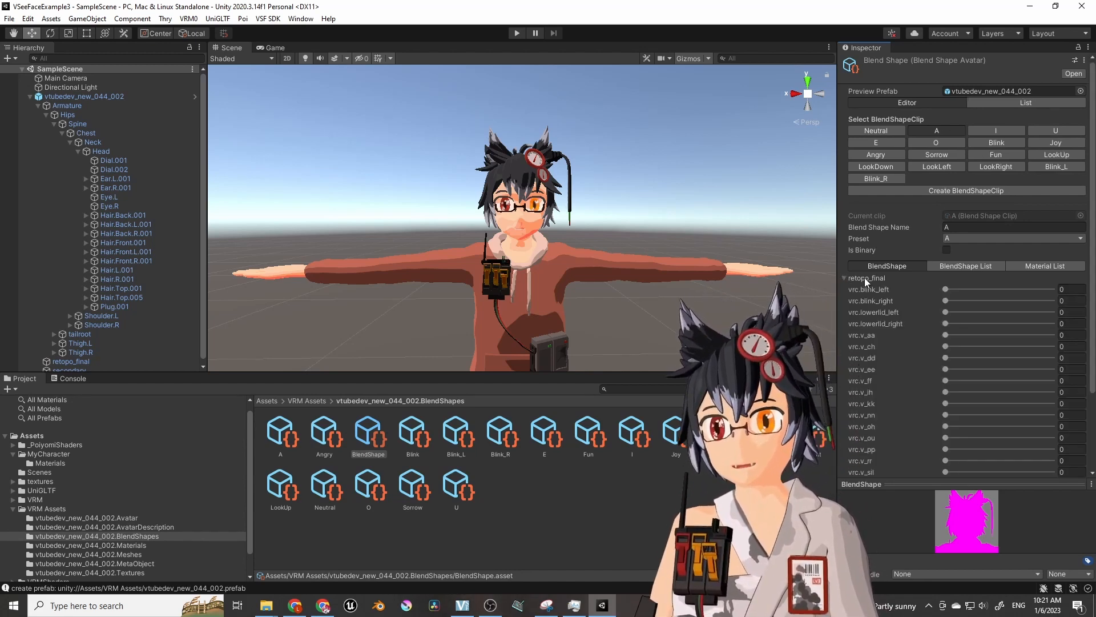
pyautogui.keyDown('alt'); pyautogui.moveTo(615, 205); pyautogui.dragTo(552, 208); pyautogui.keyUp('alt')
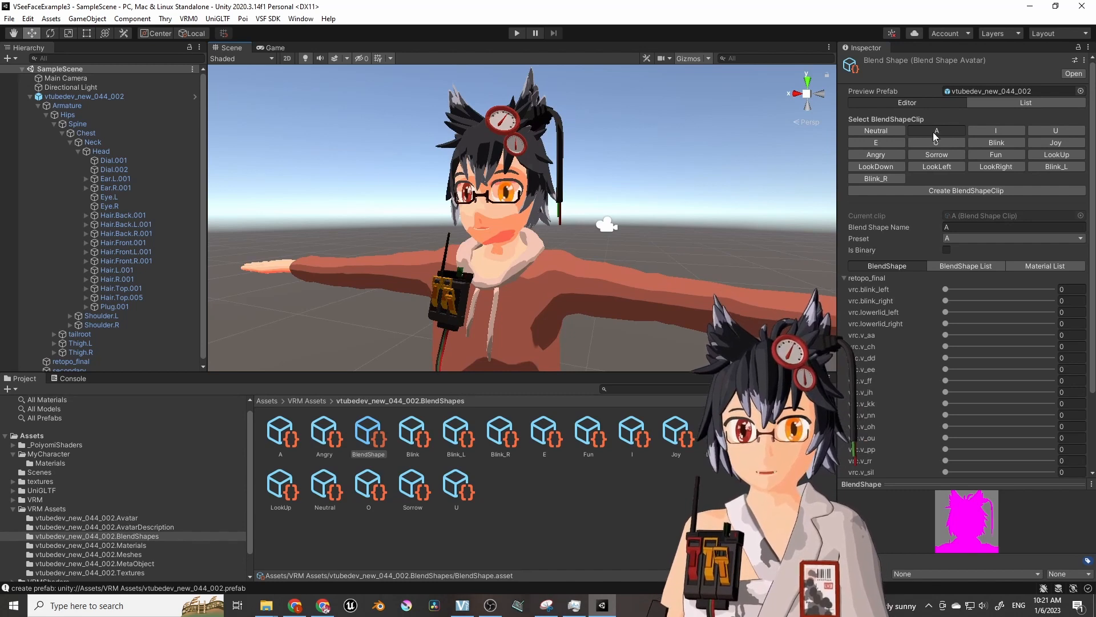
pyautogui.moveTo(945, 335); pyautogui.dragTo(1053, 334)
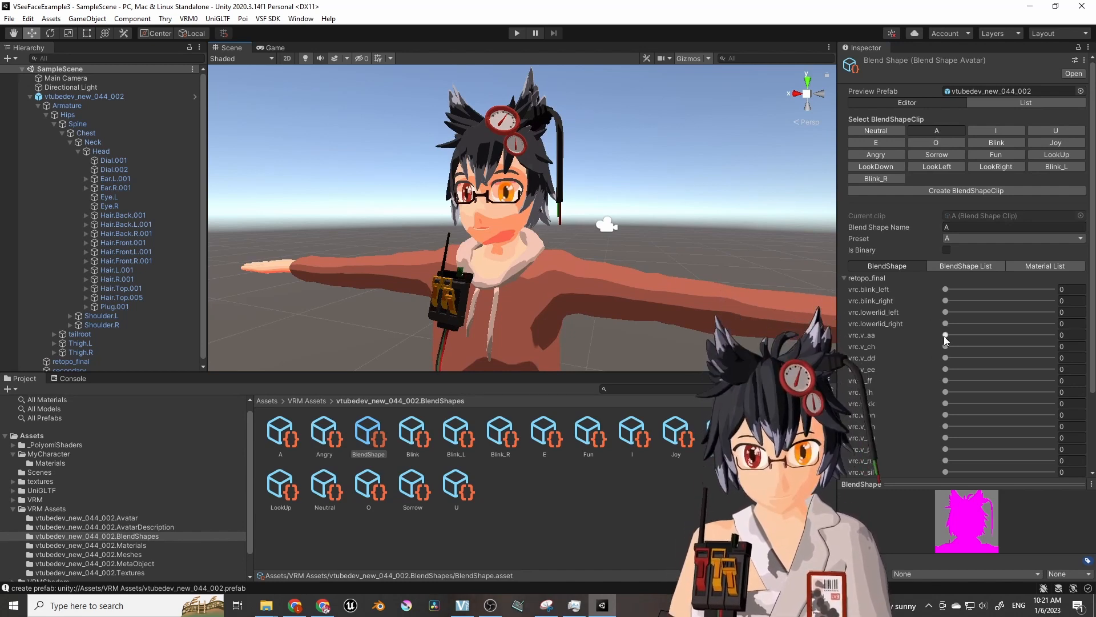
# Set vrc.v_ee to 100 for the I blend shape clip.
pyautogui.click(977, 132)
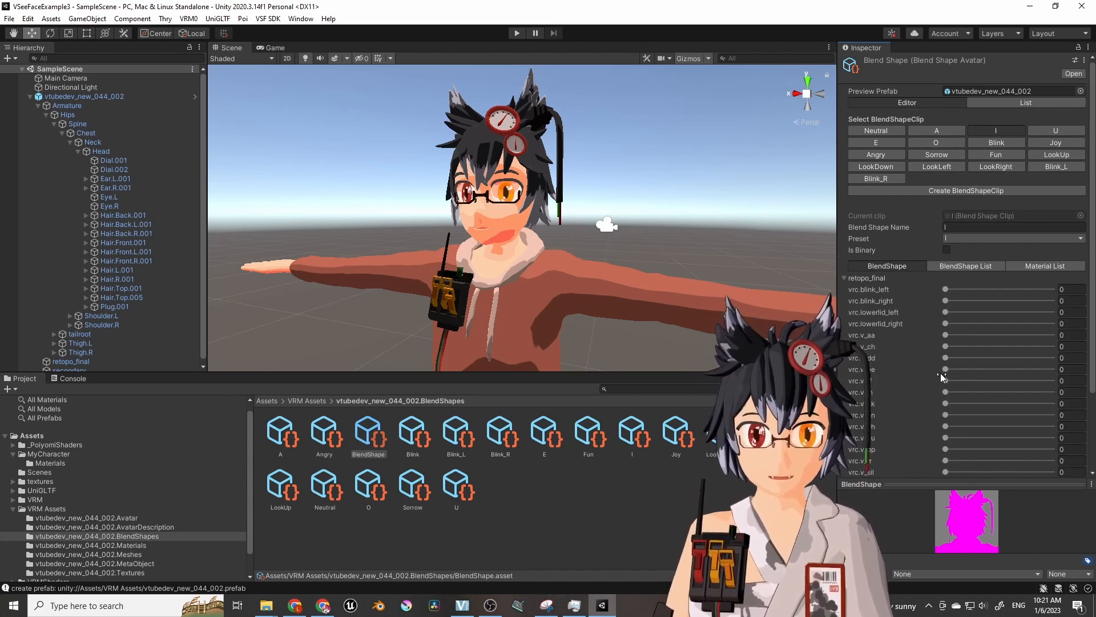
pyautogui.moveTo(945, 369); pyautogui.dragTo(1057, 368)
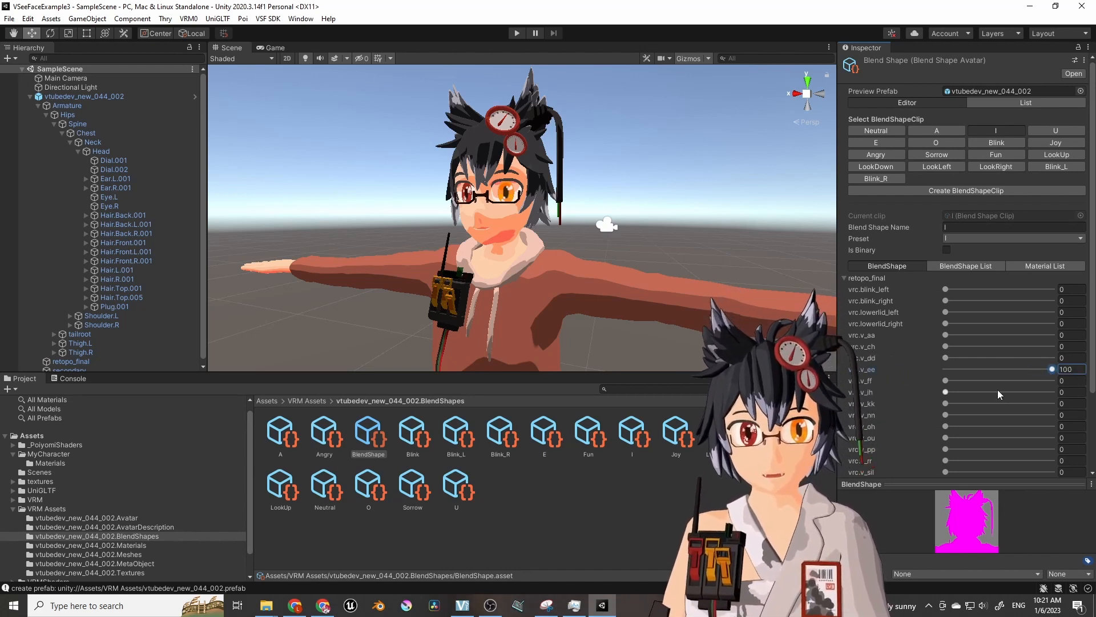
# Raise vrc.v_ou for the U blend shape clip and expand the retopo_final sliders of the E clip.
pyautogui.click(1056, 131)
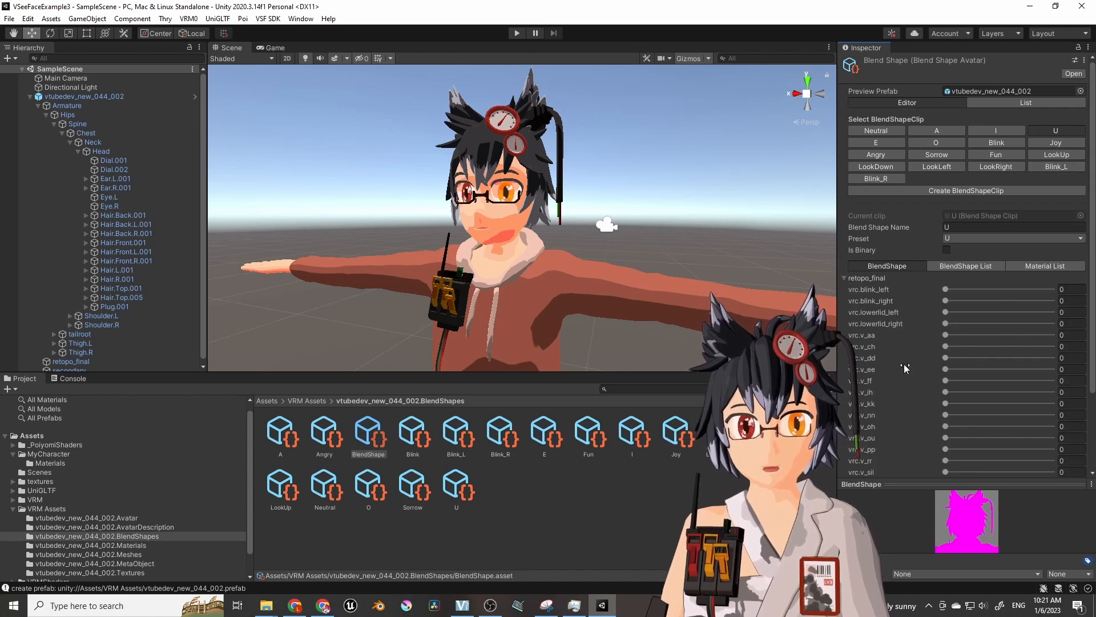
pyautogui.click(945, 438)
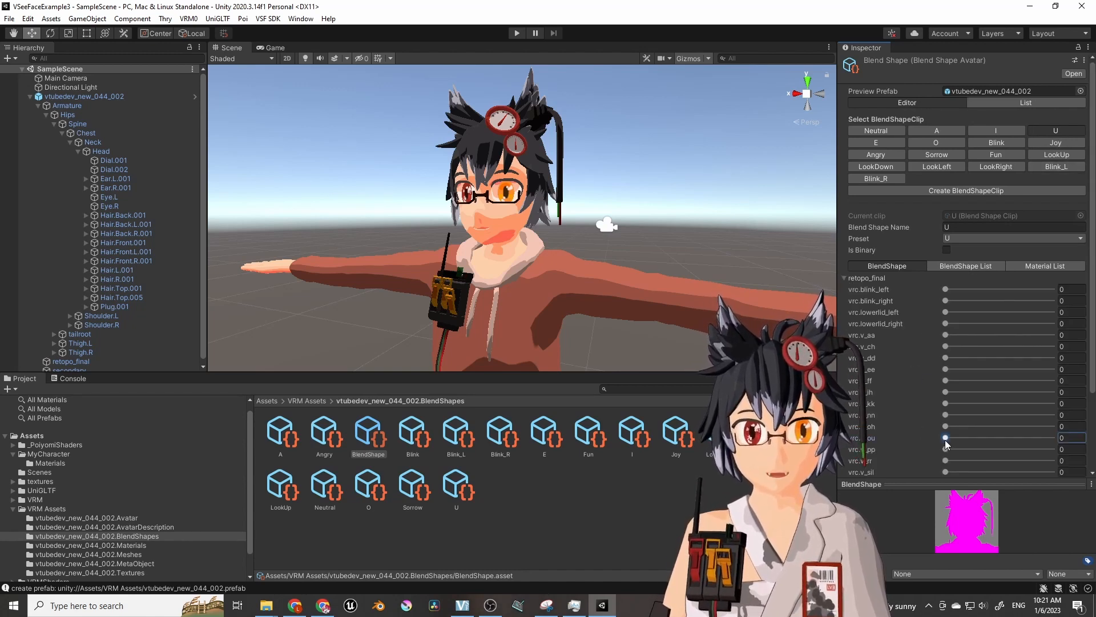
pyautogui.click(891, 143)
pyautogui.click(844, 278)
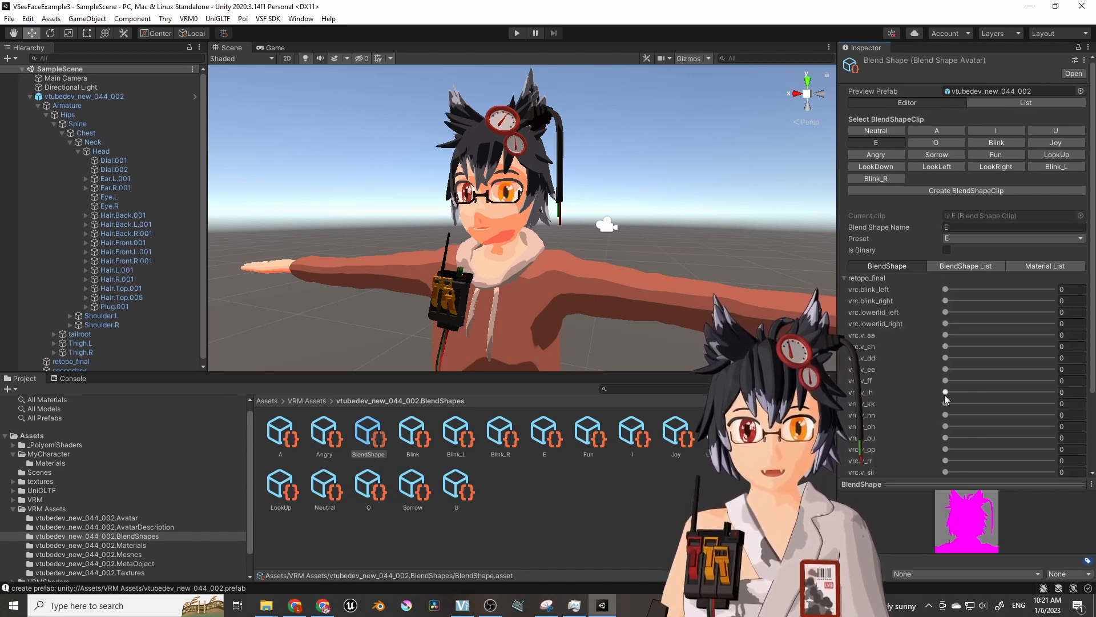
# Set vrc.v_oh to 100 for the O blend shape clip.
pyautogui.click(936, 143)
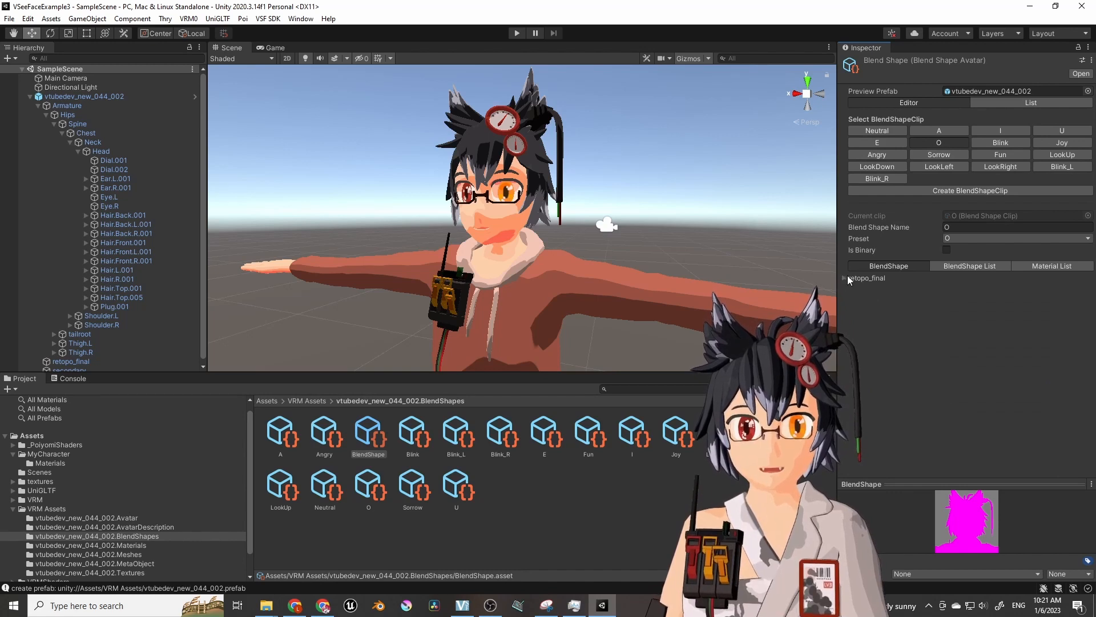
pyautogui.click(847, 278)
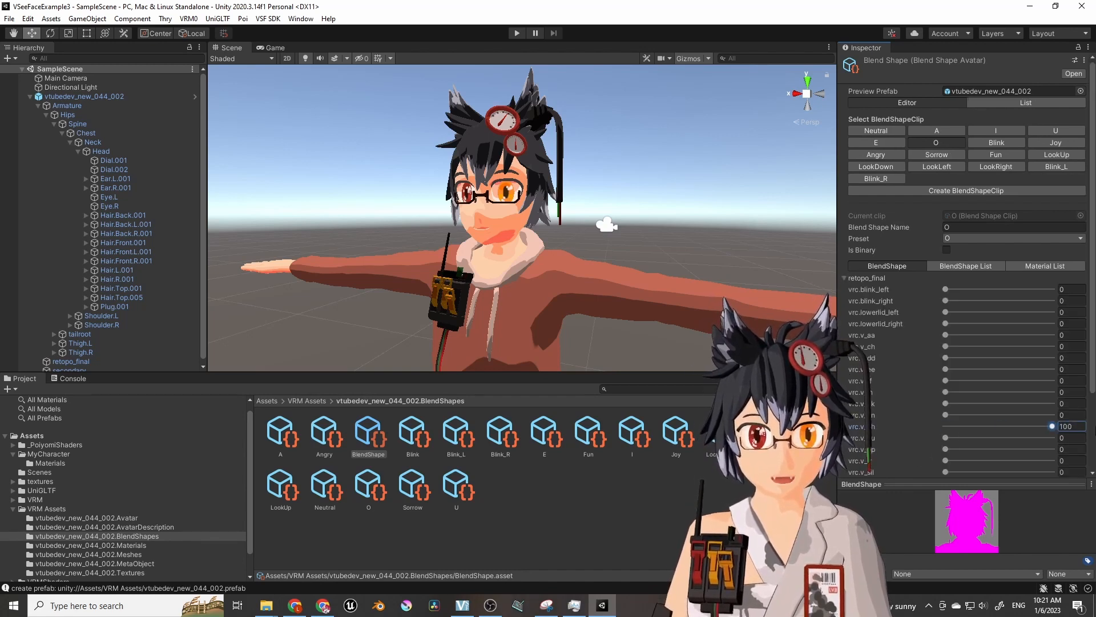
# Review the retopo_final slider values of the I blend shape clip and return to the O clip.
pyautogui.click(992, 133)
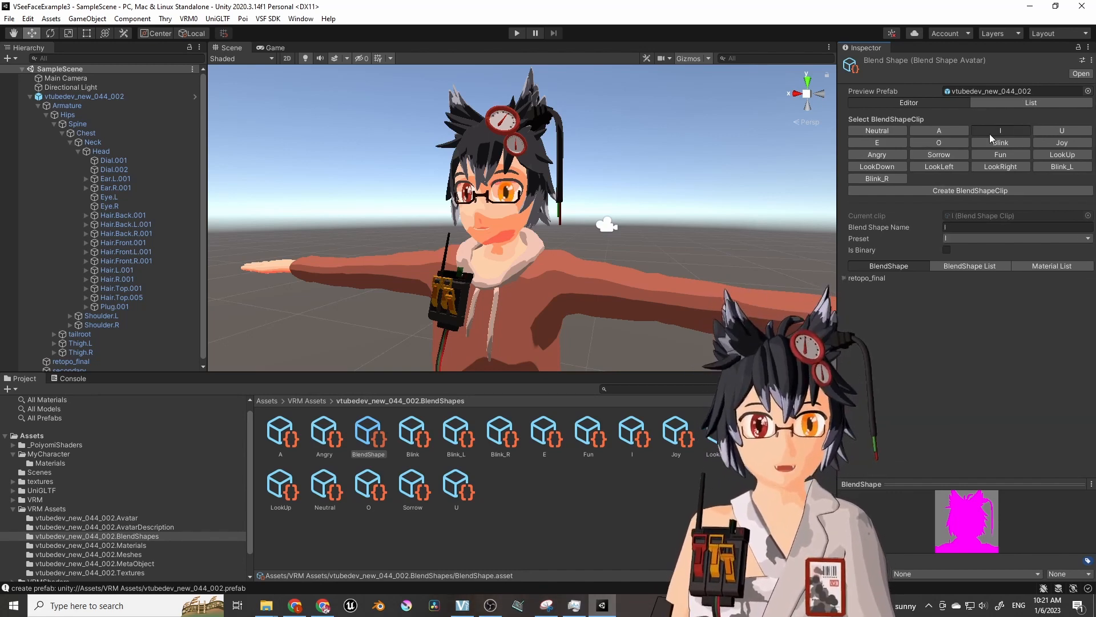
pyautogui.click(846, 278)
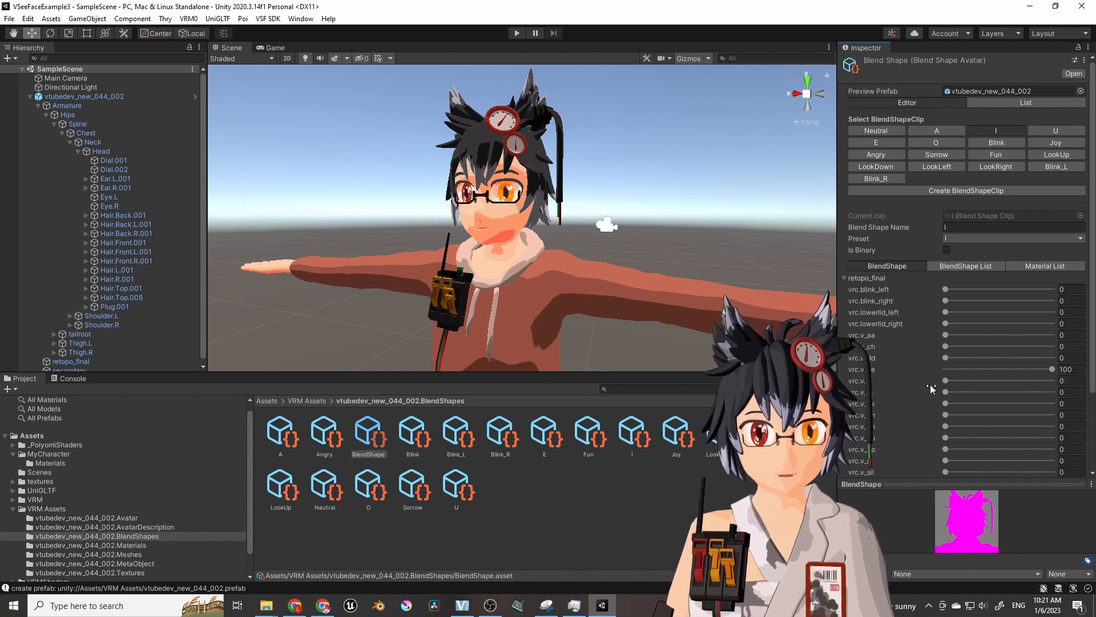
pyautogui.click(937, 143)
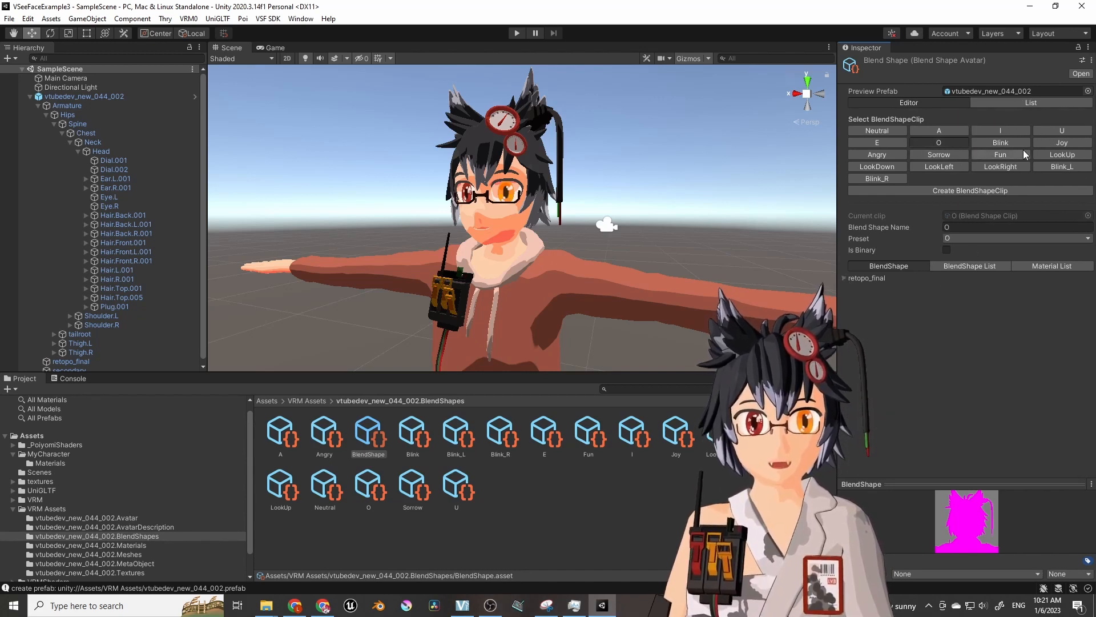
# Set vrc.blink_left and vrc.blink_right to 100 for the Blink blend shape clip.
pyautogui.click(993, 142)
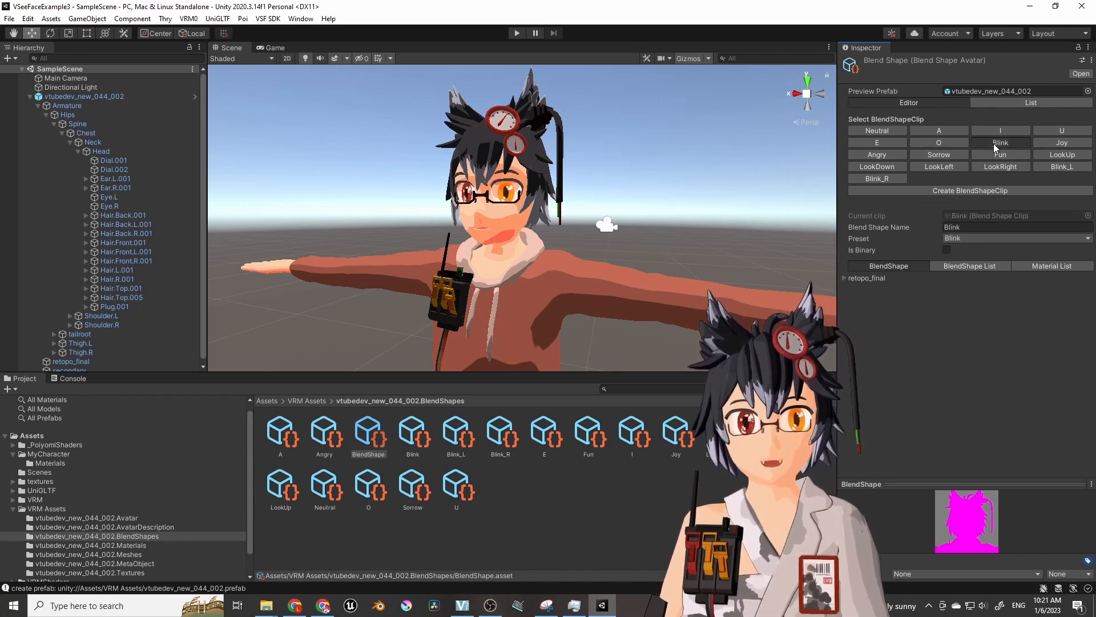
pyautogui.click(845, 278)
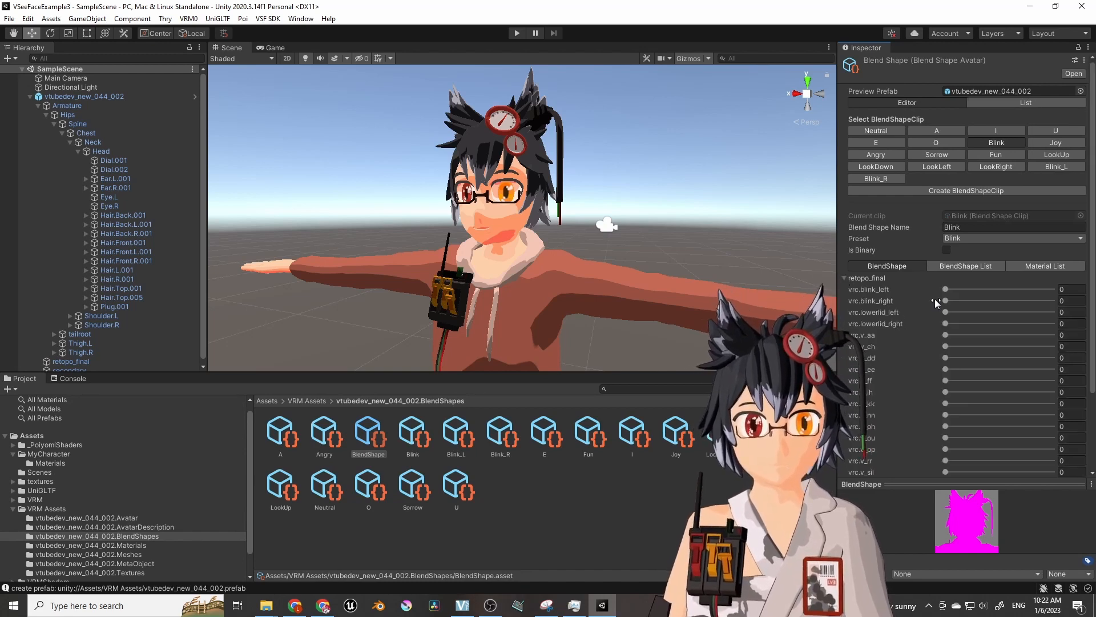
pyautogui.moveTo(945, 289); pyautogui.dragTo(1062, 301)
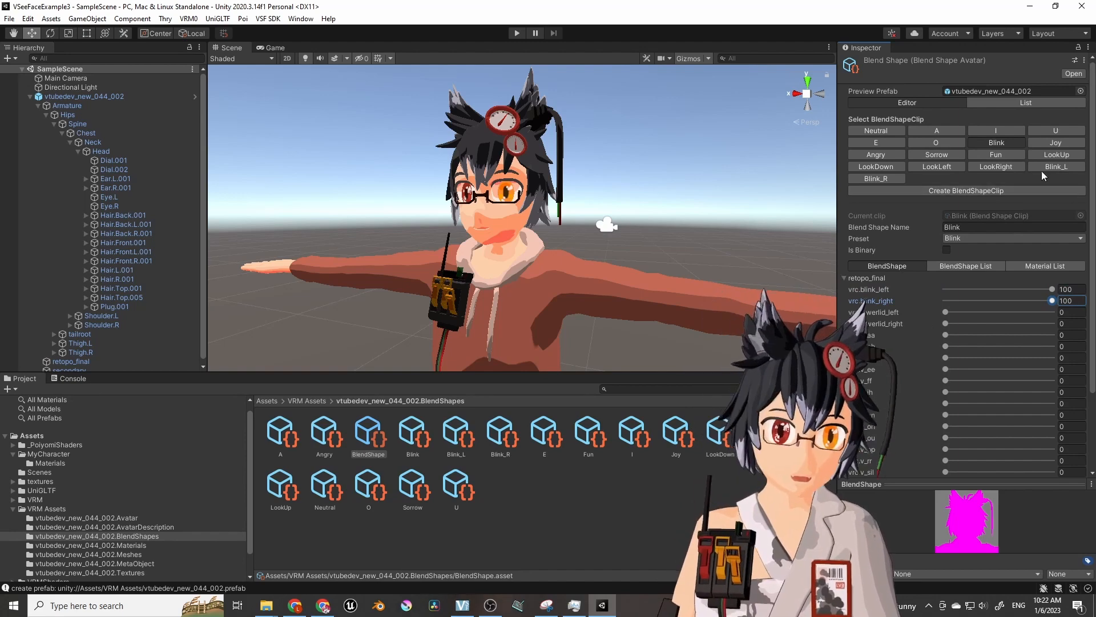
# Select the Angry blend shape clip, expand its retopo_final sliders and raise the Angry slider.
pyautogui.click(1056, 142)
pyautogui.click(879, 154)
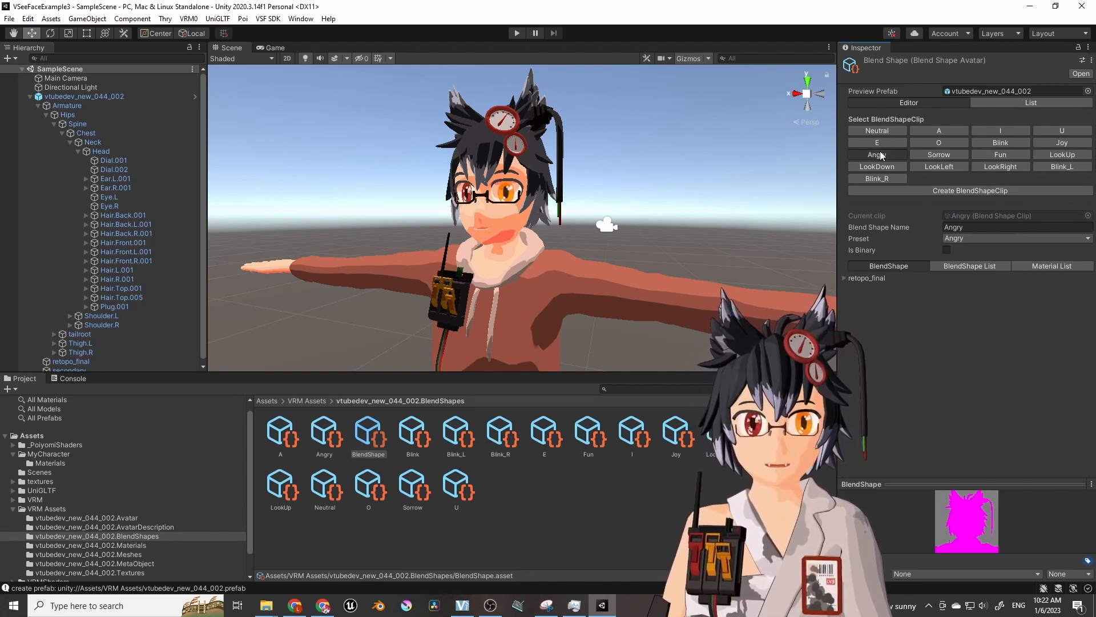
pyautogui.click(844, 278)
pyautogui.scroll(-3, 906, 375)
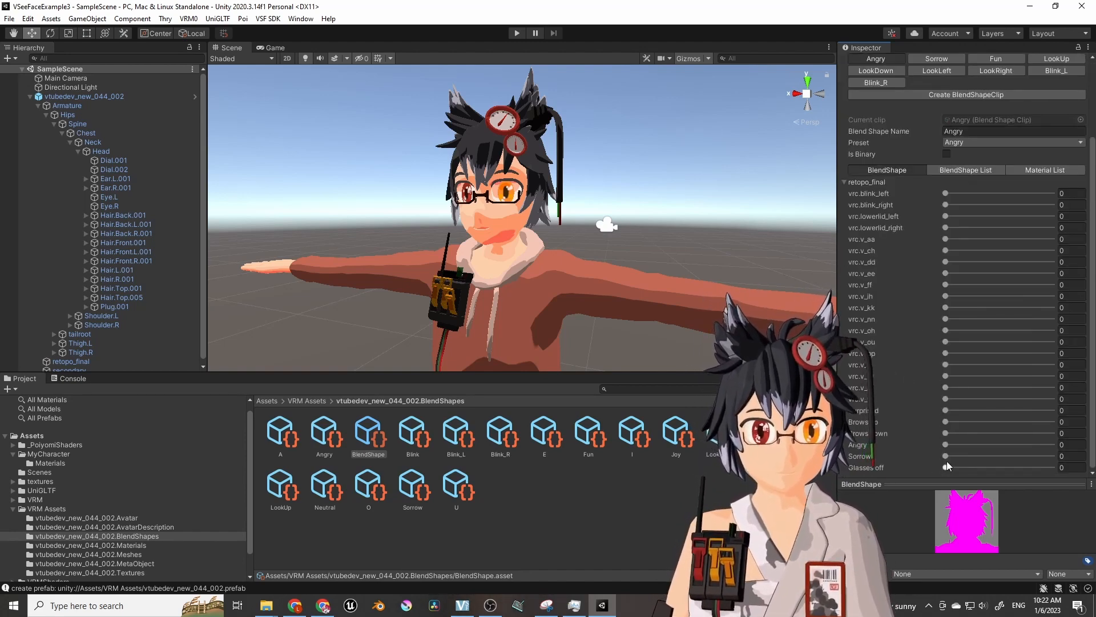
pyautogui.moveTo(948, 446); pyautogui.dragTo(1015, 444)
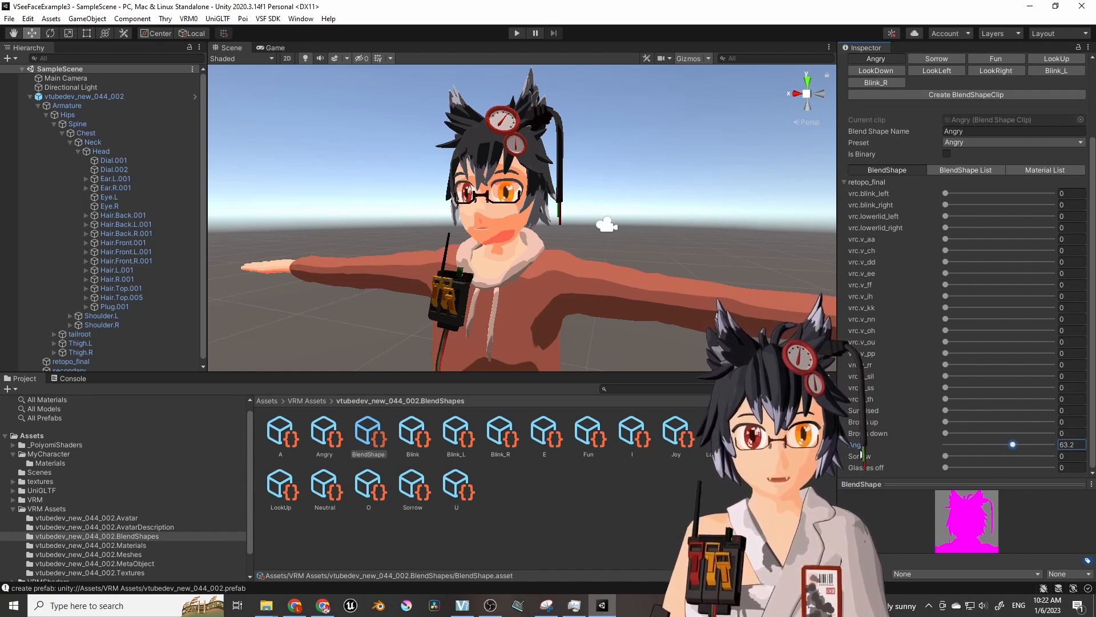
pyautogui.scroll(5, 932, 449)
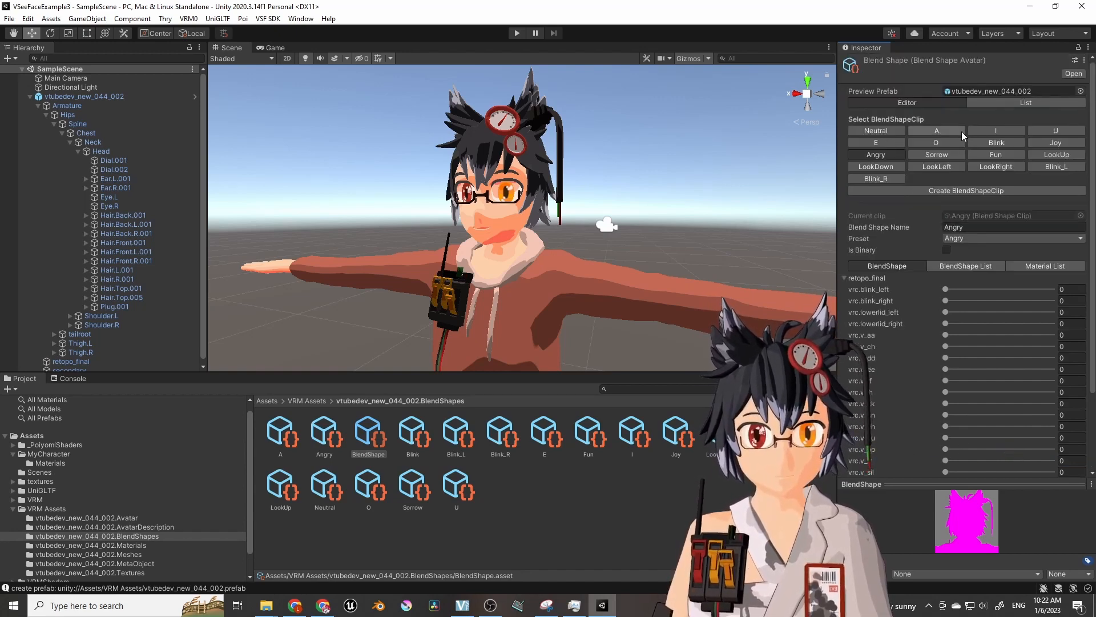
# Set the Sorrow slider of retopo_final to 100 for the Sorrow blend shape clip.
pyautogui.click(939, 155)
pyautogui.click(853, 279)
pyautogui.scroll(-3, 946, 467)
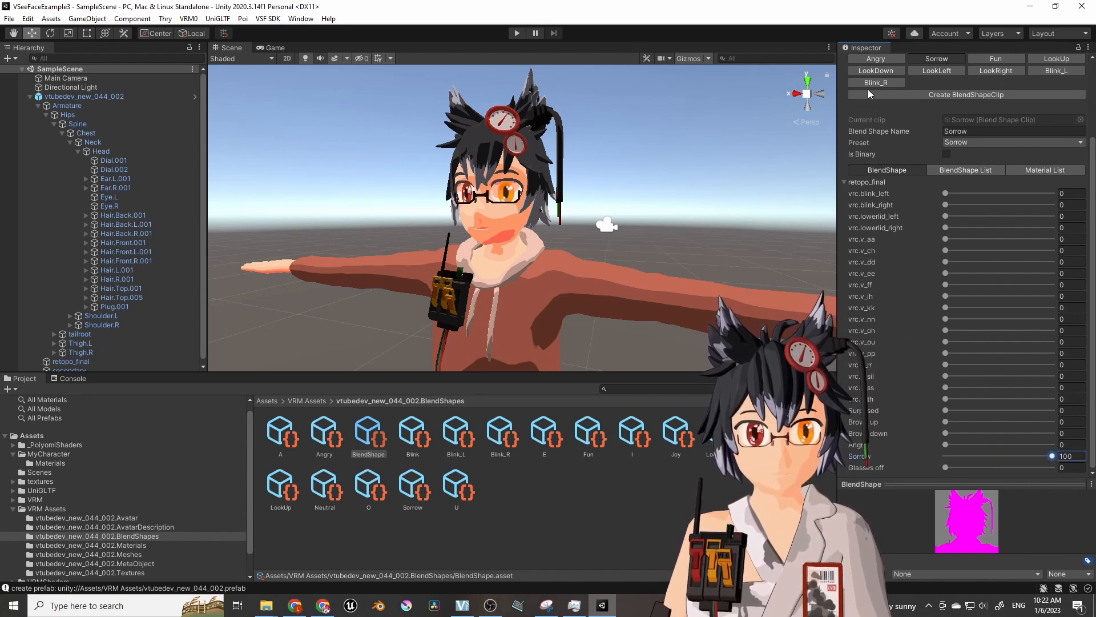
pyautogui.scroll(3, 868, 94)
# Look through the Fun, LookDown and LookRight blend shape clips without editing them.
pyautogui.click(1003, 155)
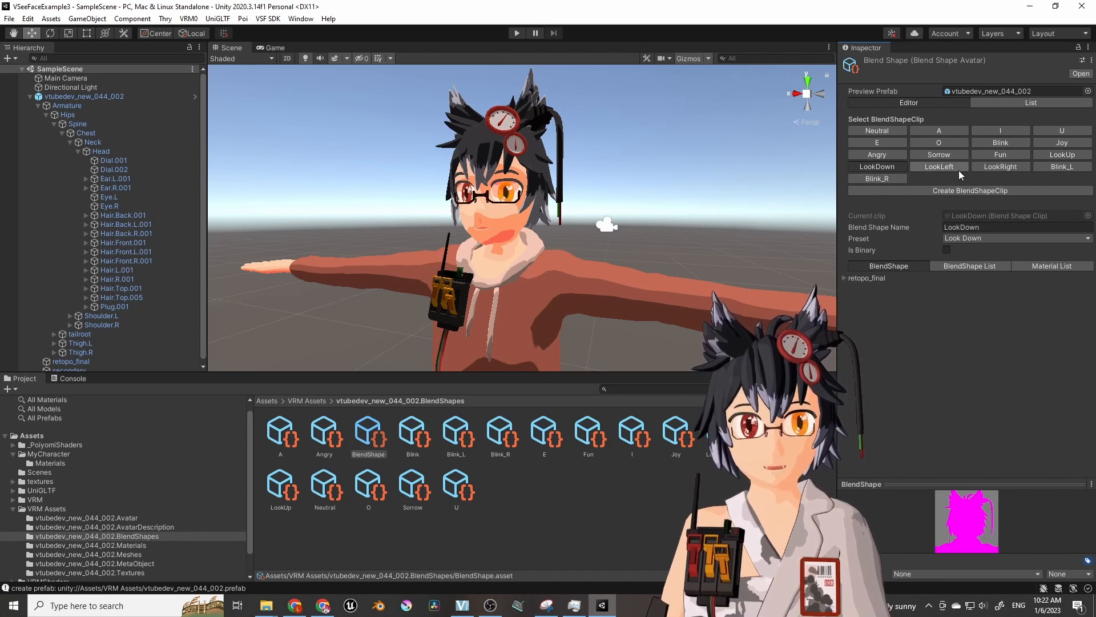
pyautogui.click(1006, 169)
pyautogui.click(1062, 155)
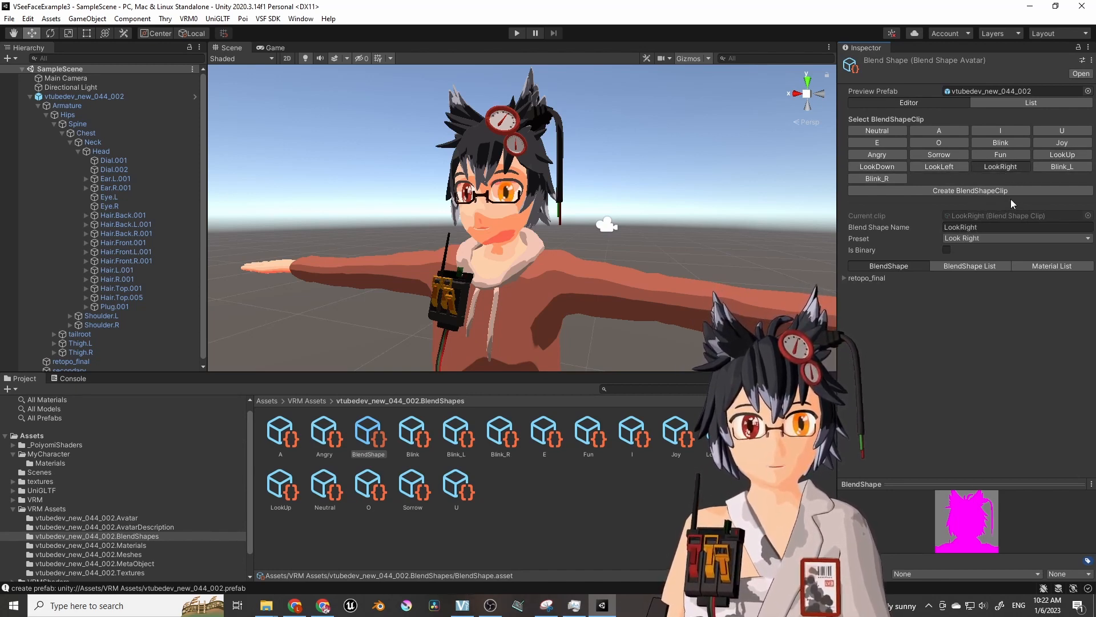
pyautogui.click(1005, 154)
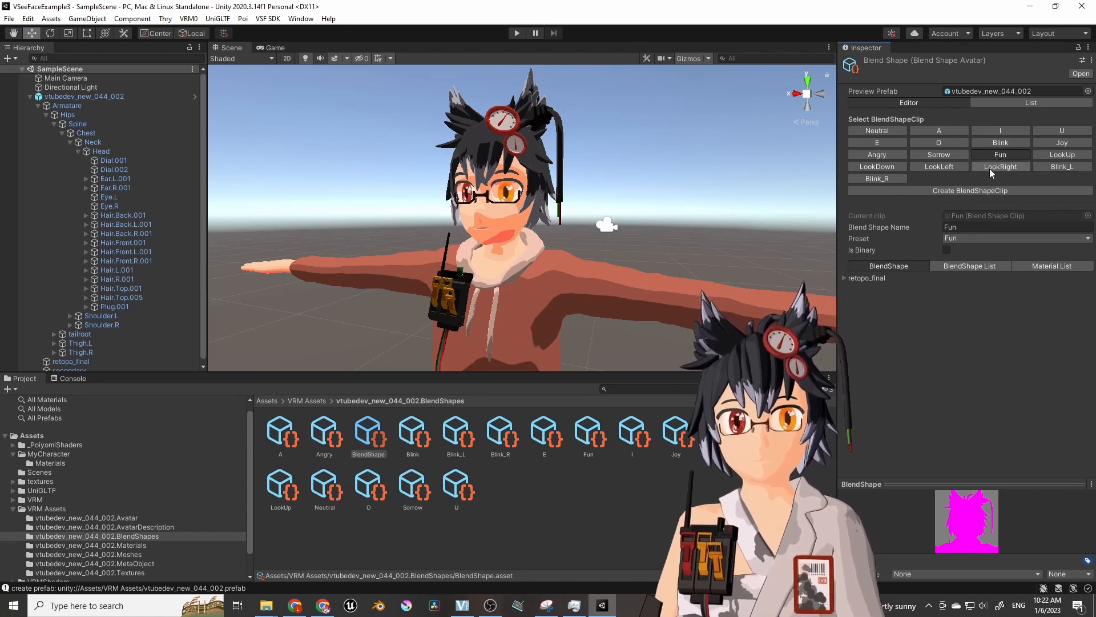
# Raise vrc.blink_left to its maximum for the Blink_L clip and set vrc.blink_right to 100 for the Blink_R clip.
pyautogui.click(1060, 166)
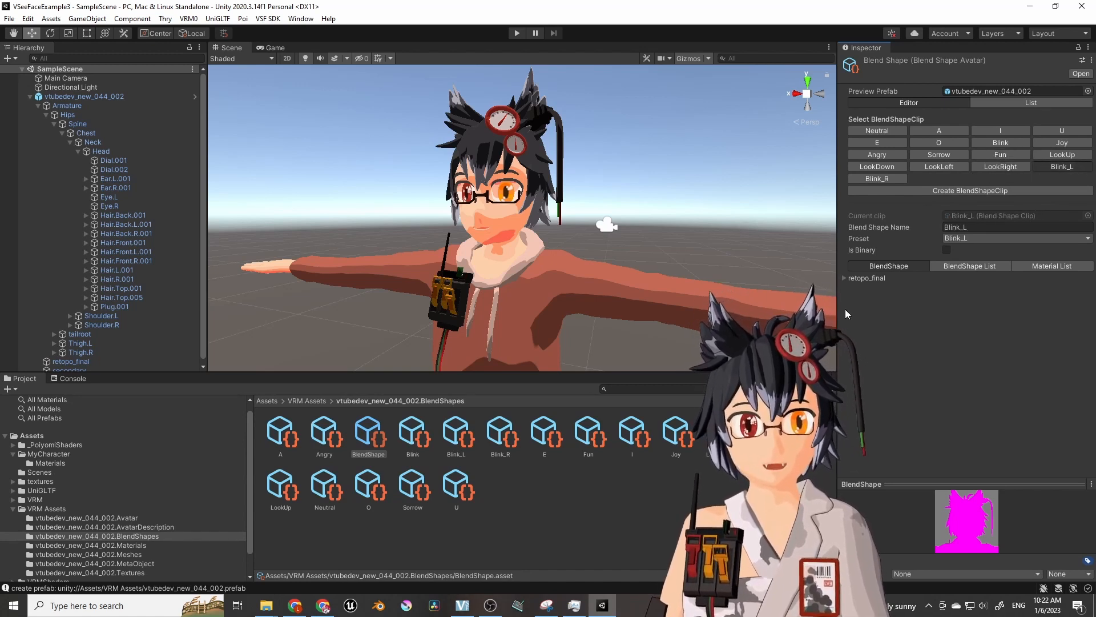
pyautogui.click(845, 278)
pyautogui.moveTo(962, 293); pyautogui.dragTo(1068, 294)
pyautogui.click(891, 180)
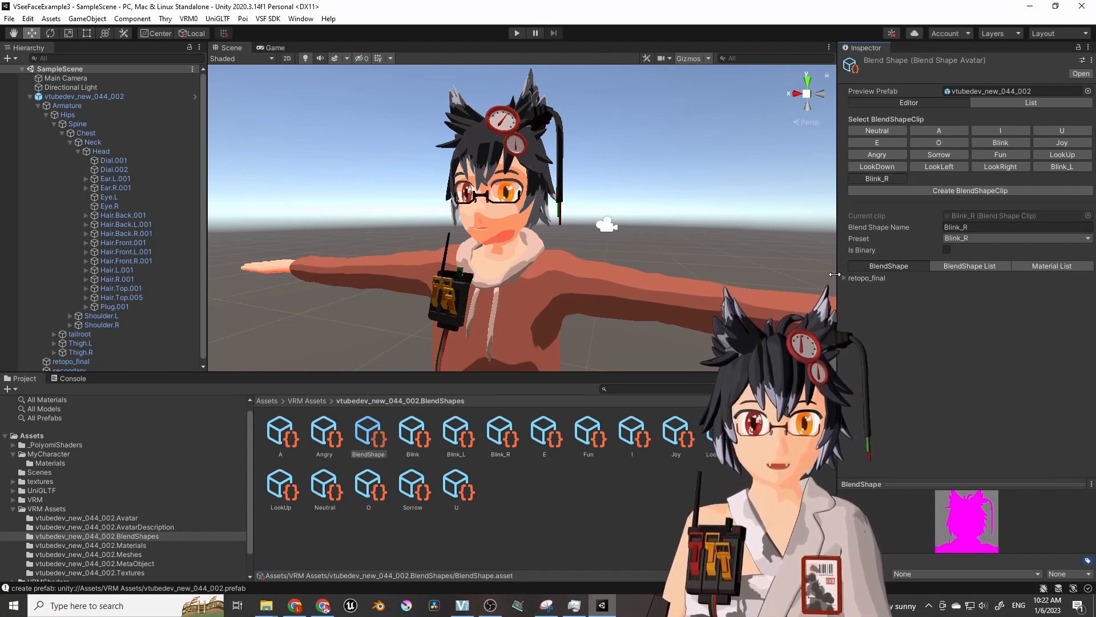
pyautogui.moveTo(951, 299); pyautogui.dragTo(1074, 302)
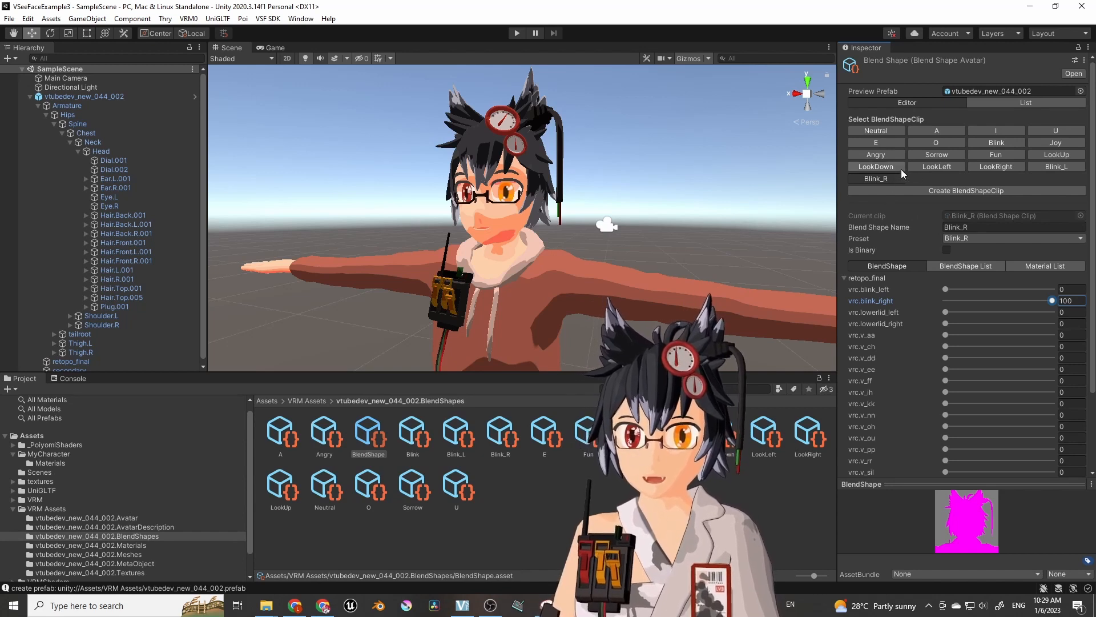
# Create a new blend shape clip named Surprised in the vtubedev_new_044_002.BlendShapes folder.
pyautogui.click(937, 192)
pyautogui.moveTo(566, 148); pyautogui.dragTo(324, 64)
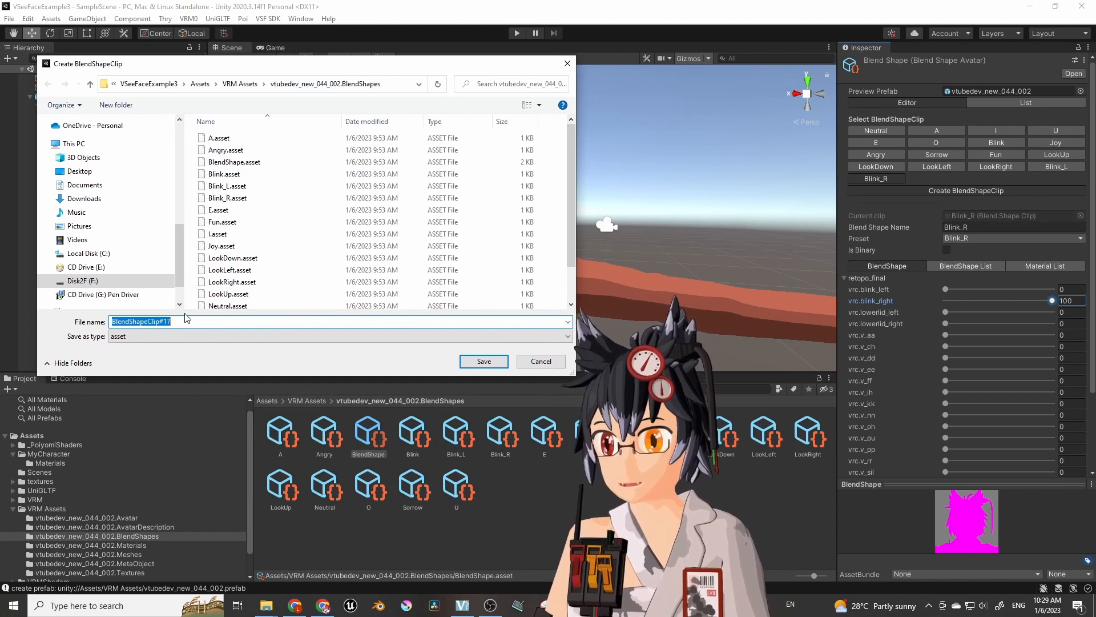
pyautogui.write('S')
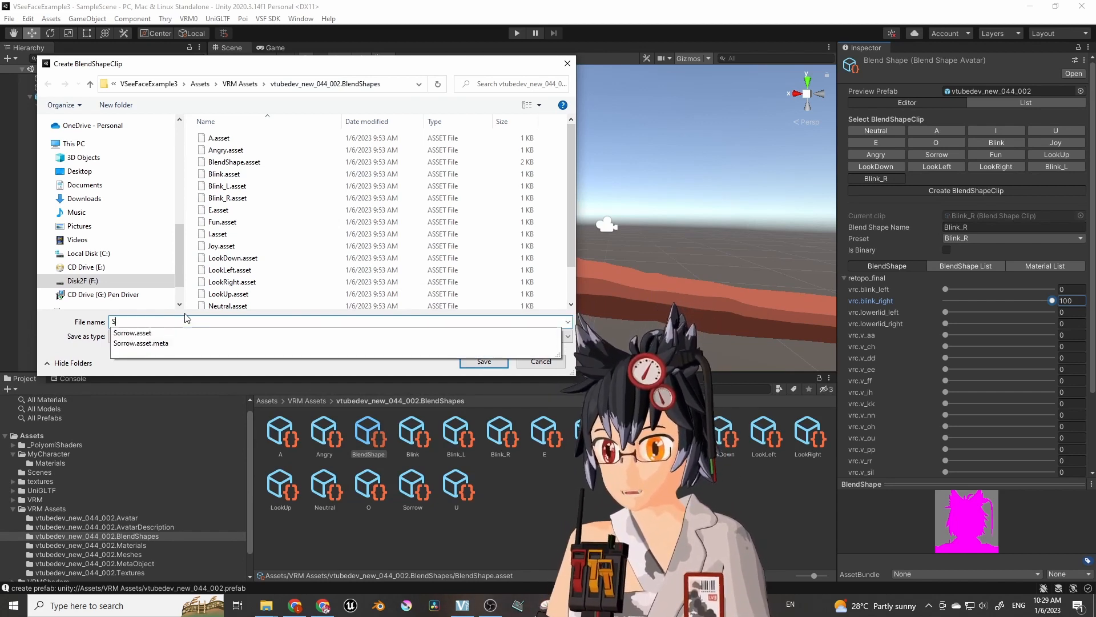
pyautogui.write('ur')
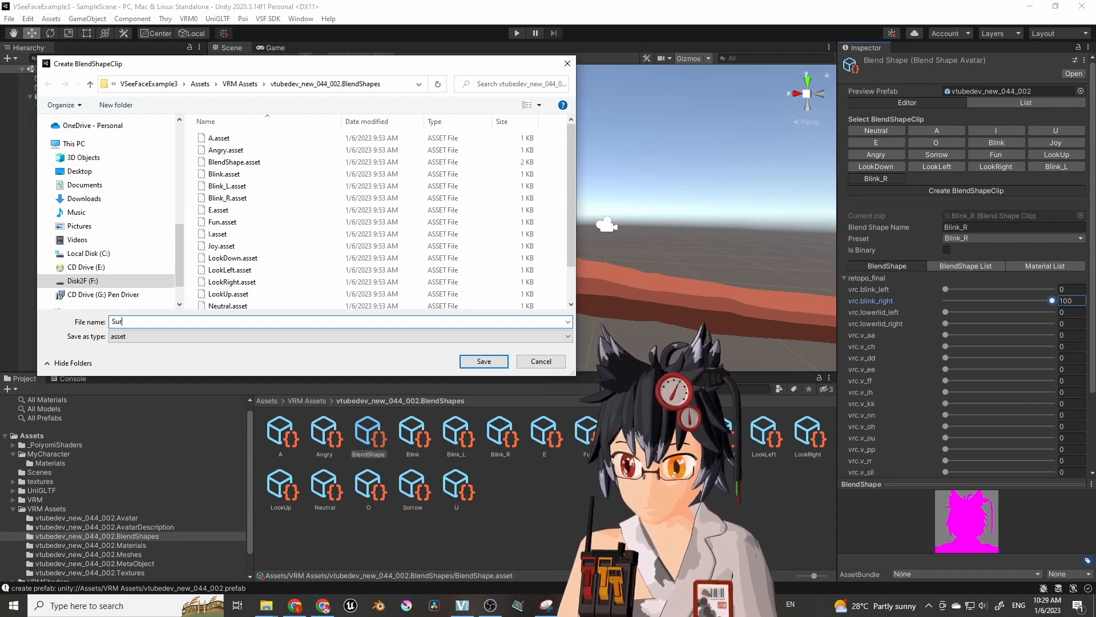
pyautogui.write('pris')
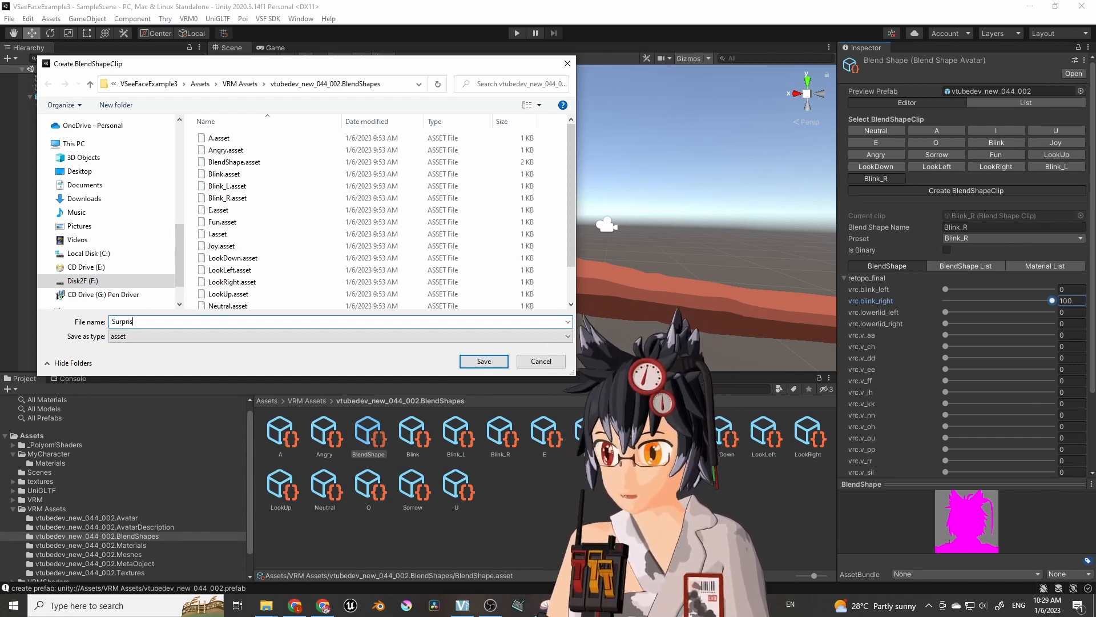
pyautogui.write('ed')
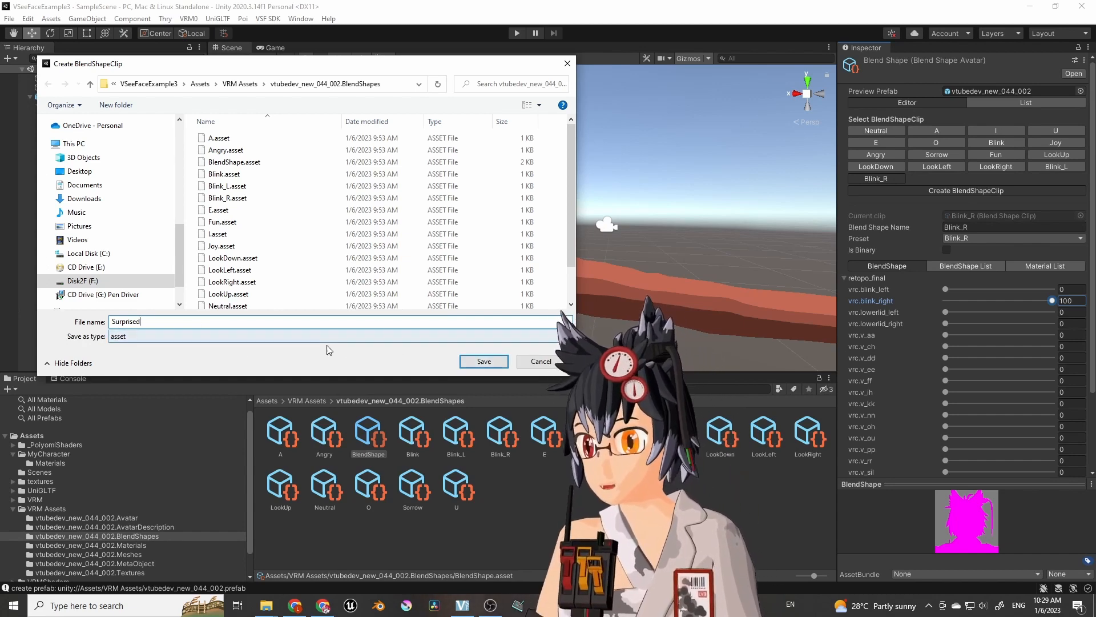
pyautogui.click(495, 365)
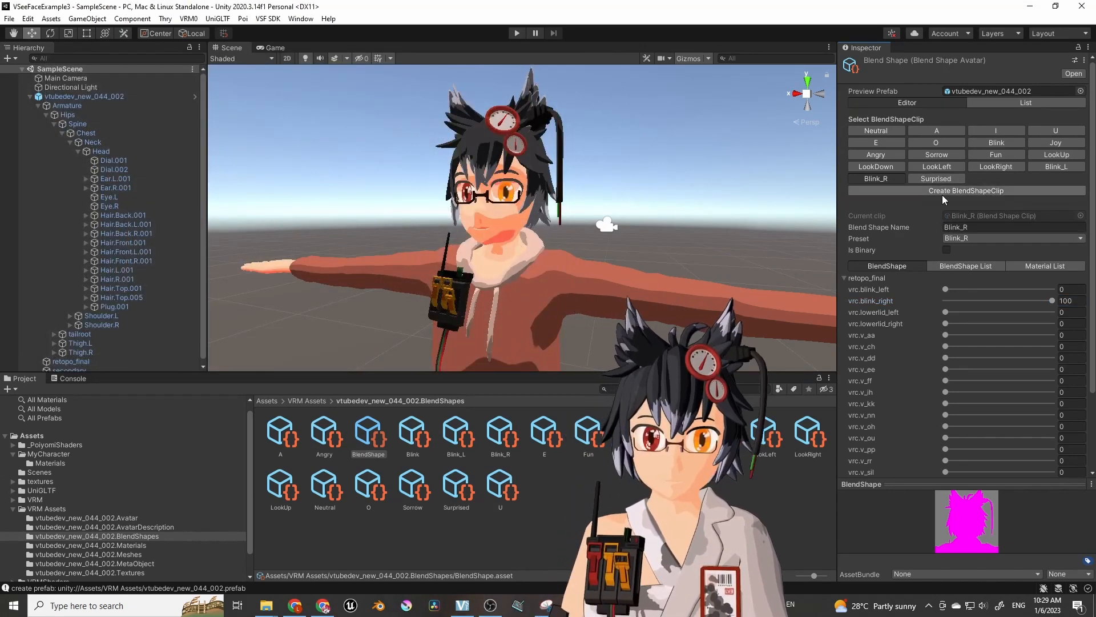
# Select the Surprised blend shape clip and expand its retopo_final sliders.
pyautogui.click(935, 179)
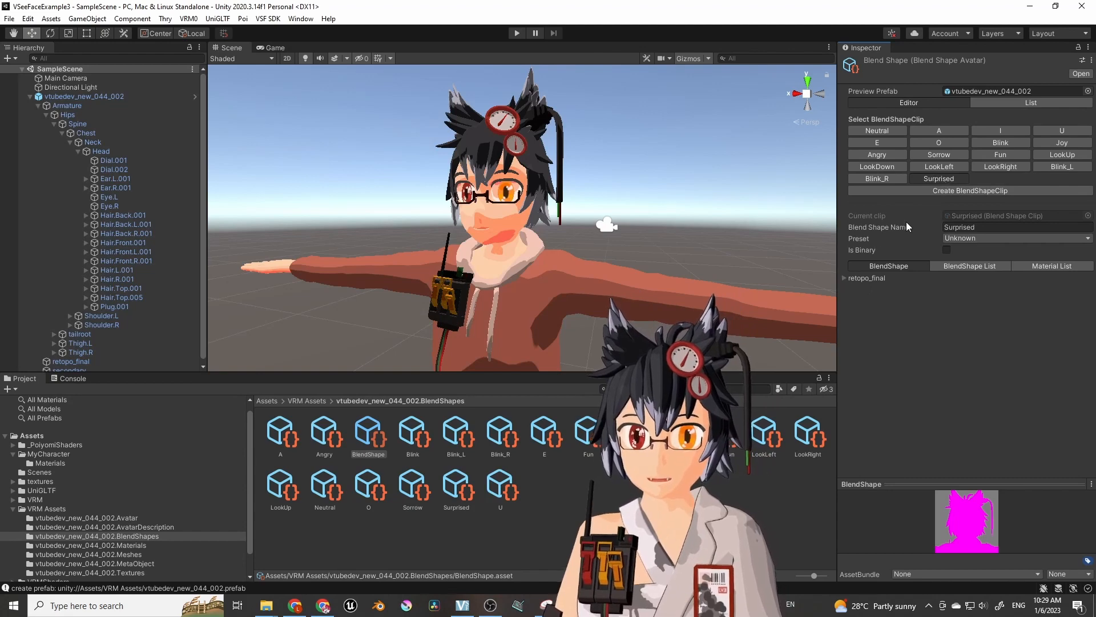
pyautogui.click(845, 278)
pyautogui.scroll(-3, 940, 379)
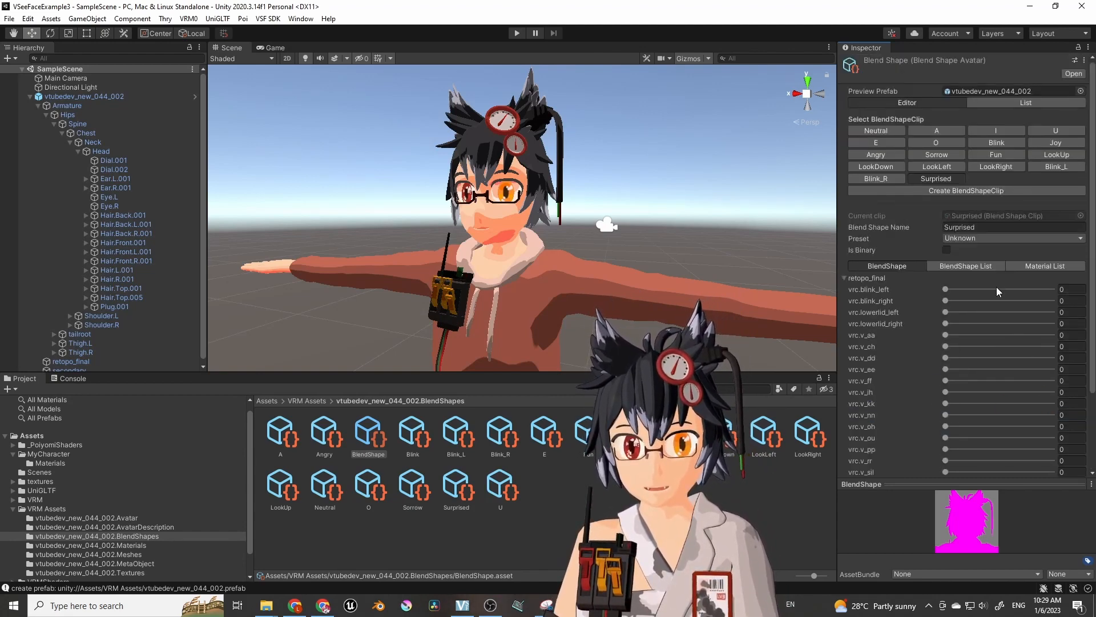
# Create another blend shape clip named Brows up in the same BlendShapes folder.
pyautogui.scroll(3, 990, 286)
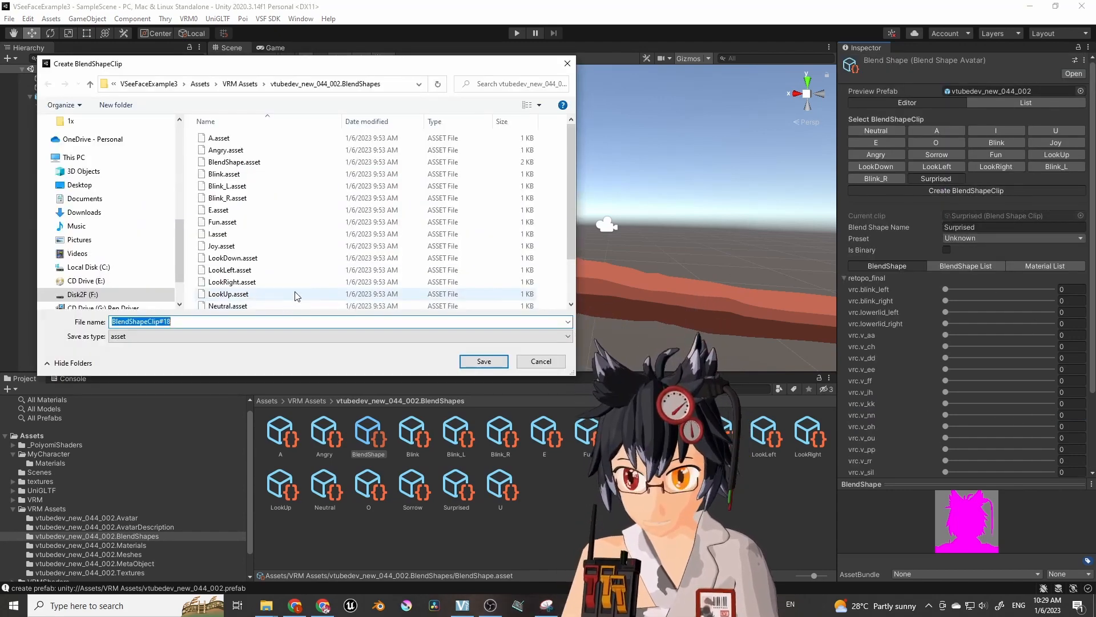
pyautogui.write('Brows up')
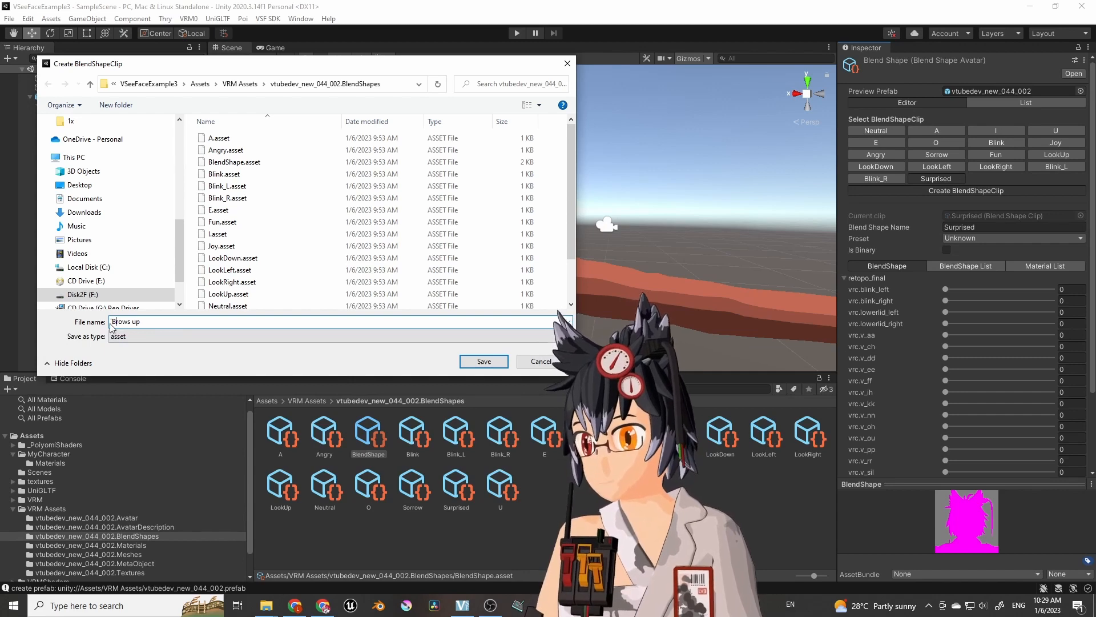
pyautogui.click(485, 362)
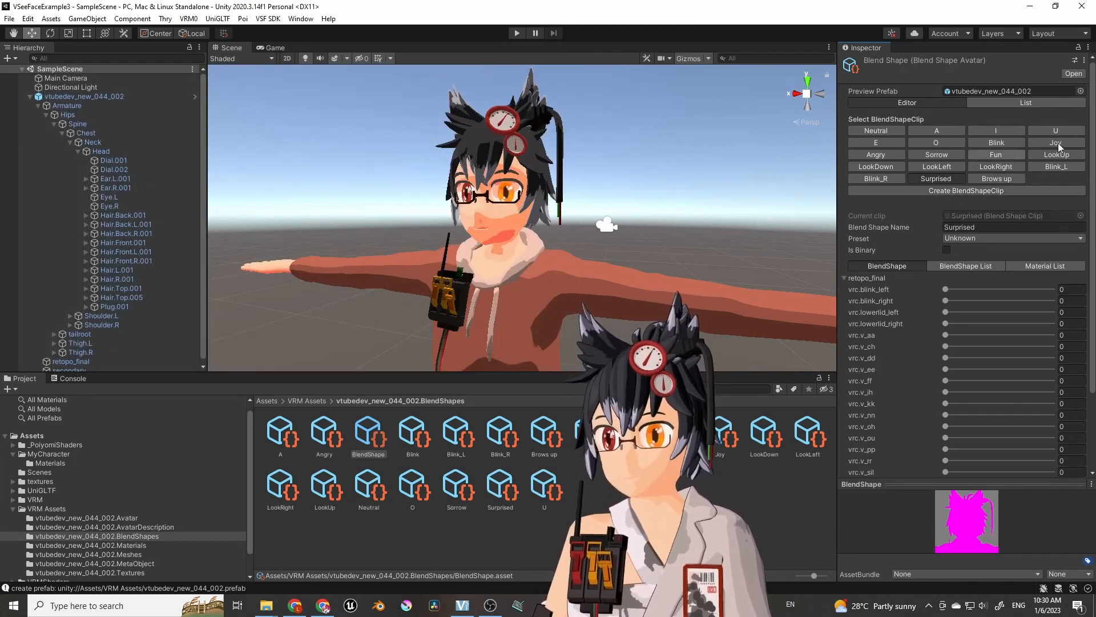
# Select the Brows up blend shape clip, expand its retopo_final sliders and raise the Brows up slider.
pyautogui.click(1010, 178)
pyautogui.click(845, 279)
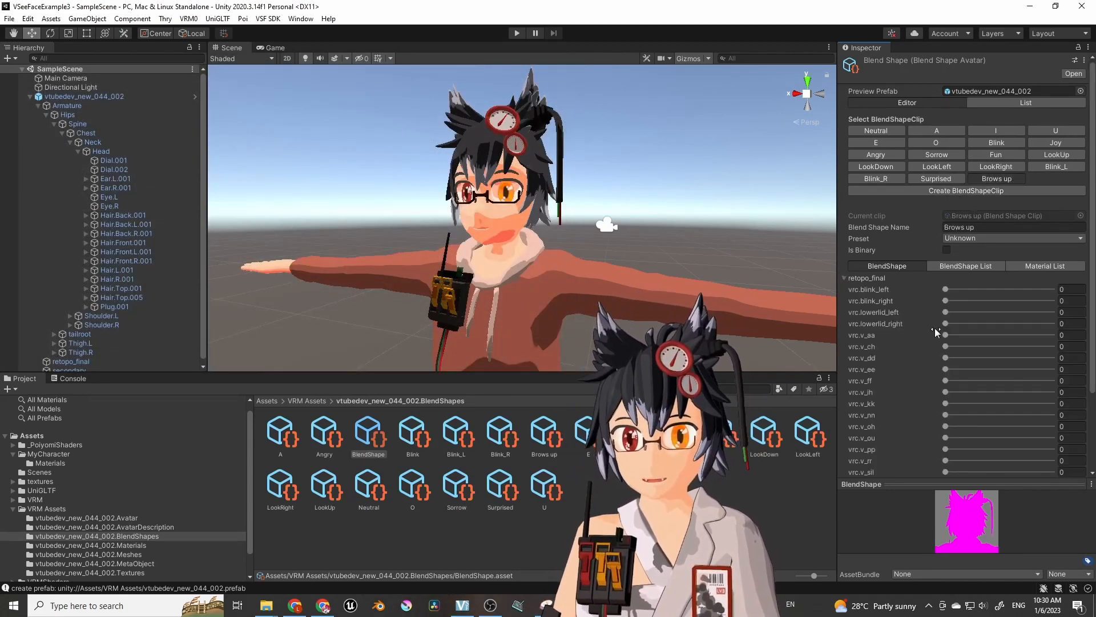
pyautogui.scroll(-3, 901, 379)
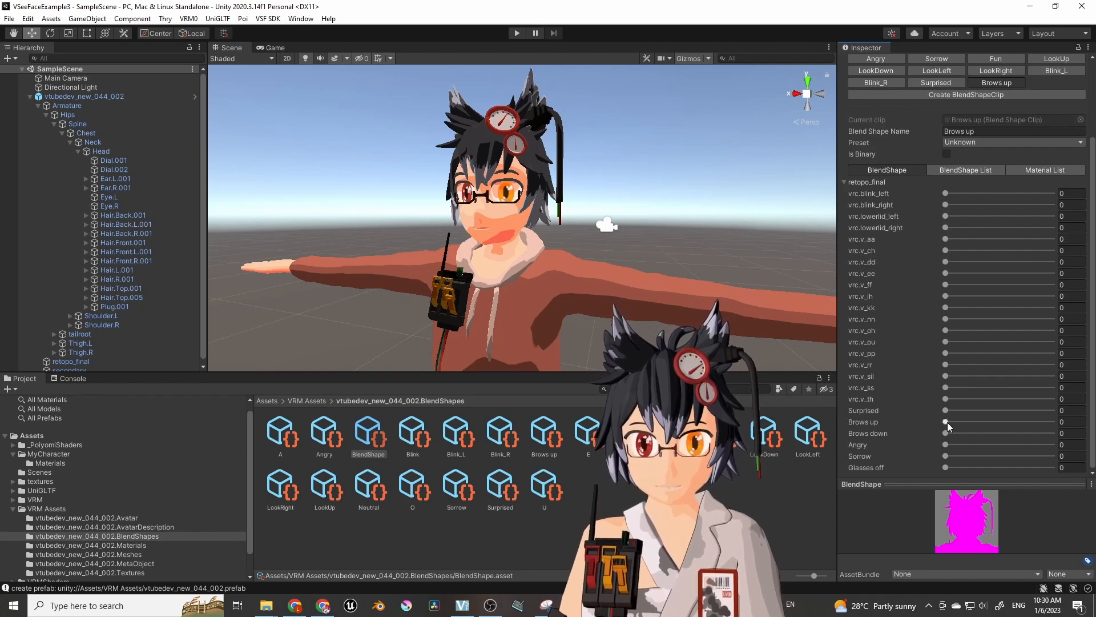
pyautogui.scroll(3, 1021, 349)
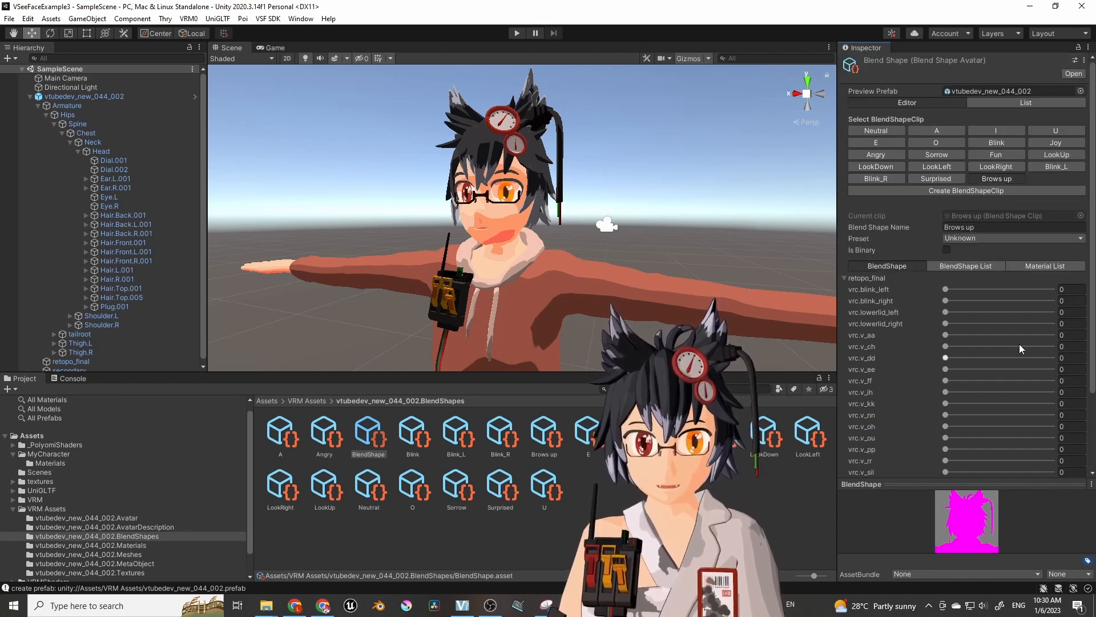
# Create a blend shape clip named Brows down and raise the Brows down slider under retopo_final for it.
pyautogui.click(987, 192)
pyautogui.write('Brows down')
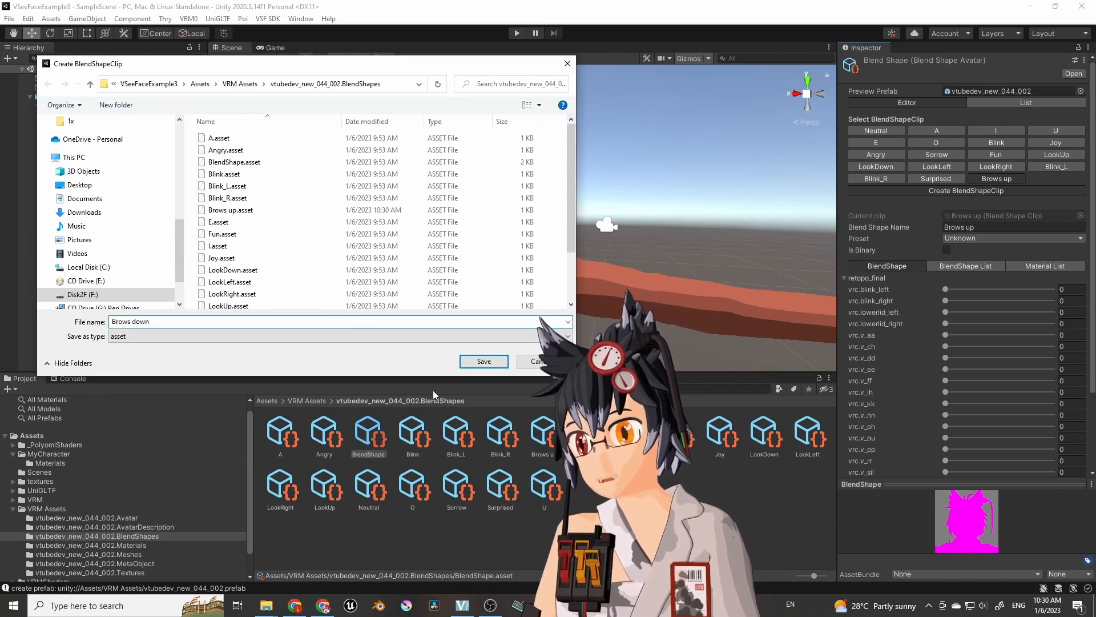
pyautogui.press('Return')
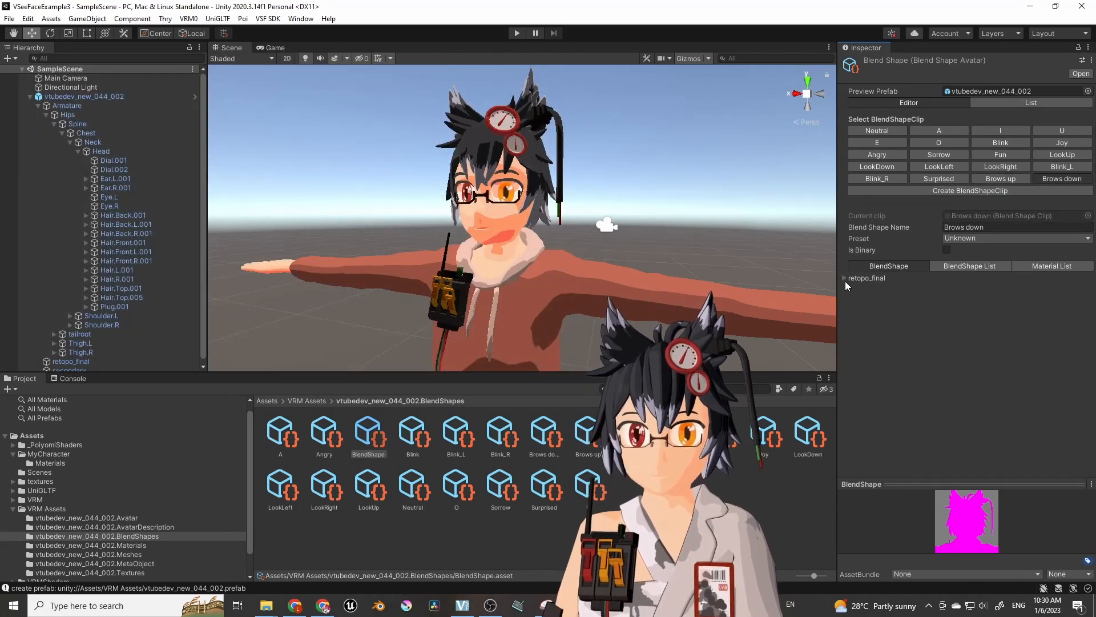
pyautogui.click(846, 279)
pyautogui.scroll(-3, 920, 326)
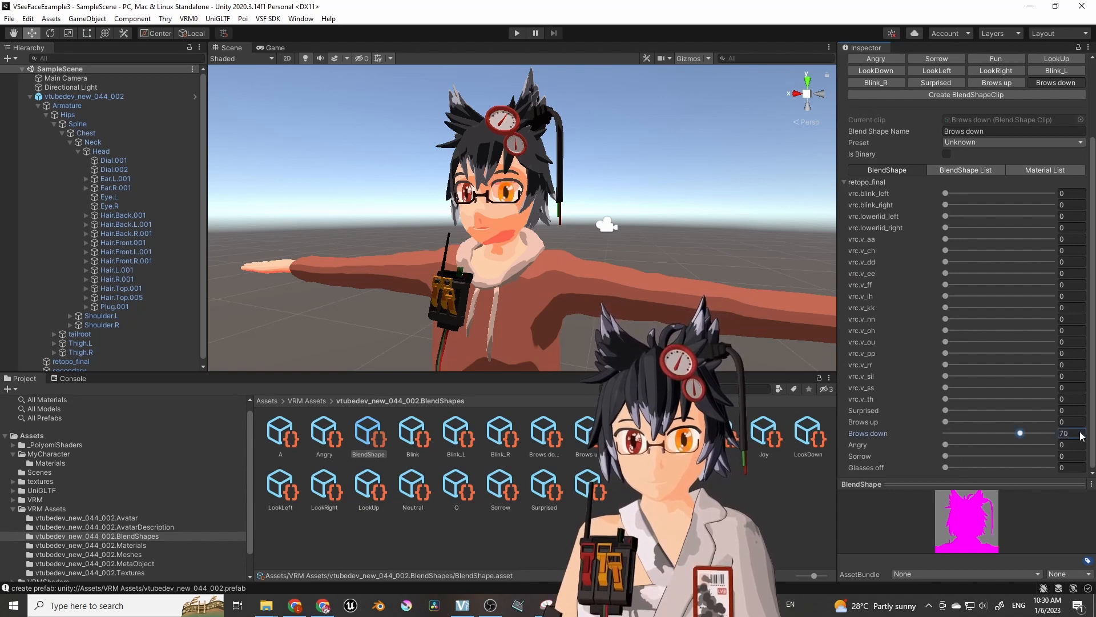
# Create a blend shape clip named SIL and raise its vrc.v_sil slider to the maximum.
pyautogui.scroll(3, 951, 249)
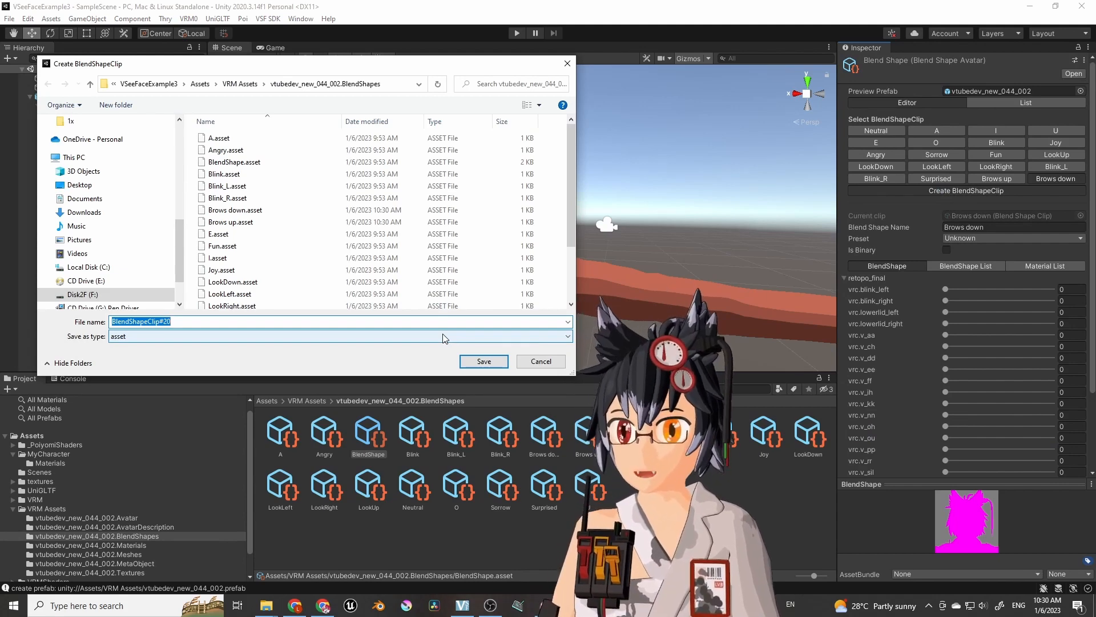
pyautogui.write('Sl')
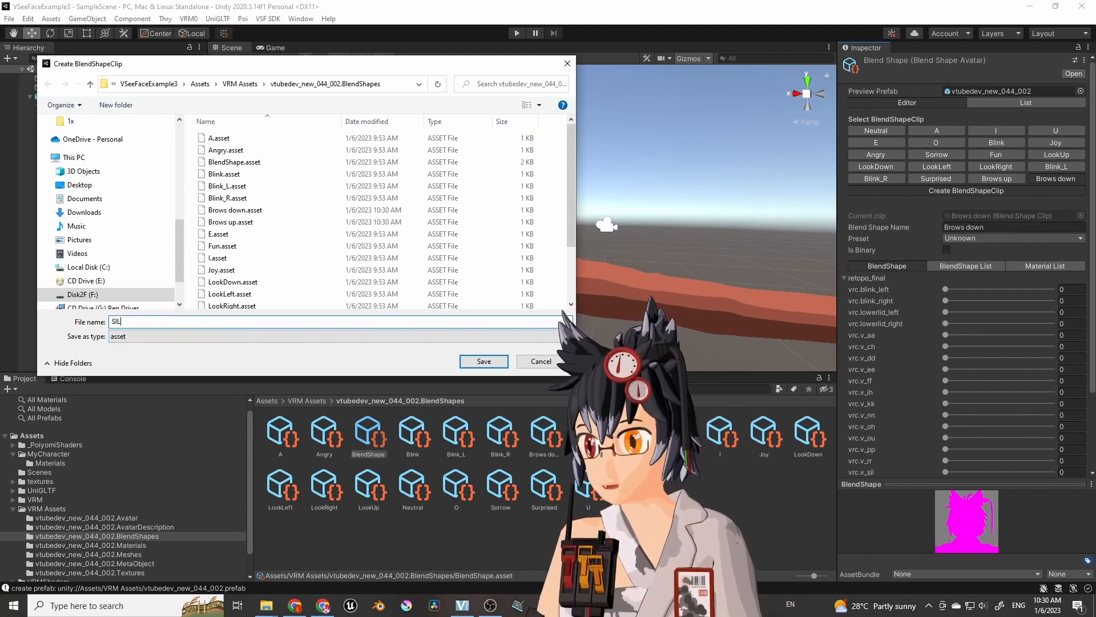
pyautogui.click(495, 363)
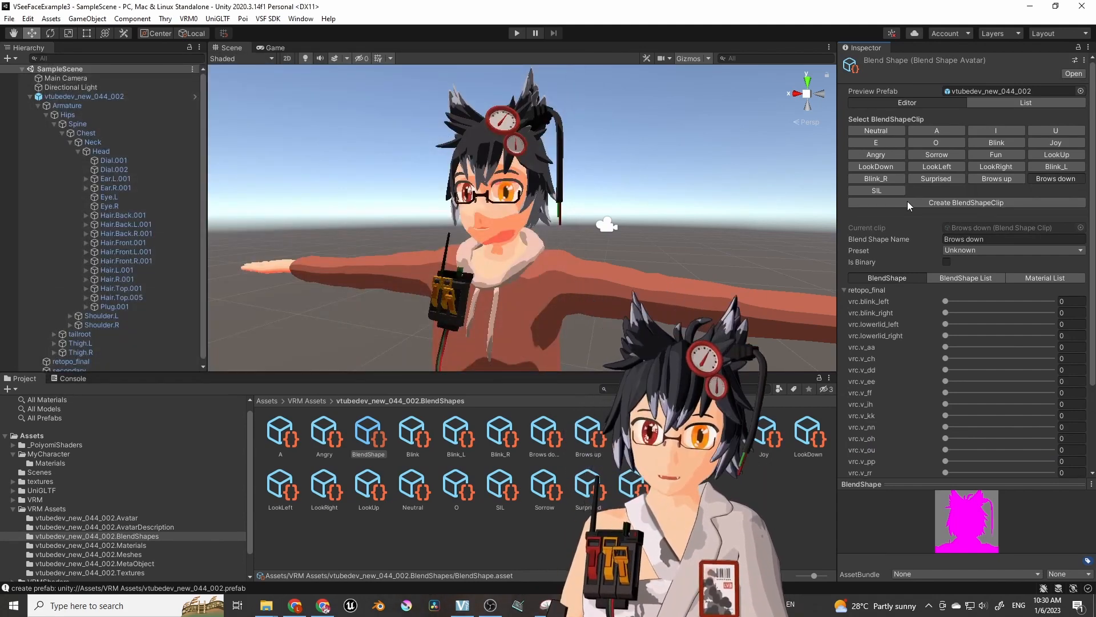
pyautogui.click(845, 289)
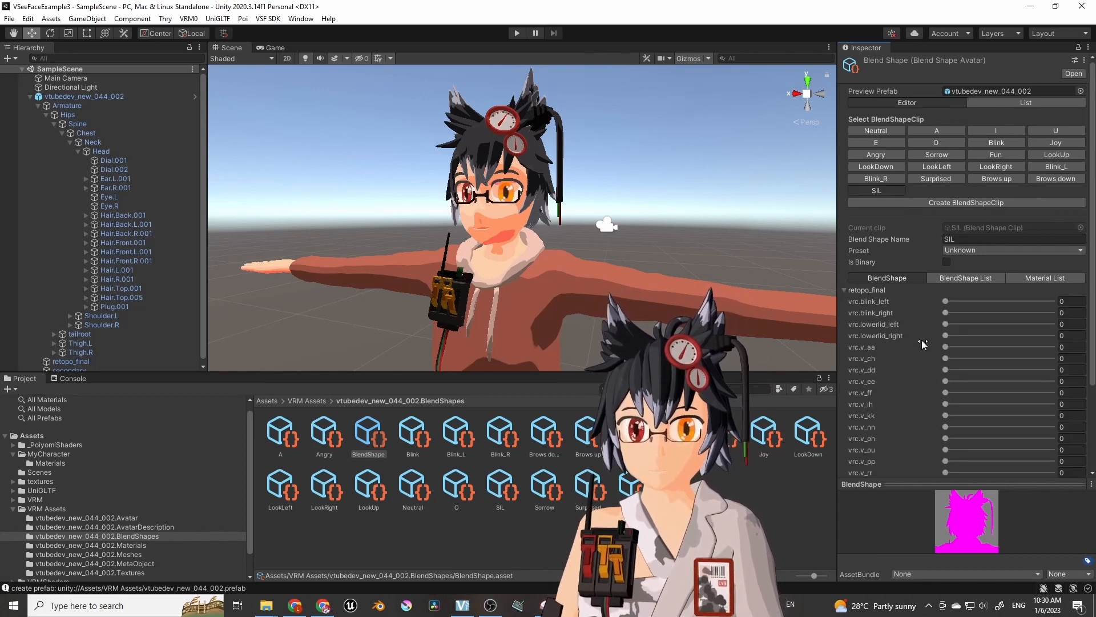
pyautogui.scroll(-5, 937, 372)
pyautogui.moveTo(949, 377); pyautogui.dragTo(1090, 380)
# Create a blend shape clip named CH and set its vrc.v_ch slider to 100.
pyautogui.scroll(5, 943, 343)
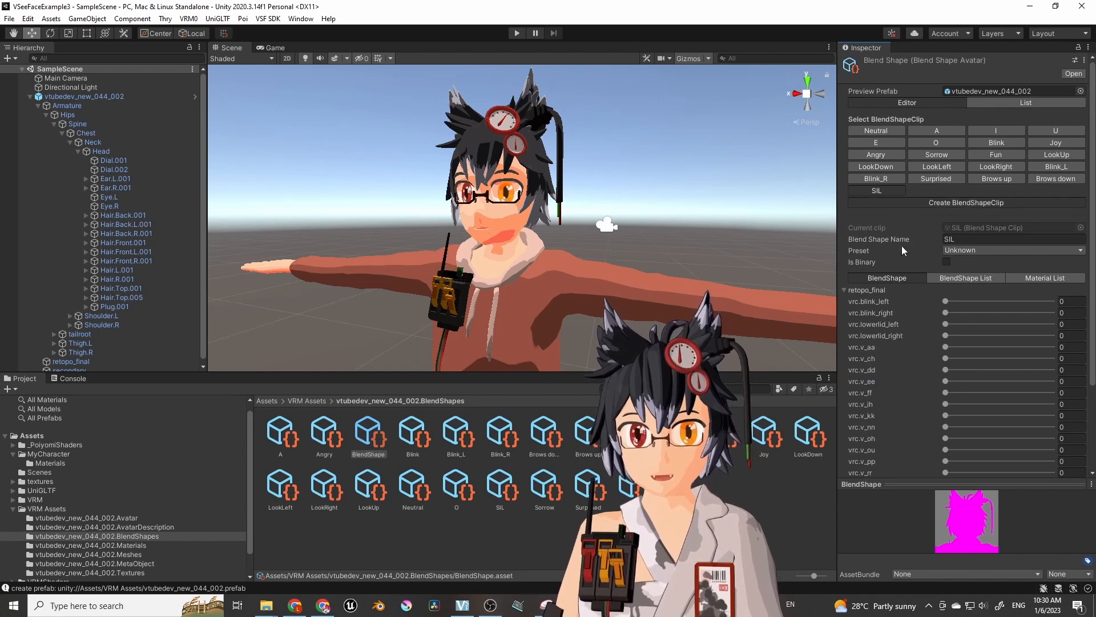
pyautogui.click(936, 202)
pyautogui.write('SIL')
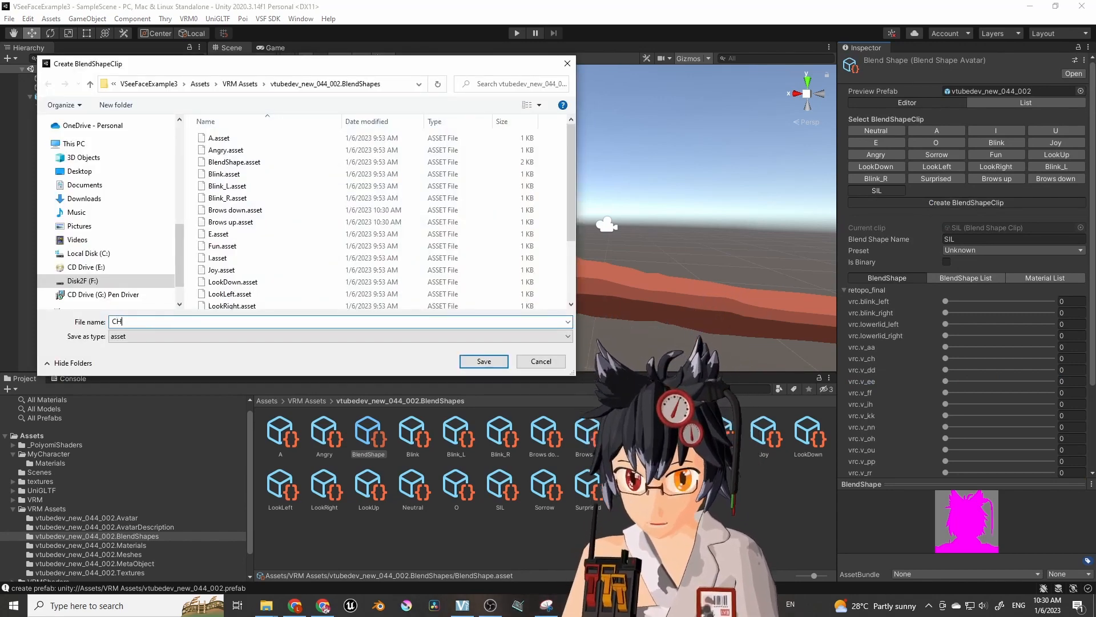
pyautogui.press('Return')
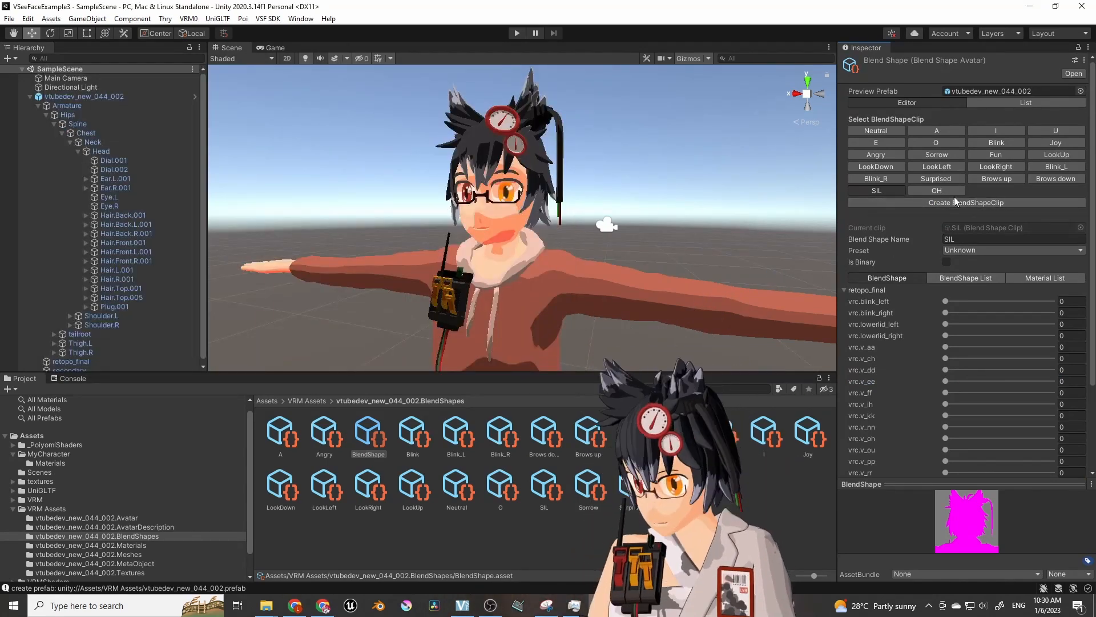
pyautogui.click(949, 191)
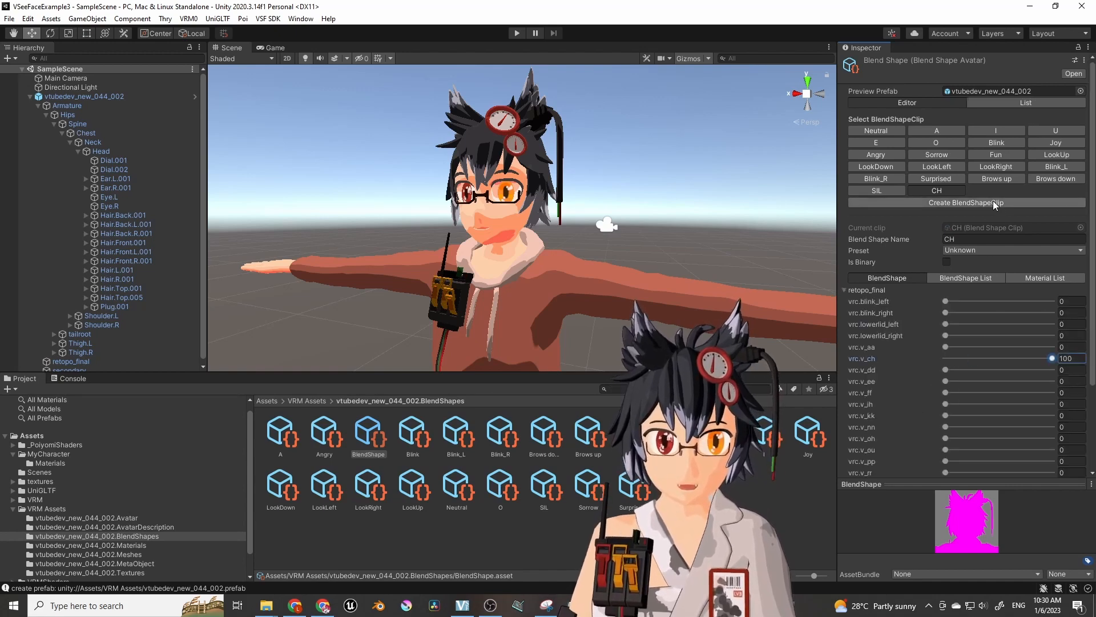
# Create a blend shape clip named DD and set its vrc.v_dd slider to 100.
pyautogui.click(971, 203)
pyautogui.write('DD')
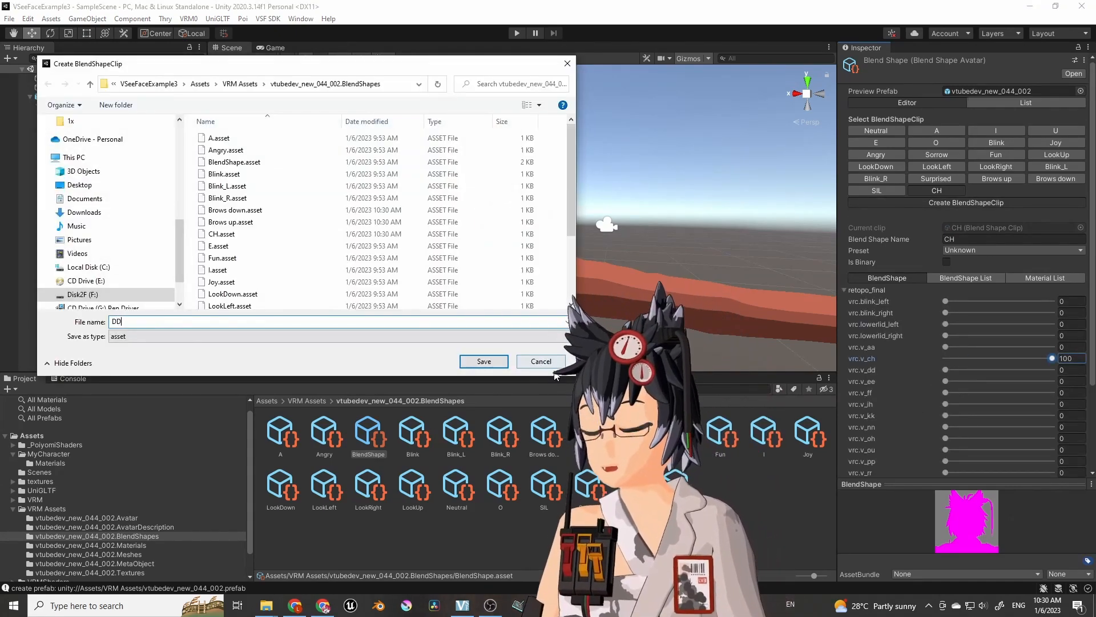
pyautogui.click(484, 362)
pyautogui.click(979, 192)
pyautogui.click(850, 292)
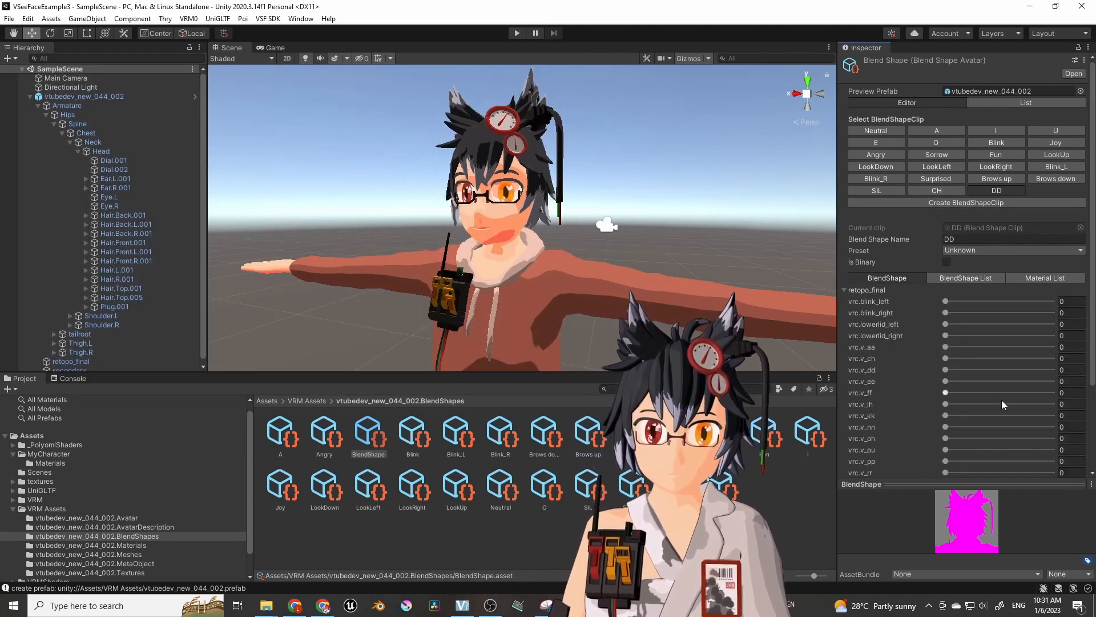
pyautogui.moveTo(951, 370); pyautogui.dragTo(1052, 369)
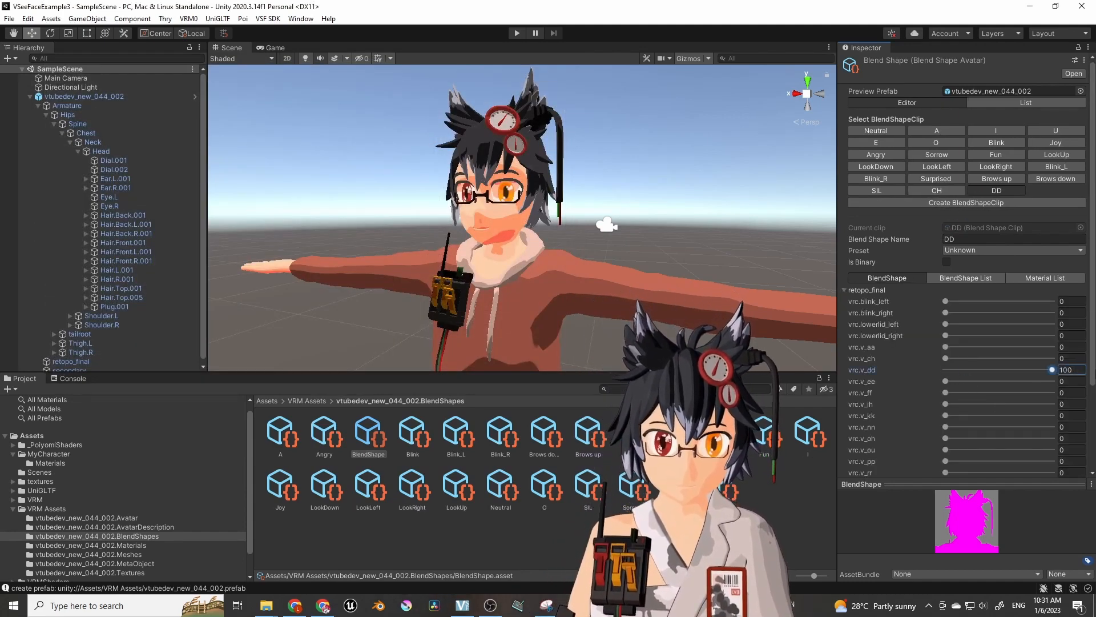
# Create a blend shape clip named FF and set its vrc.v_ff slider to 100.
pyautogui.click(965, 203)
pyautogui.write('FF')
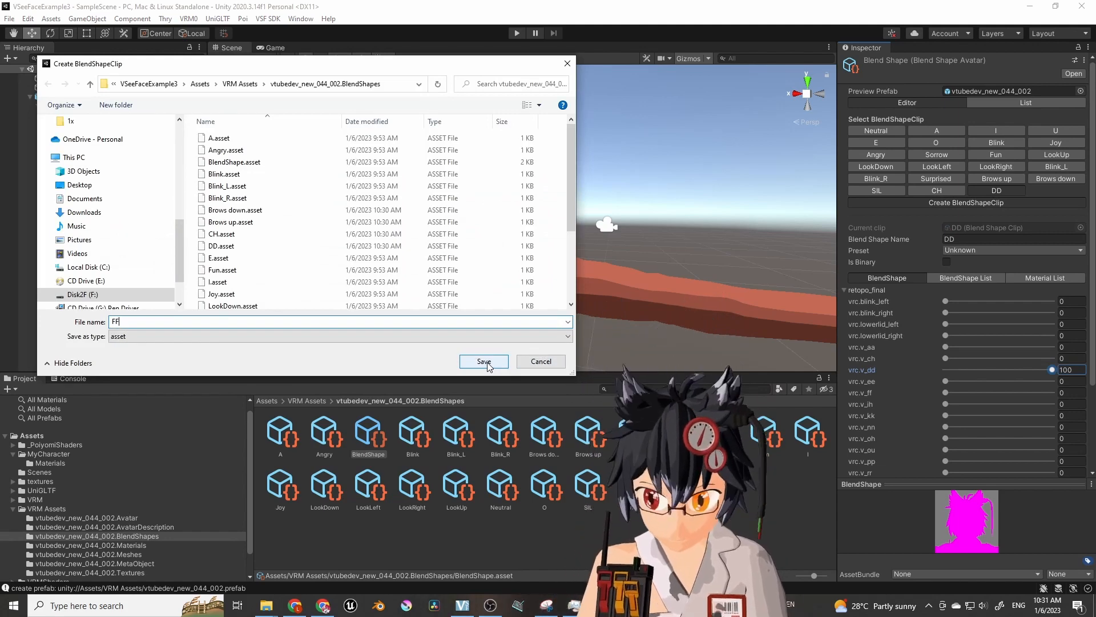
pyautogui.click(484, 361)
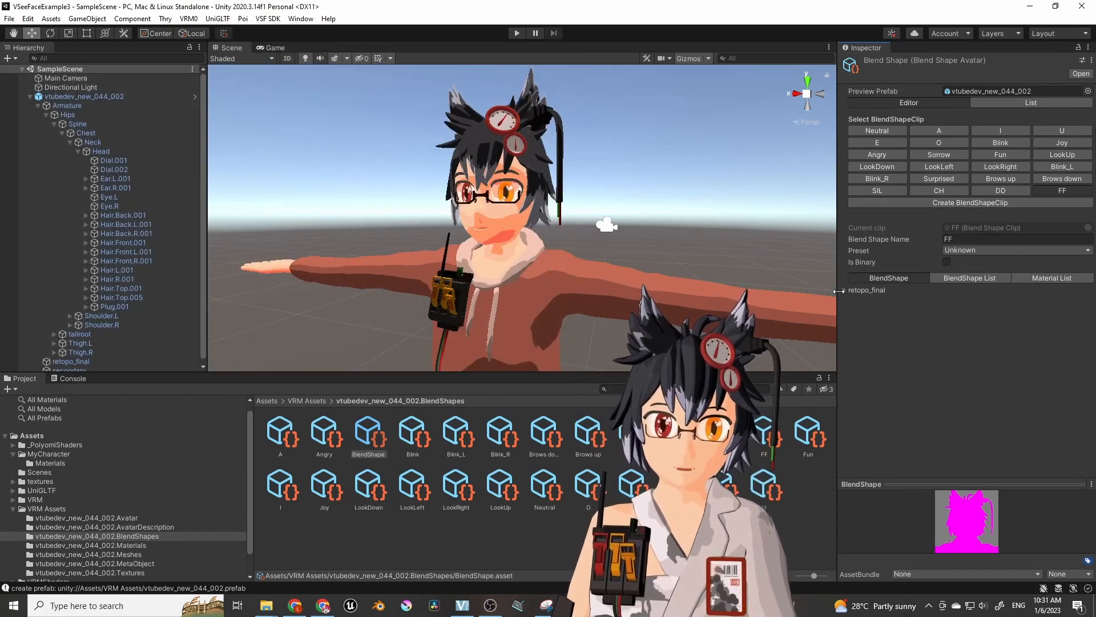
pyautogui.moveTo(946, 392); pyautogui.dragTo(1054, 393)
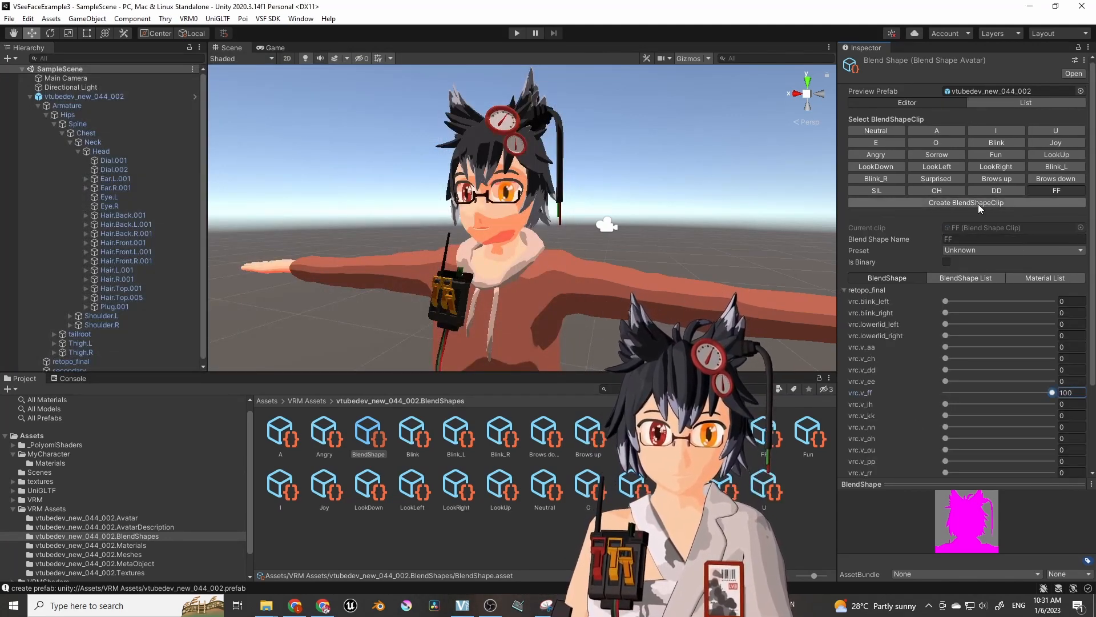
# Create a blend shape clip named KK and set its vrc.v_kk slider to 100.
pyautogui.write('KK')
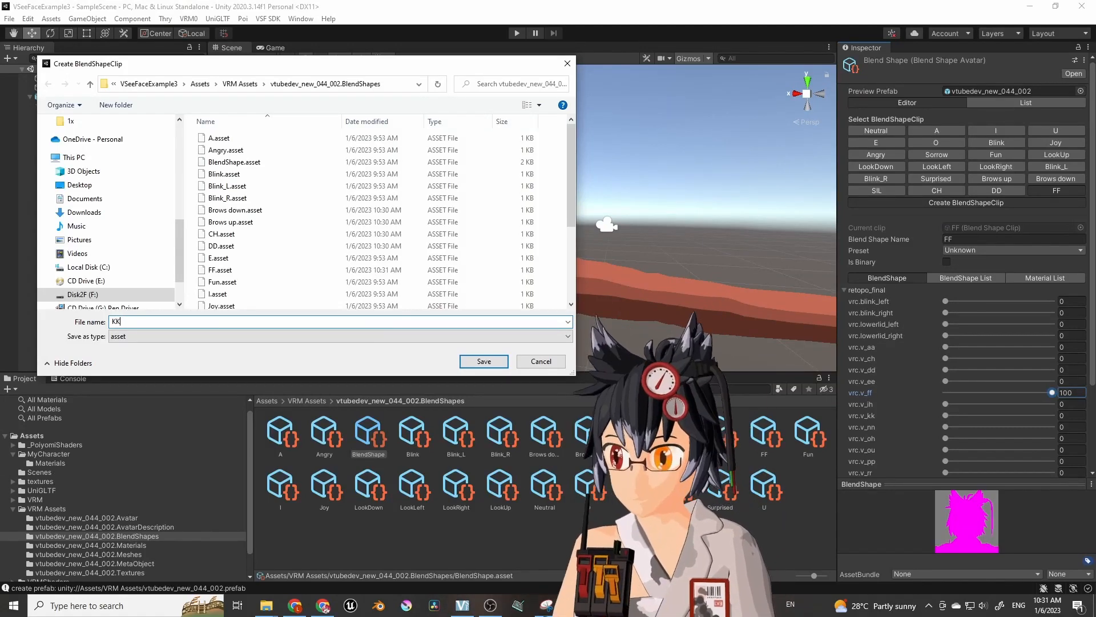
pyautogui.click(484, 362)
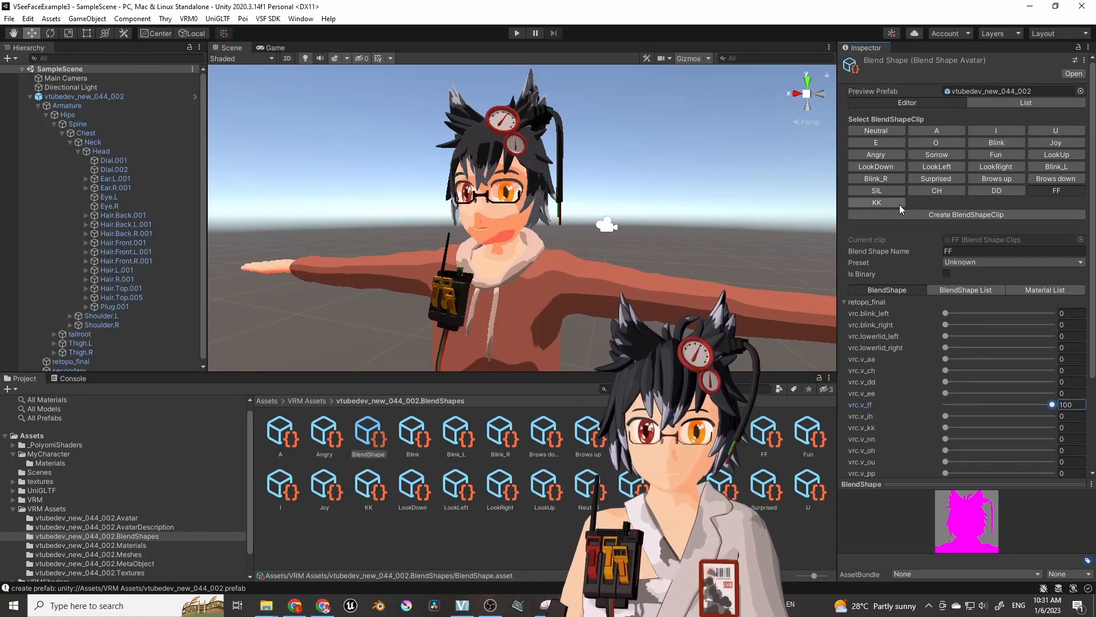
pyautogui.click(845, 303)
pyautogui.click(844, 302)
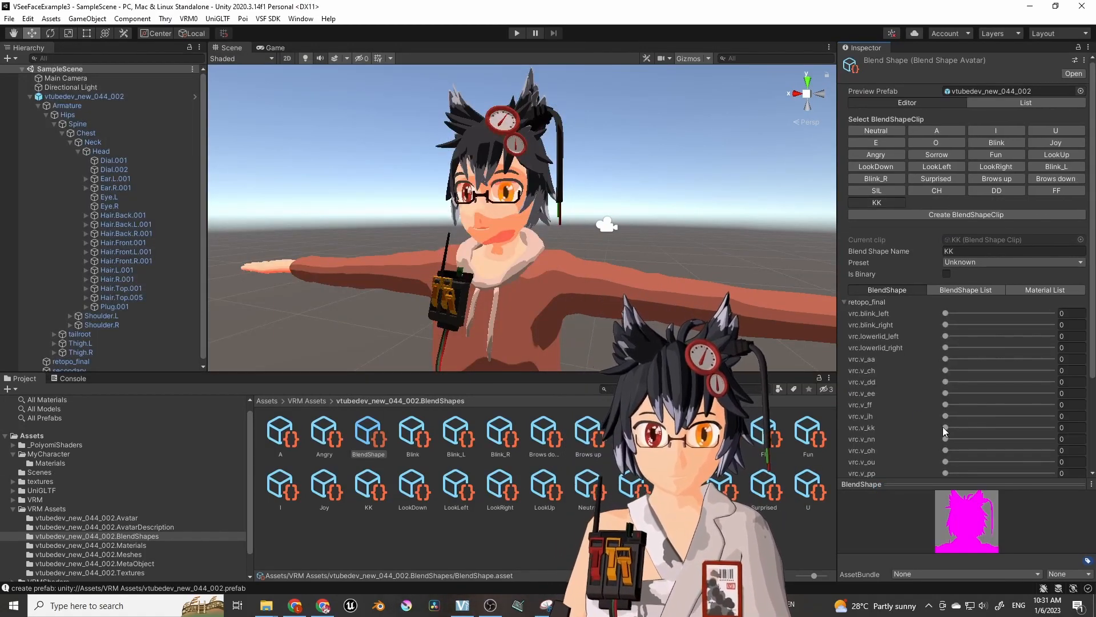
pyautogui.moveTo(946, 427); pyautogui.dragTo(1057, 432)
# Create a blend shape clip named NN and set its vrc.v_nn slider to 100.
pyautogui.click(930, 214)
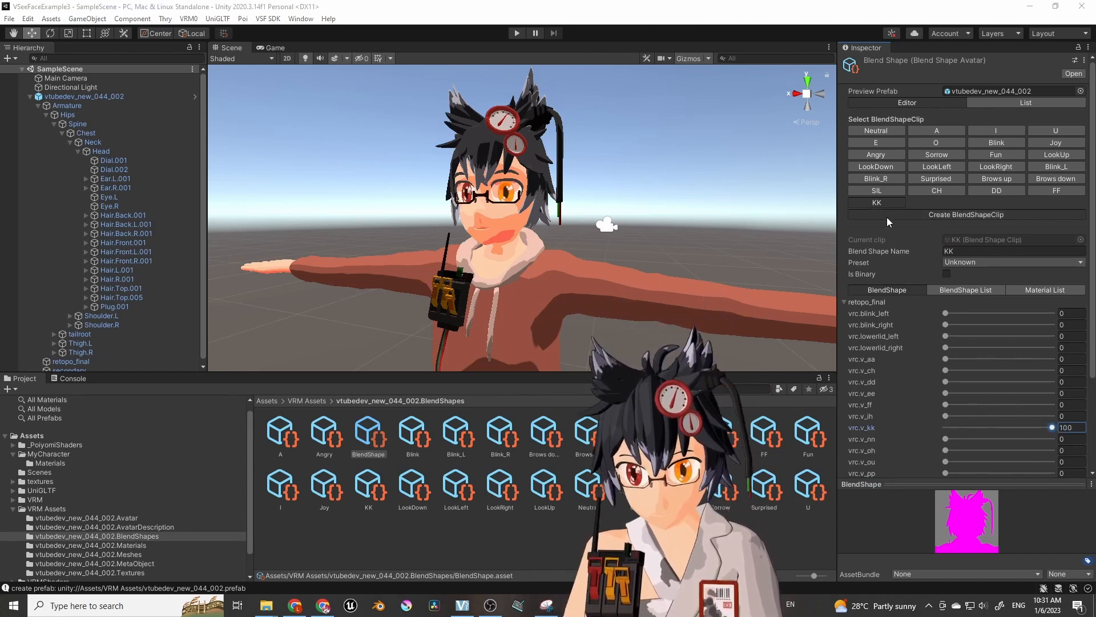
pyautogui.write('NN')
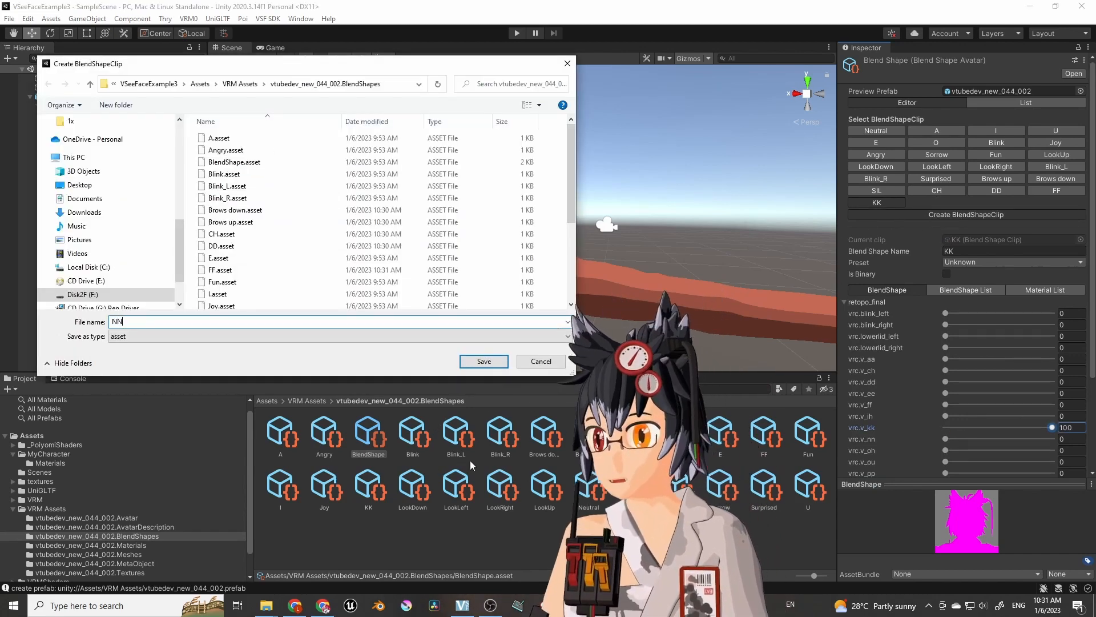
pyautogui.click(484, 361)
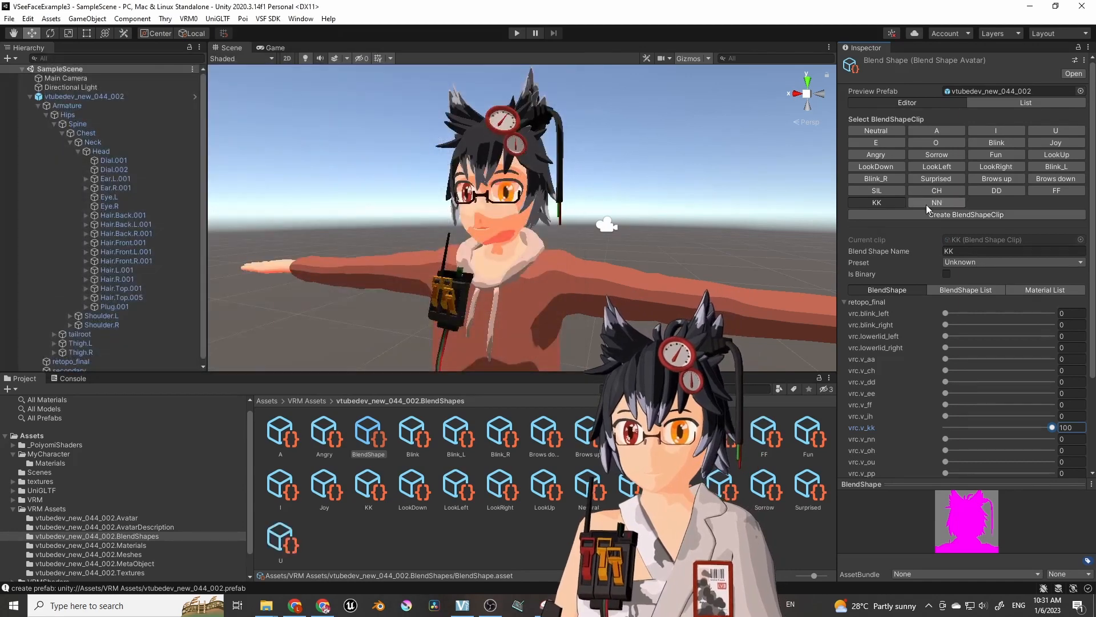
pyautogui.click(844, 301)
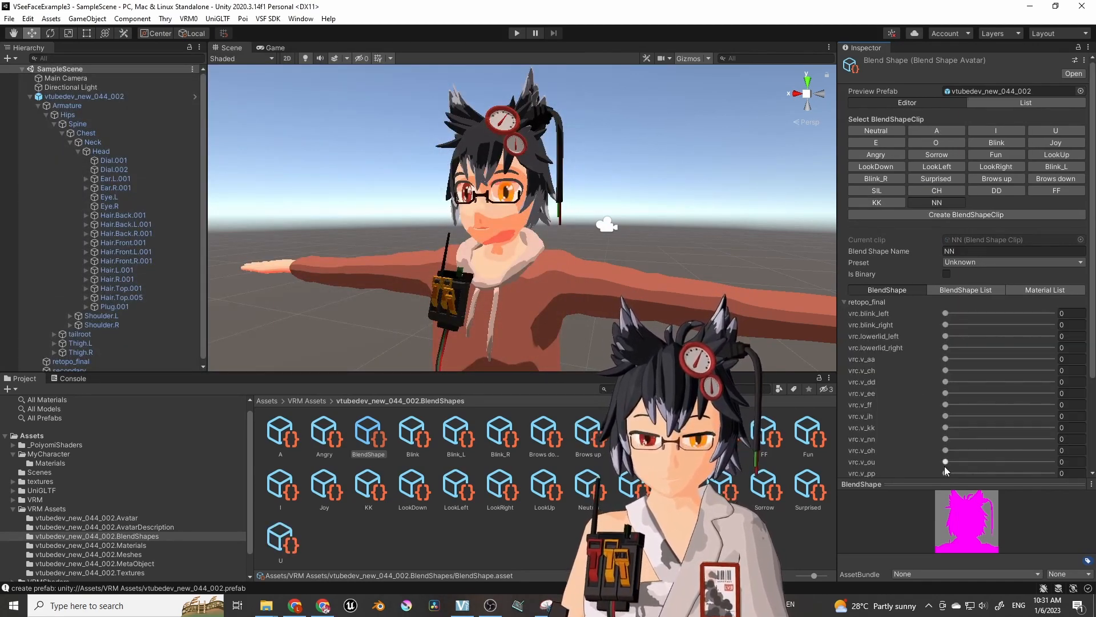
pyautogui.moveTo(946, 439); pyautogui.dragTo(1092, 439)
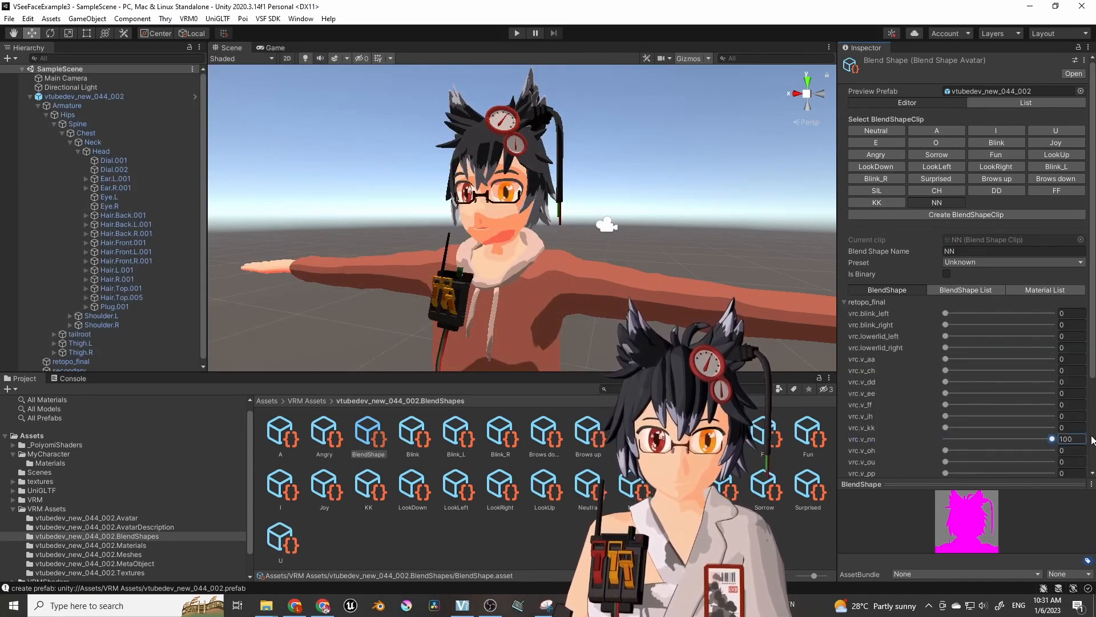
# Create a blend shape clip named PP and set its vrc.v_pp slider to 100.
pyautogui.click(964, 215)
pyautogui.write('PP')
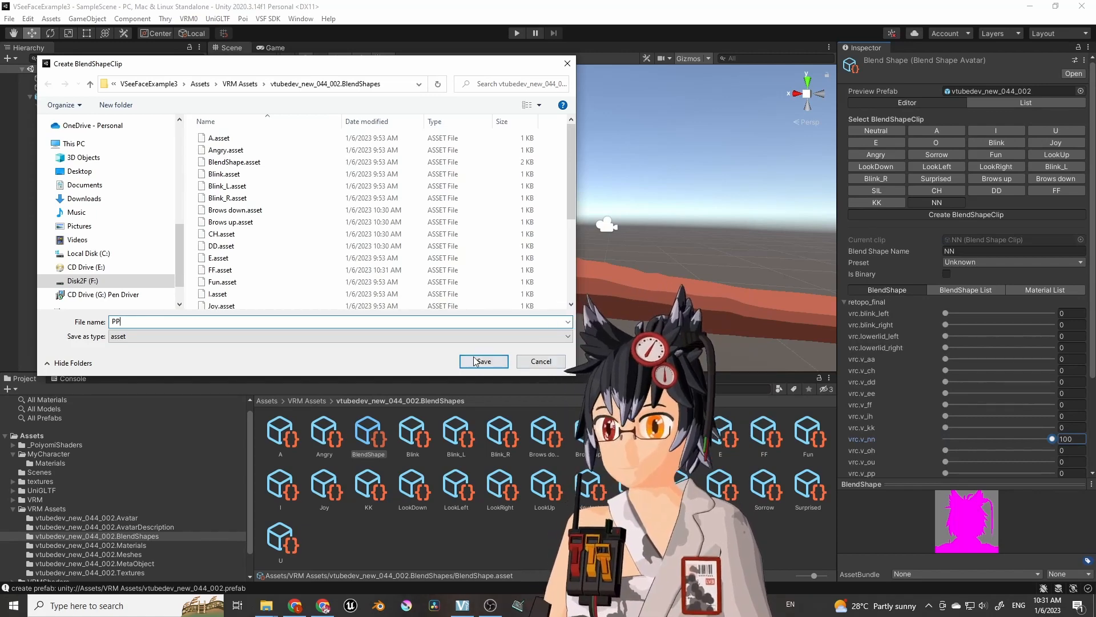
pyautogui.press('Return')
pyautogui.click(981, 203)
pyautogui.click(844, 303)
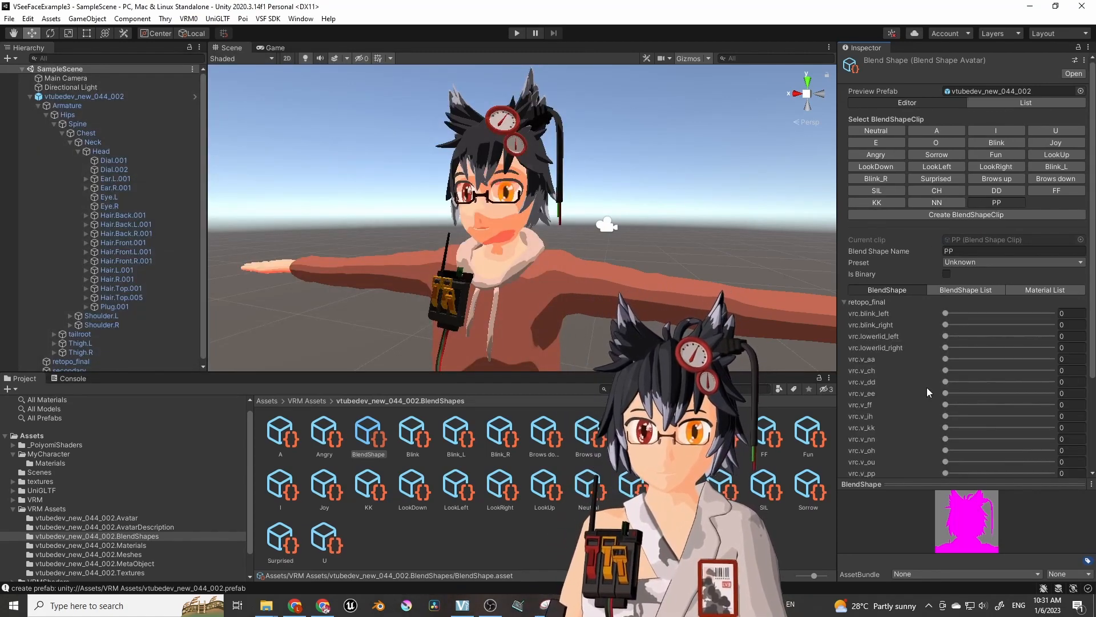
pyautogui.moveTo(946, 474); pyautogui.dragTo(1054, 473)
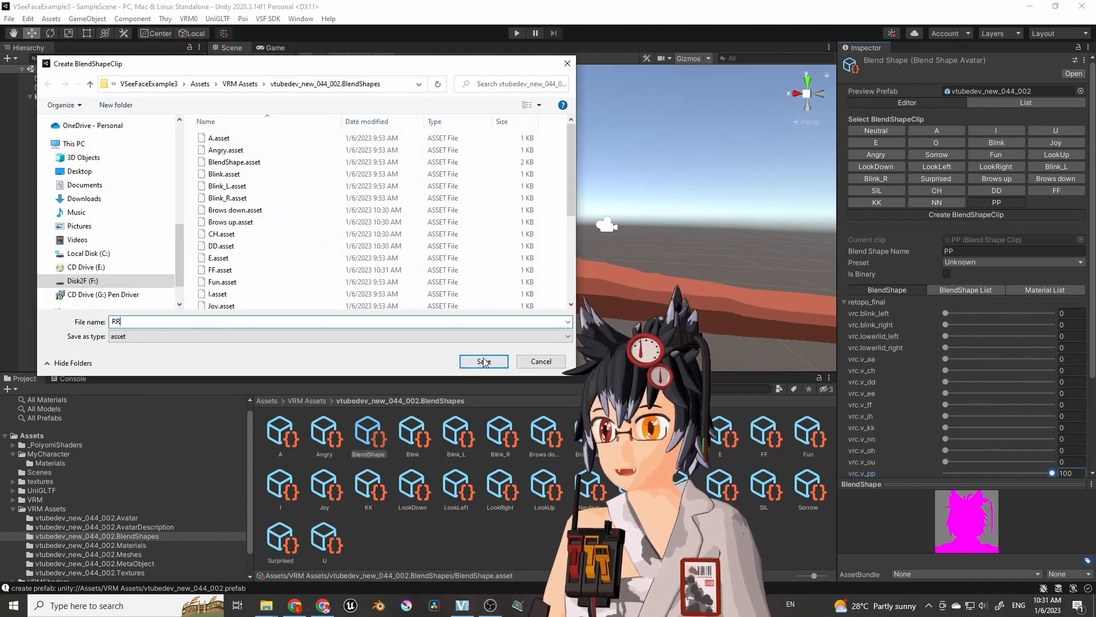
# Save a new blend shape clip named RR and set its vrc.v_rr slider to 100.
pyautogui.press('Return')
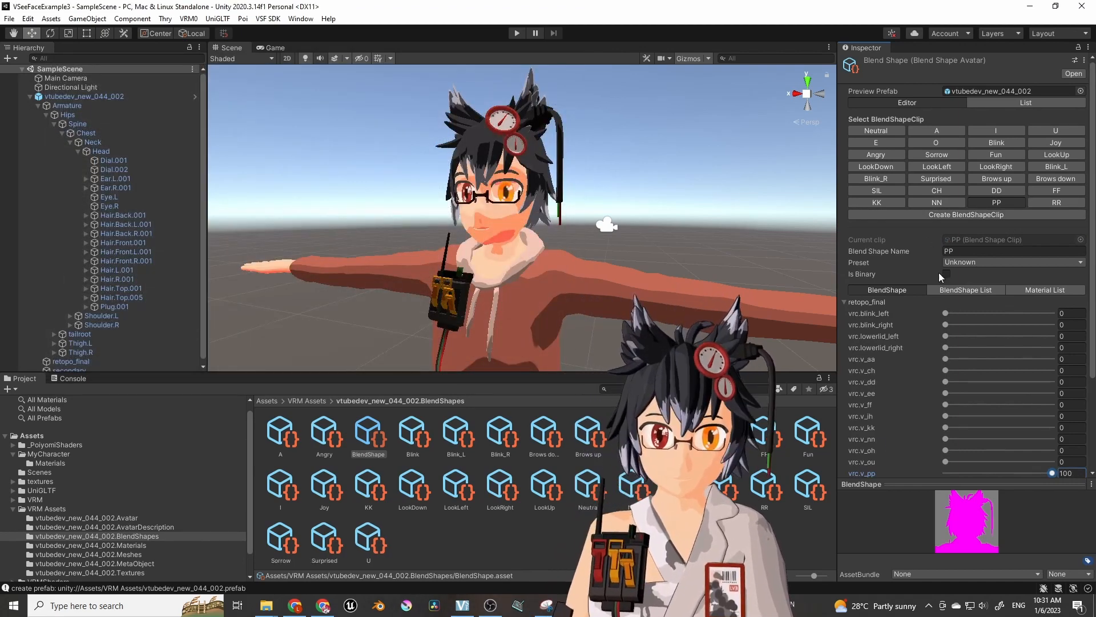
pyautogui.click(1051, 201)
pyautogui.scroll(-3, 919, 394)
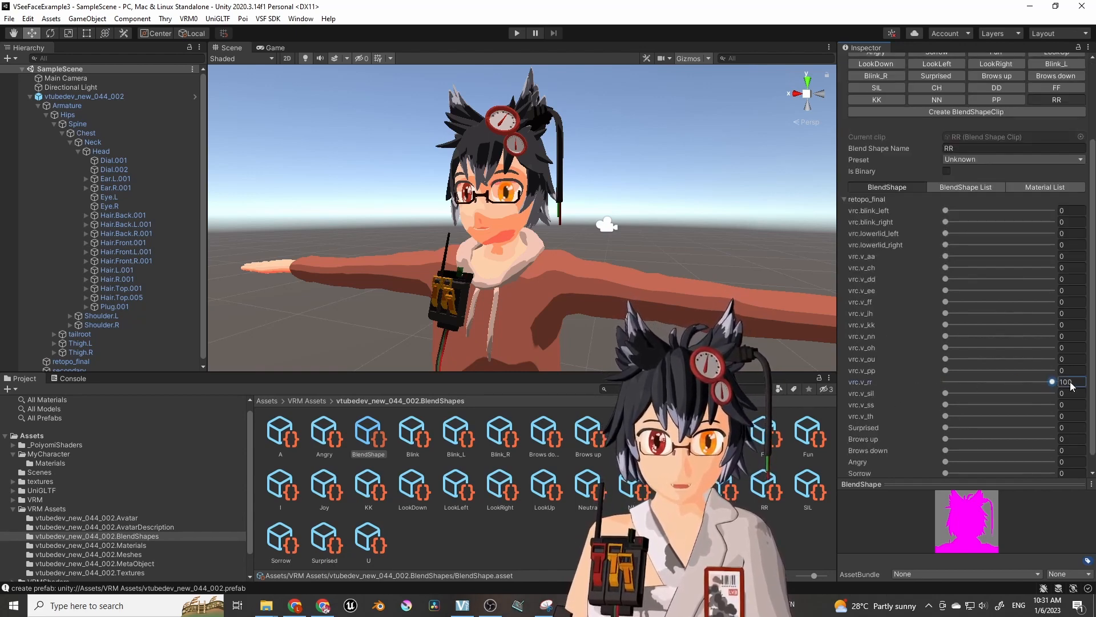
# Create a blend shape clip named SS and set its vrc.v_ss slider to 100.
pyautogui.scroll(3, 968, 228)
pyautogui.click(967, 214)
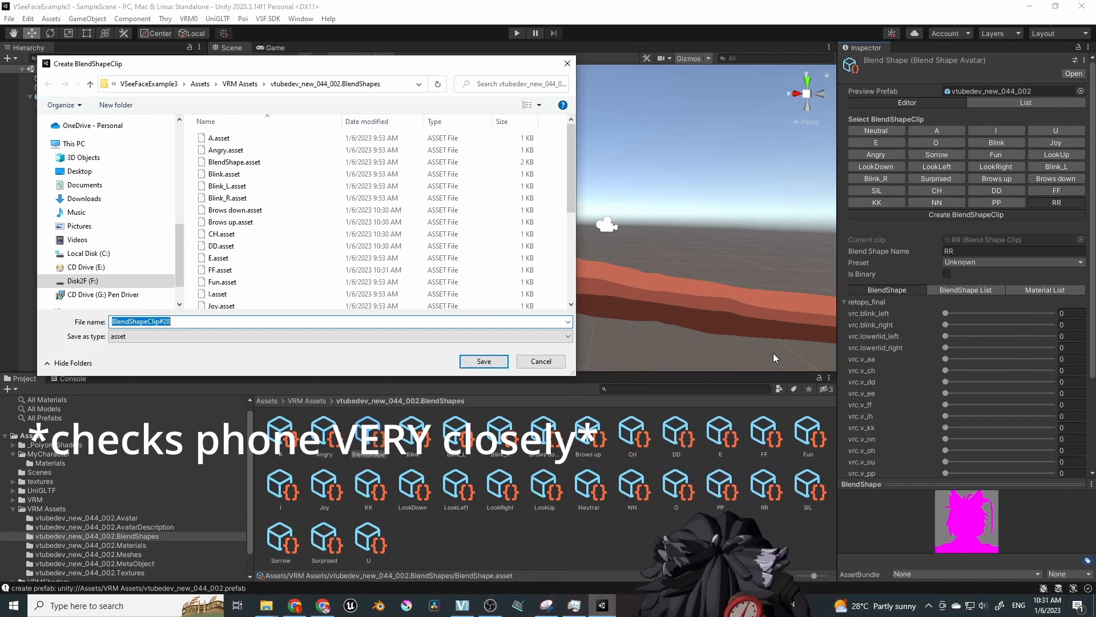
pyautogui.write('SS')
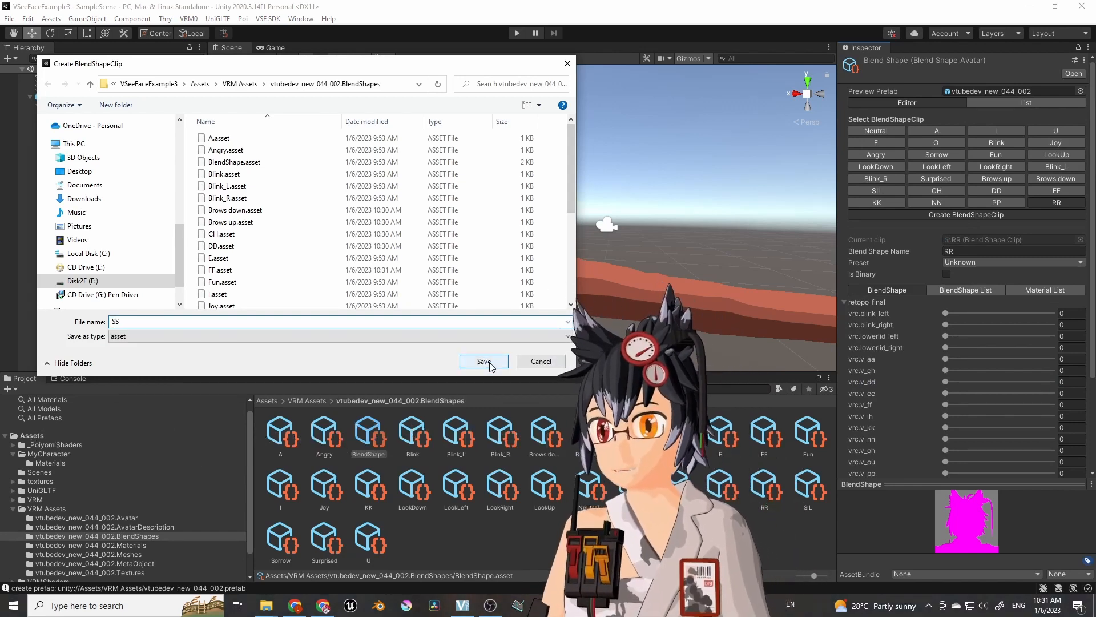
pyautogui.click(484, 361)
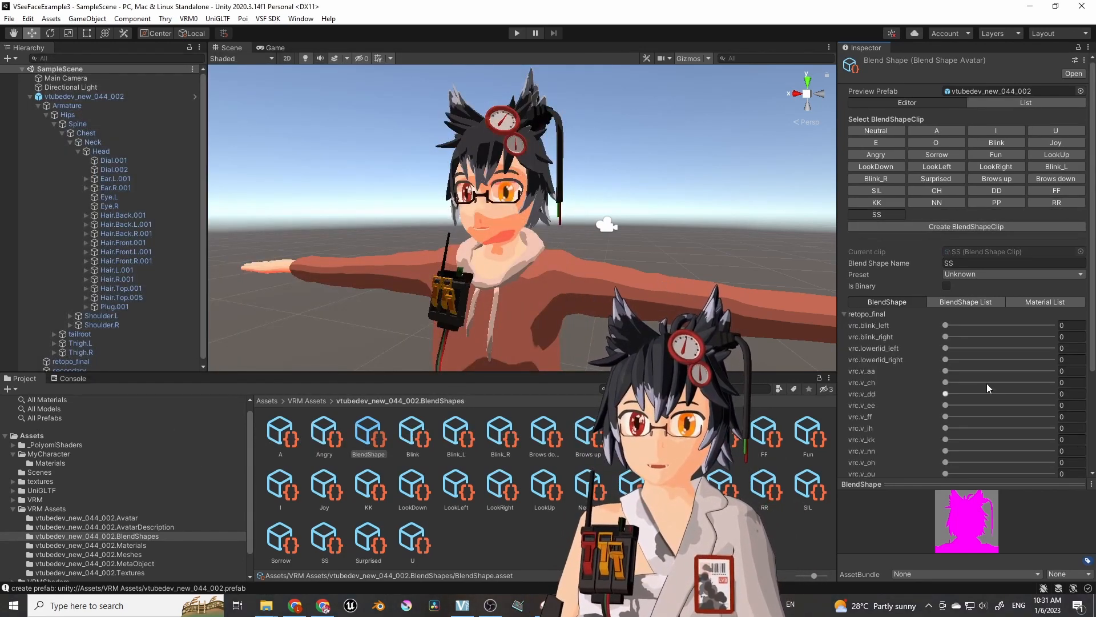
pyautogui.scroll(-3, 987, 383)
pyautogui.moveTo(953, 419); pyautogui.dragTo(1054, 418)
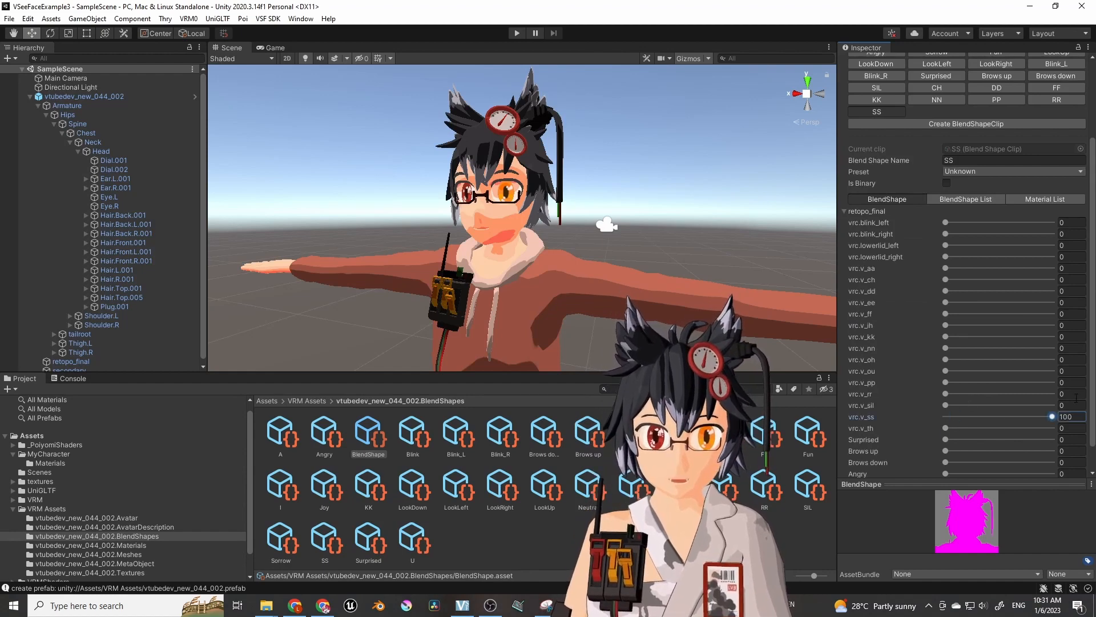
# Save a new blend shape clip named TH and make it the current clip.
pyautogui.click(898, 125)
pyautogui.write('TH')
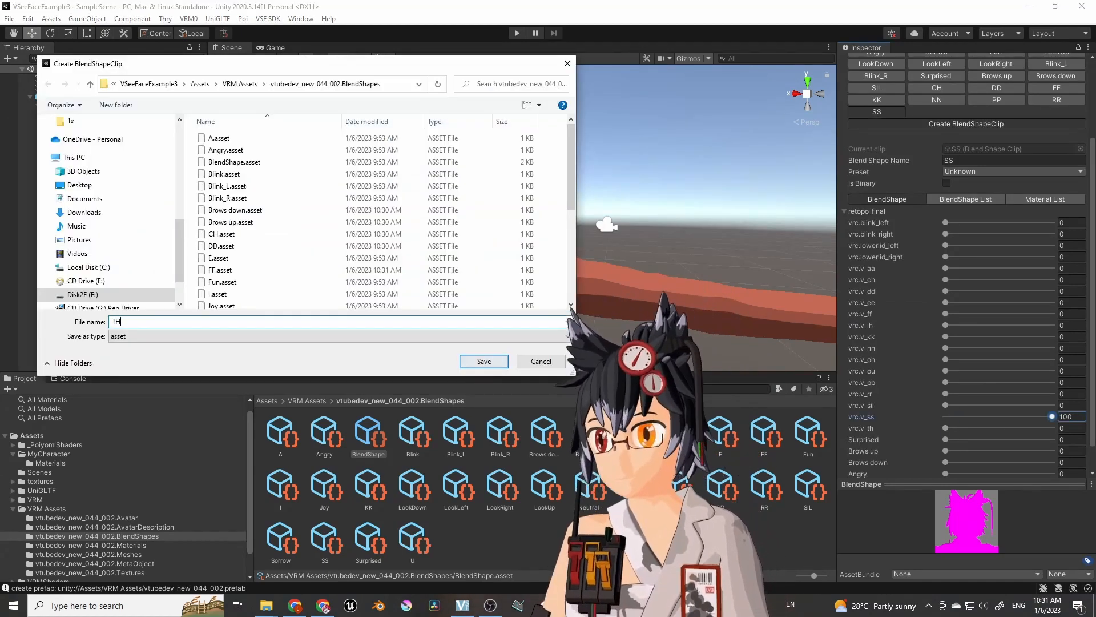
pyautogui.click(484, 362)
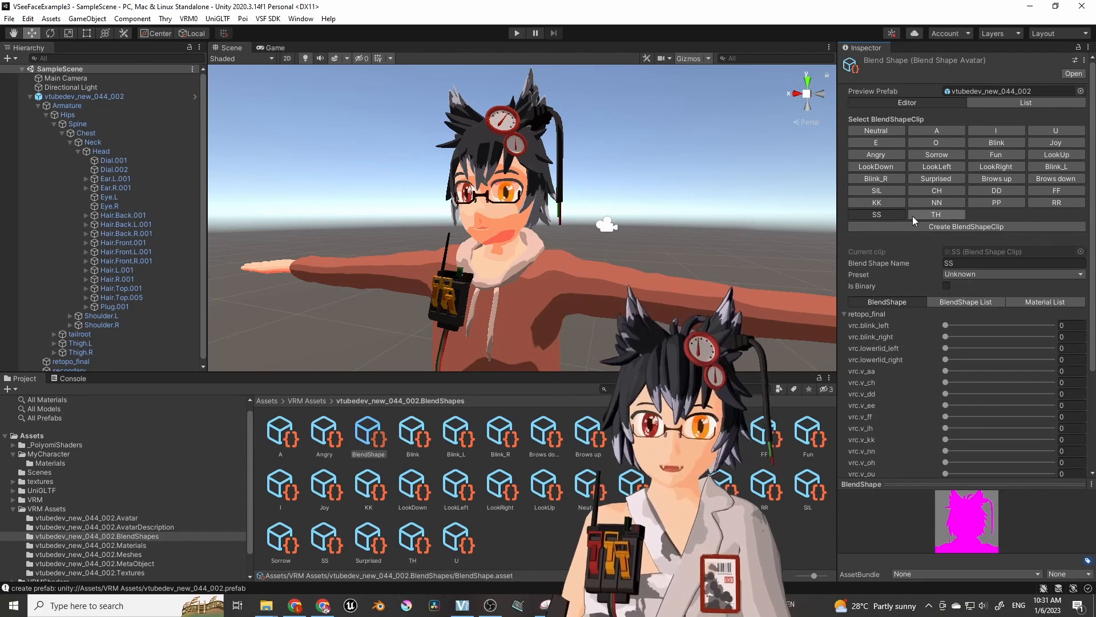
pyautogui.click(937, 215)
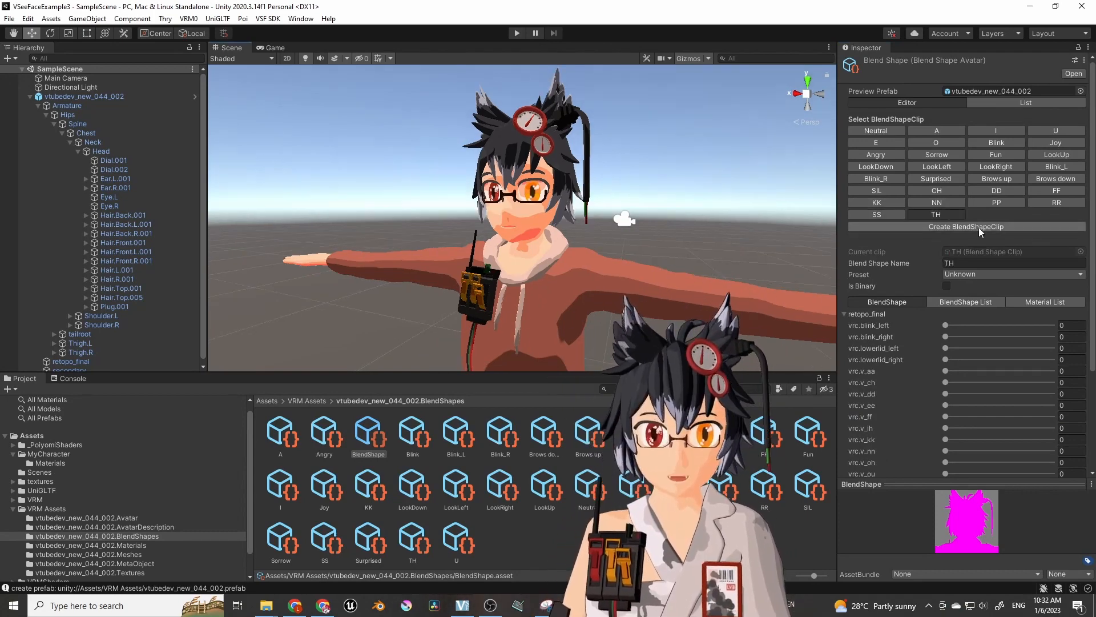
# Create a blend shape clip named Glasses Off and set its Glasses off slider to 100.
pyautogui.click(975, 228)
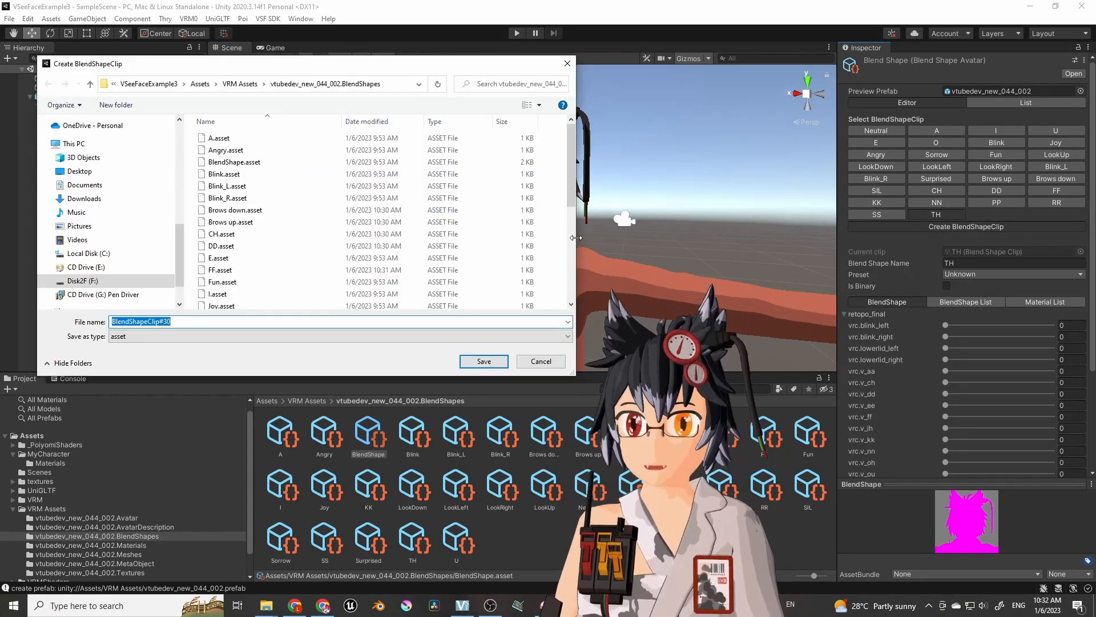
pyautogui.moveTo(285, 63); pyautogui.dragTo(297, 174)
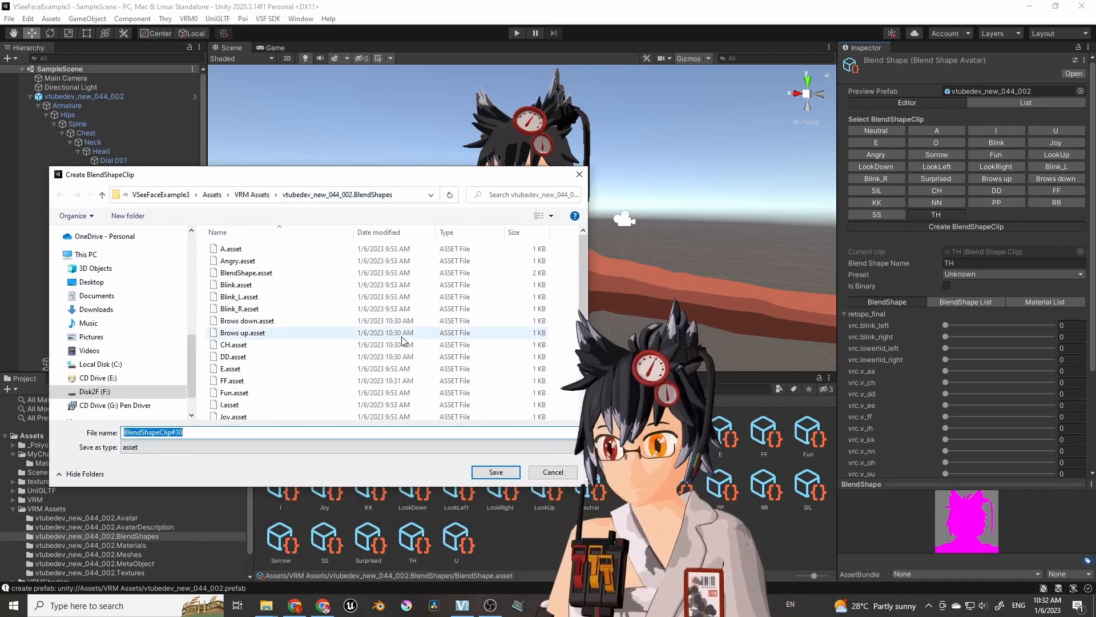
pyautogui.write('Glas')
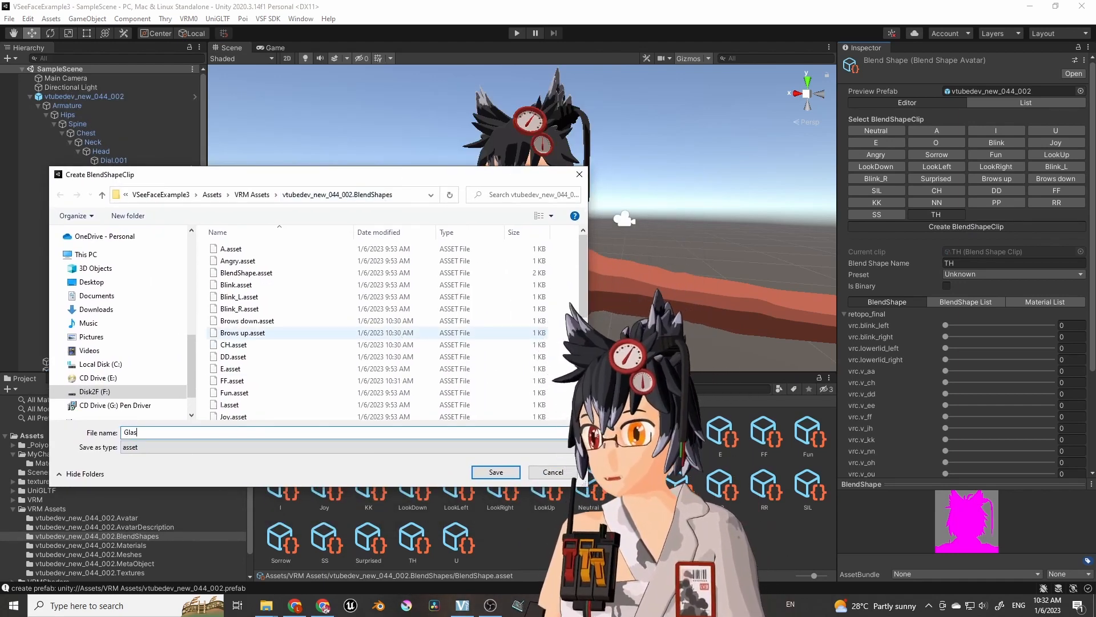
pyautogui.write('ses Off')
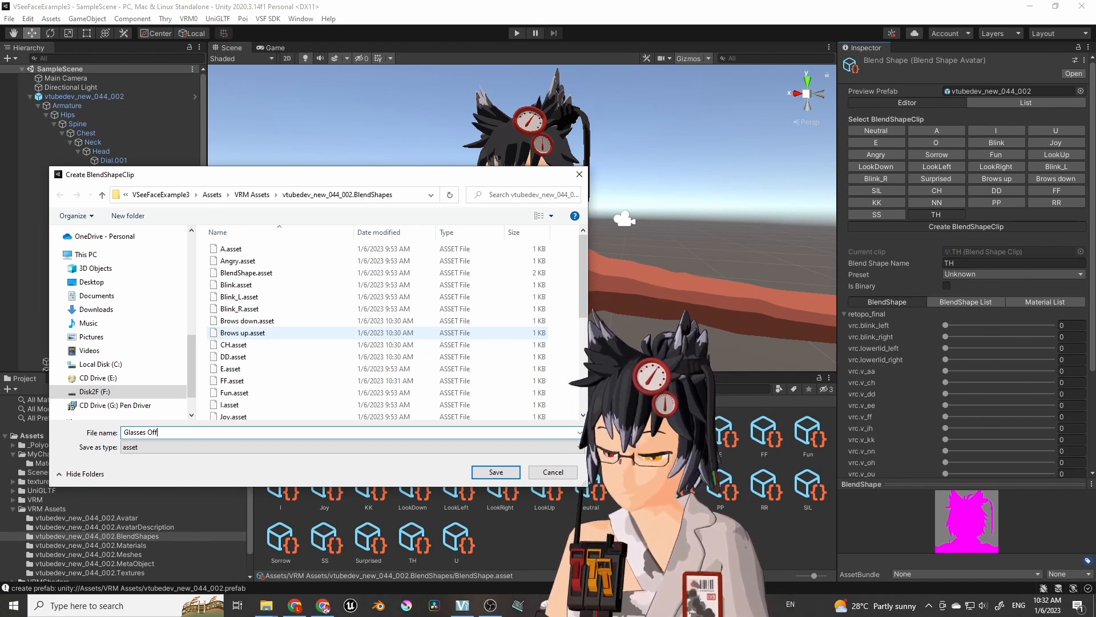
pyautogui.press('Return')
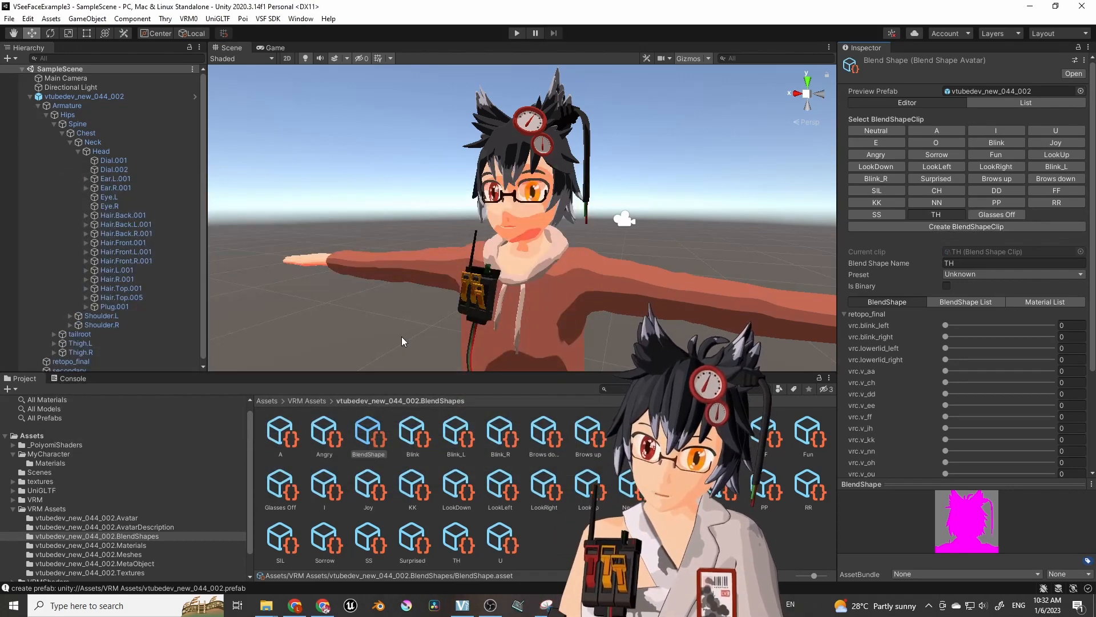
pyautogui.click(996, 215)
pyautogui.scroll(-4, 969, 325)
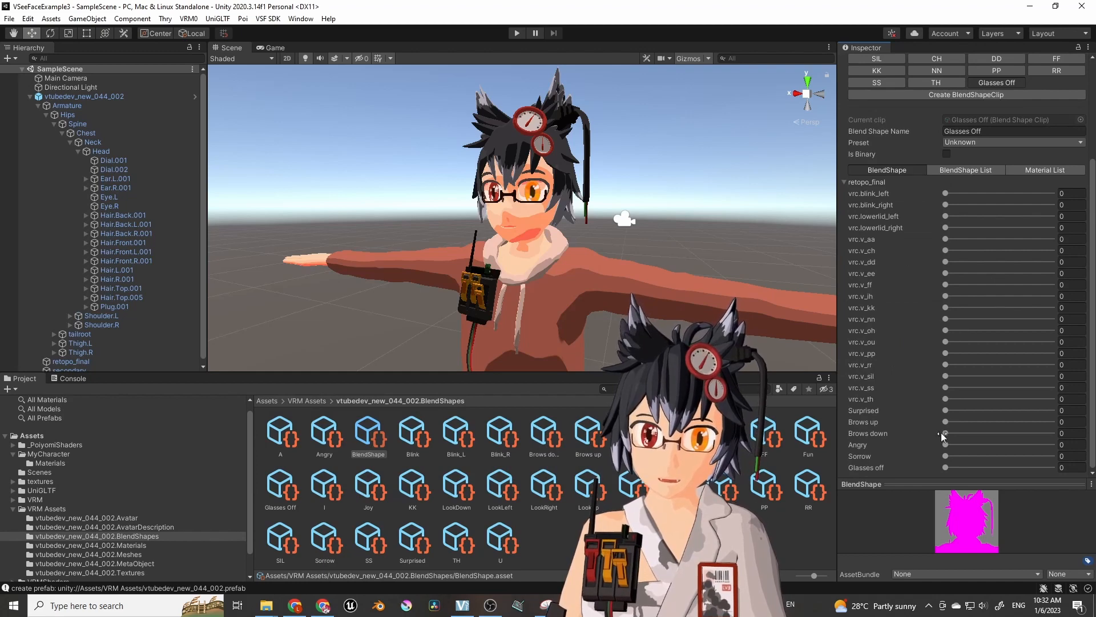
pyautogui.moveTo(950, 467); pyautogui.dragTo(1053, 467)
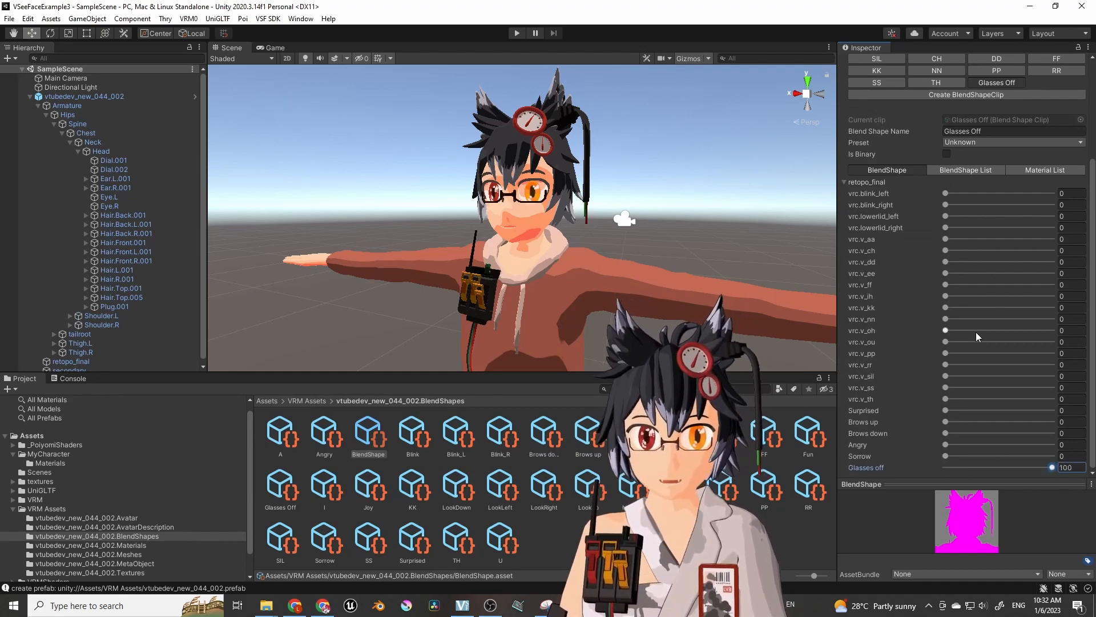
pyautogui.scroll(4, 975, 331)
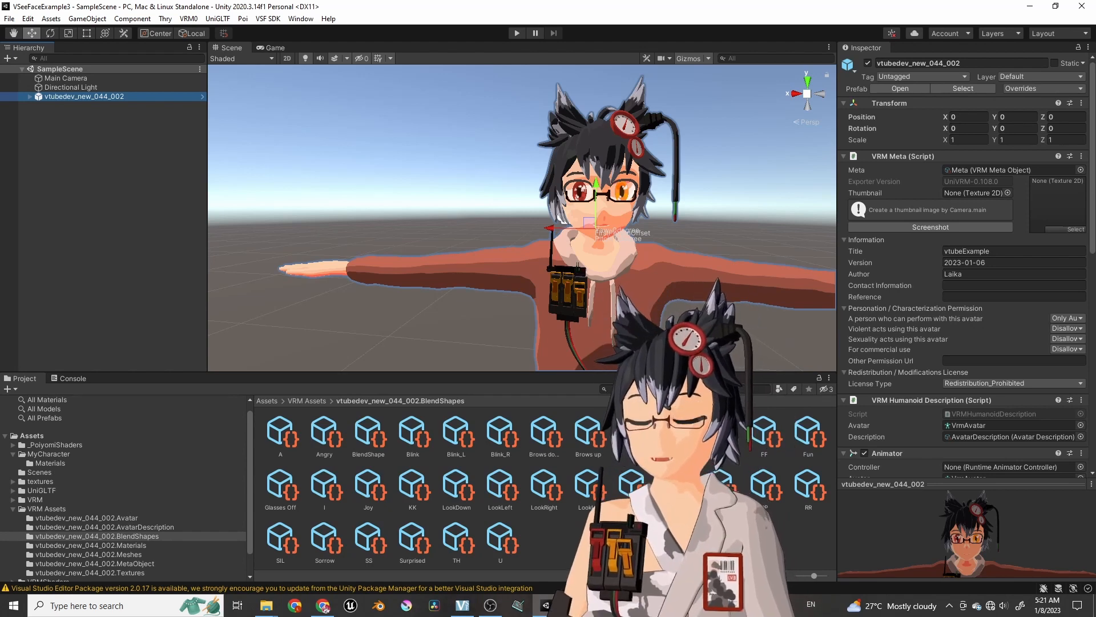
# Expand the avatar's armature through Hips, Spine, Chest and Neck to list the bones under Head.
pyautogui.click(30, 97)
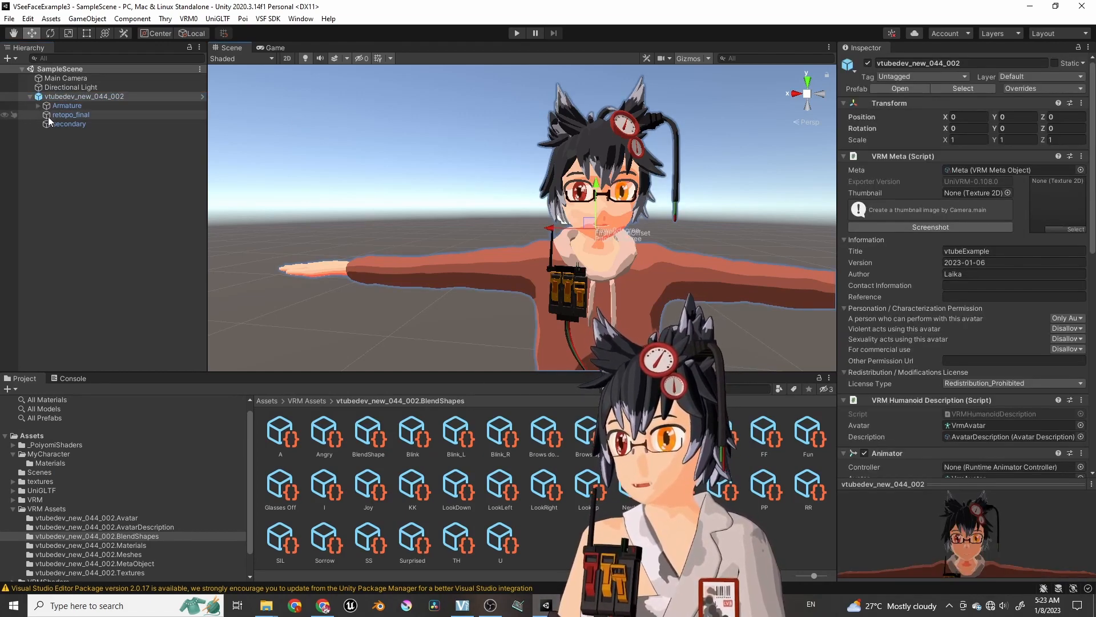
pyautogui.click(38, 106)
pyautogui.click(67, 106)
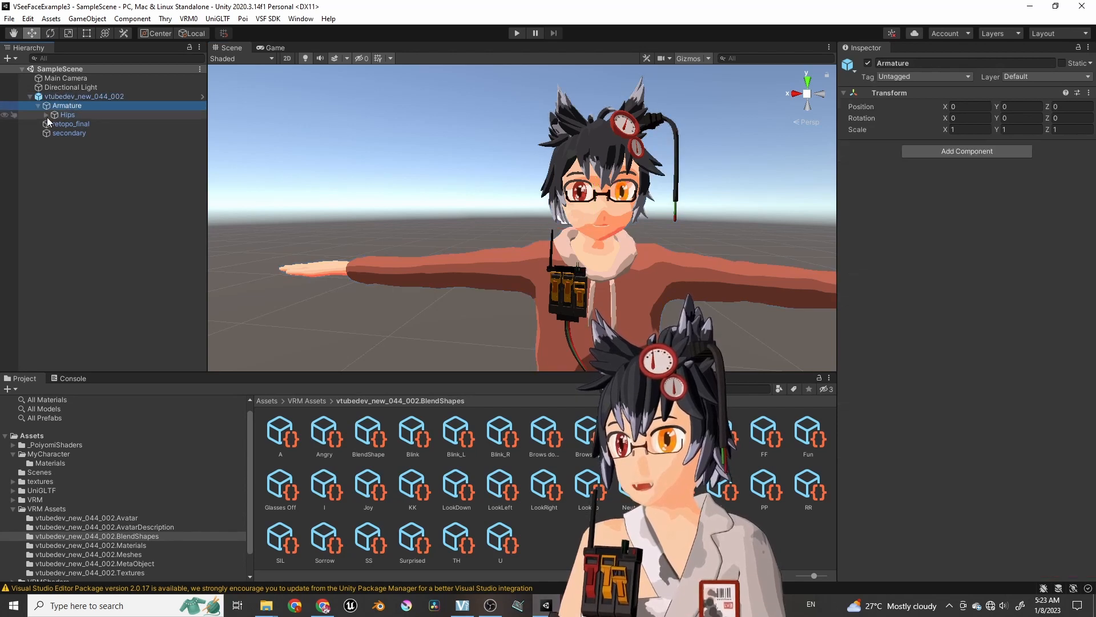
pyautogui.click(46, 115)
pyautogui.click(73, 114)
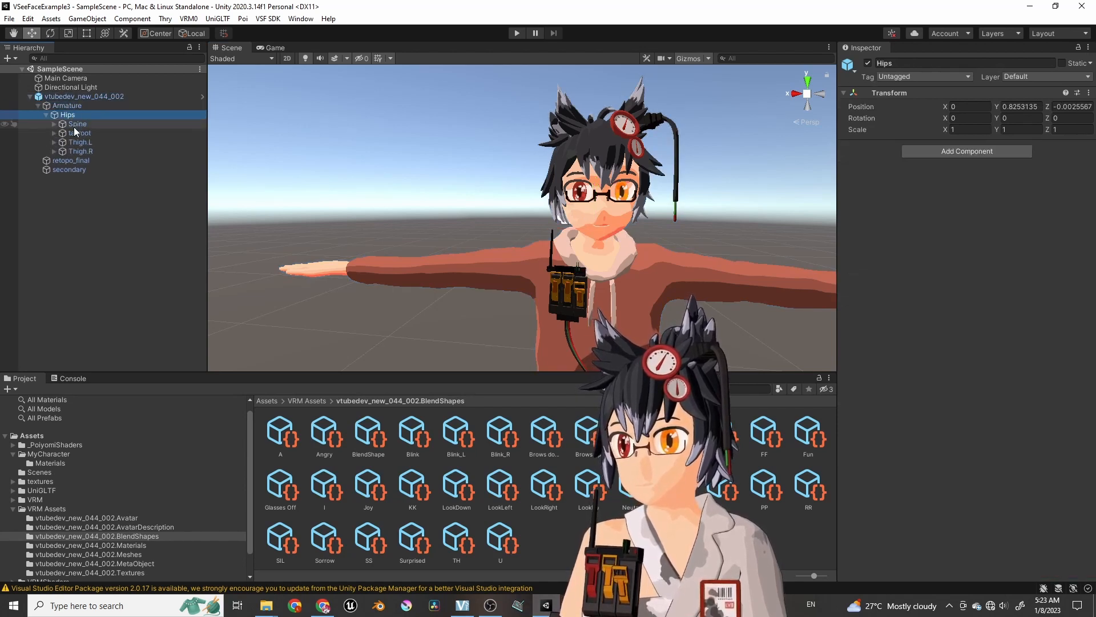
pyautogui.click(74, 125)
pyautogui.click(55, 125)
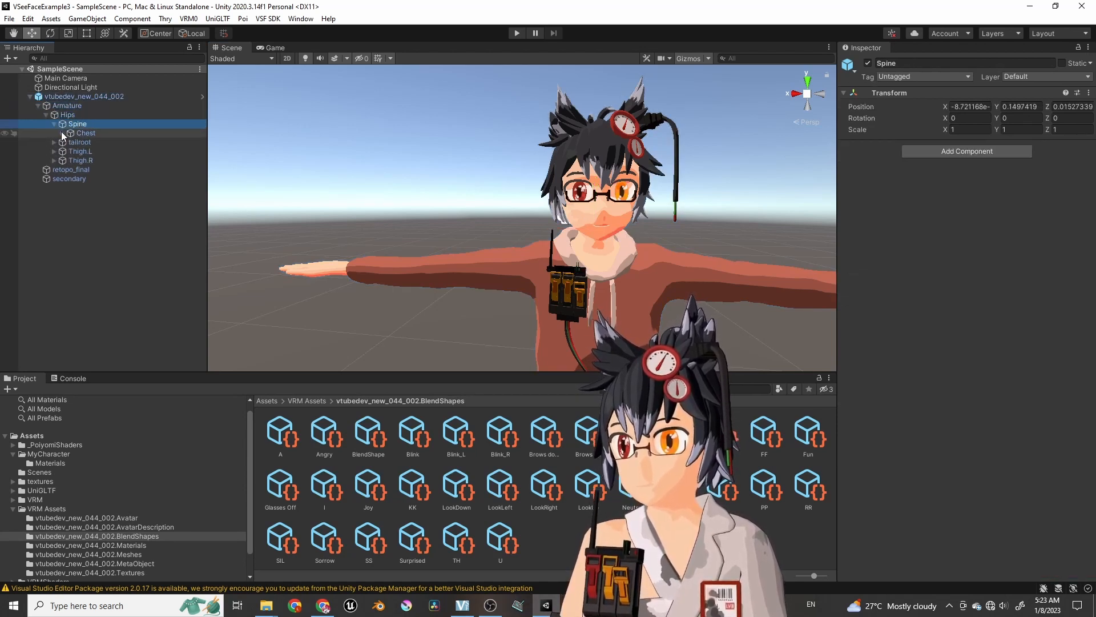
pyautogui.click(63, 133)
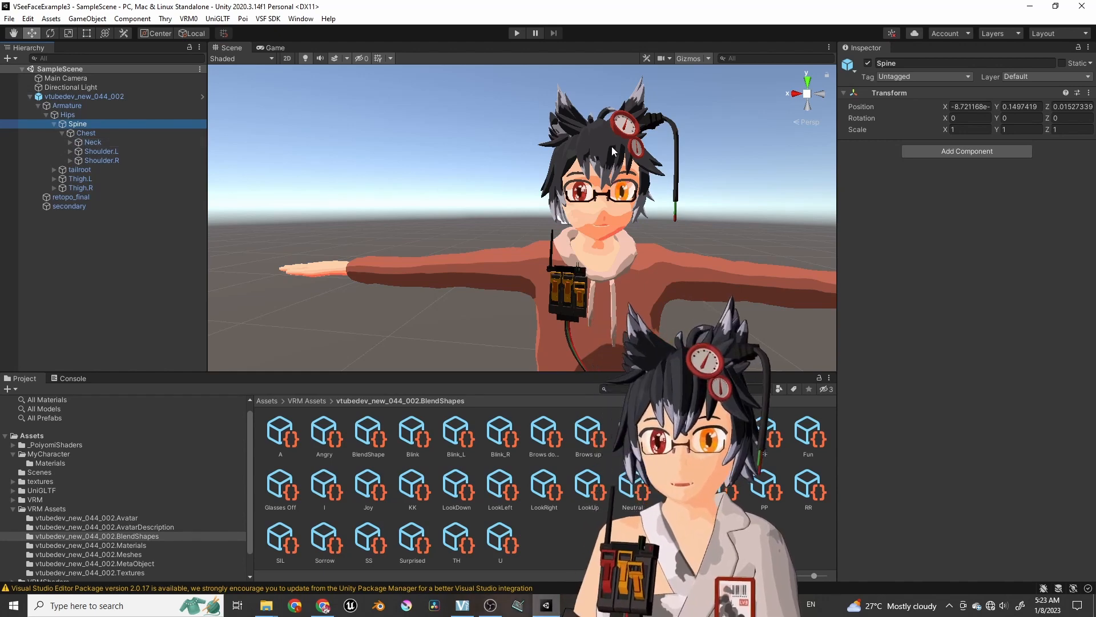
pyautogui.moveTo(677, 123); pyautogui.dragTo(627, 214, button='right')
pyautogui.press('w')
pyautogui.press('e')
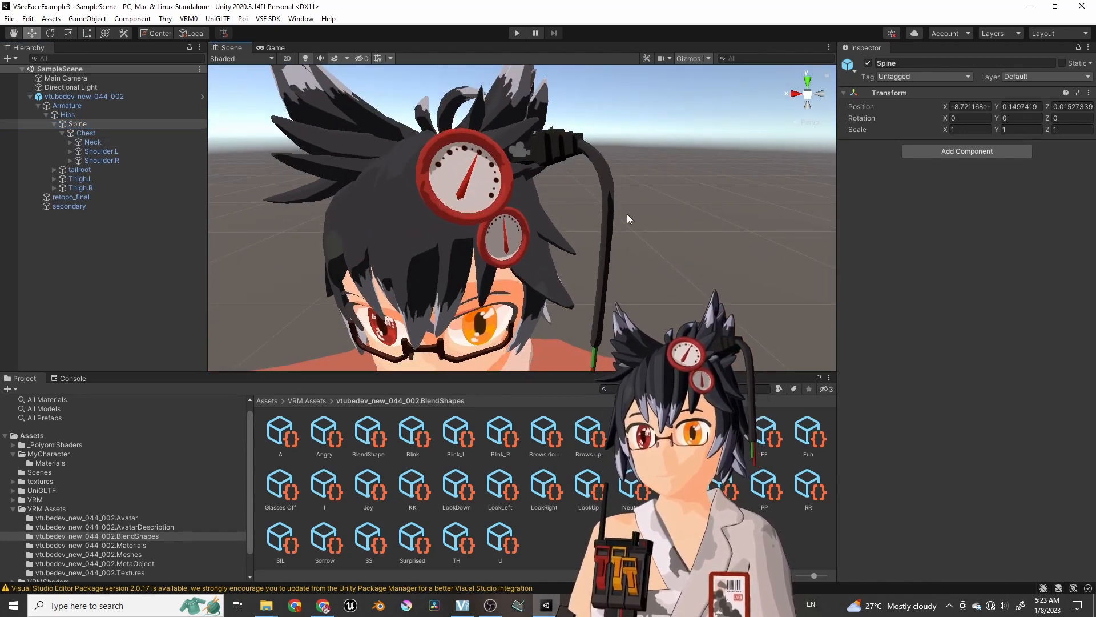
pyautogui.click(70, 142)
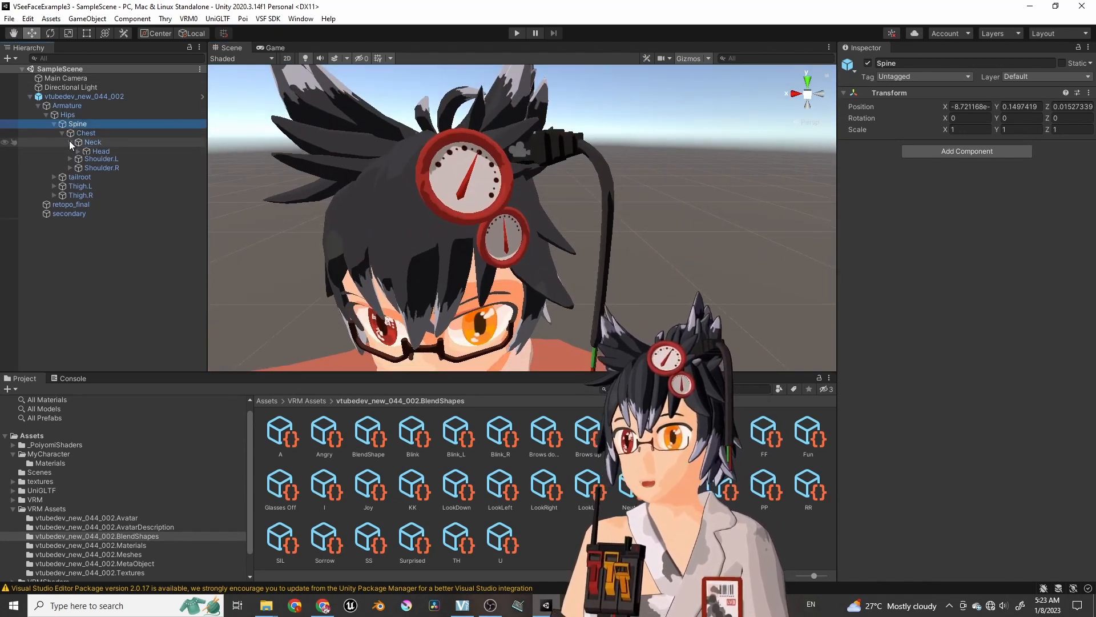
pyautogui.click(78, 152)
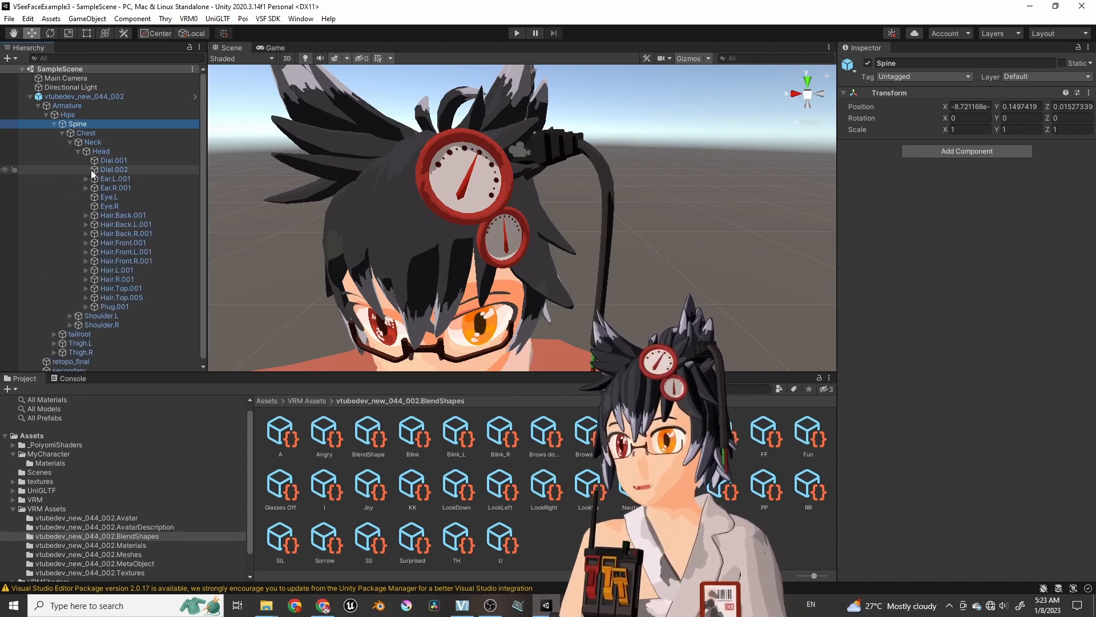
# Select the Plug.001 bone under Head and expand its whole chain down to Plug.006.
pyautogui.click(98, 306)
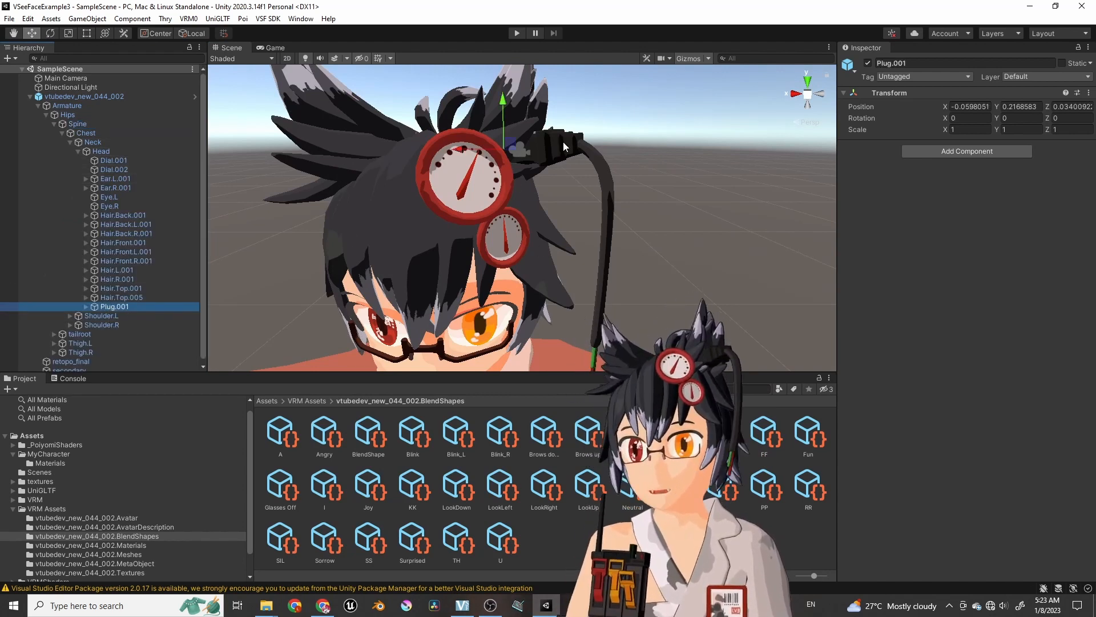
pyautogui.click(86, 306)
pyautogui.click(94, 316)
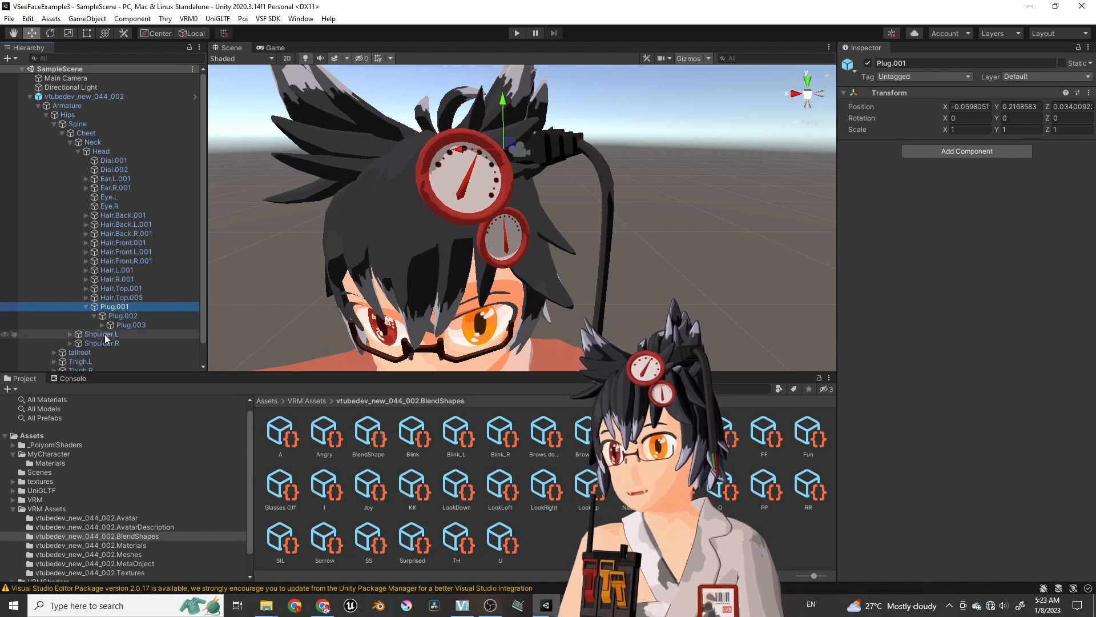
pyautogui.click(102, 325)
pyautogui.click(110, 334)
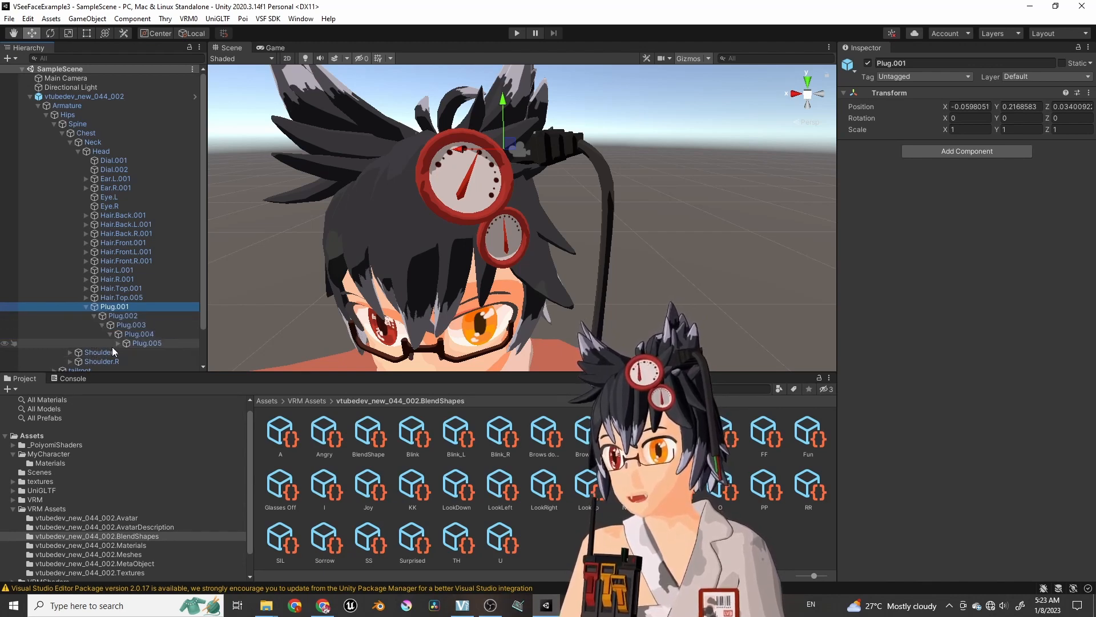
pyautogui.click(119, 343)
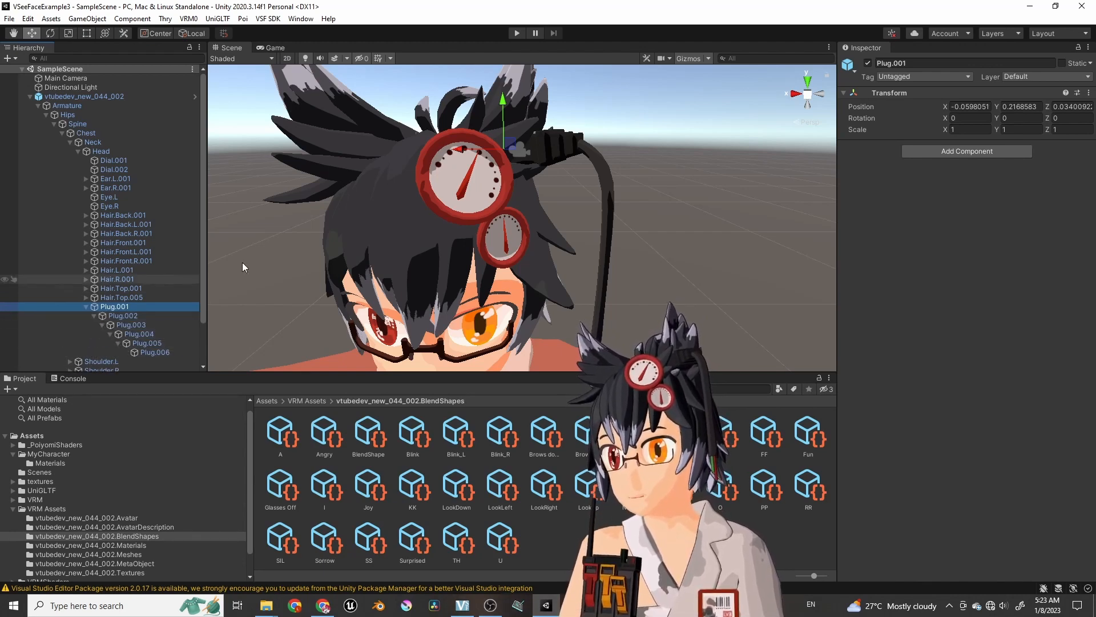
# Examine where the individual plug bones sit along the head cable by selecting them one after another.
pyautogui.moveTo(554, 148); pyautogui.dragTo(587, 183, button='right')
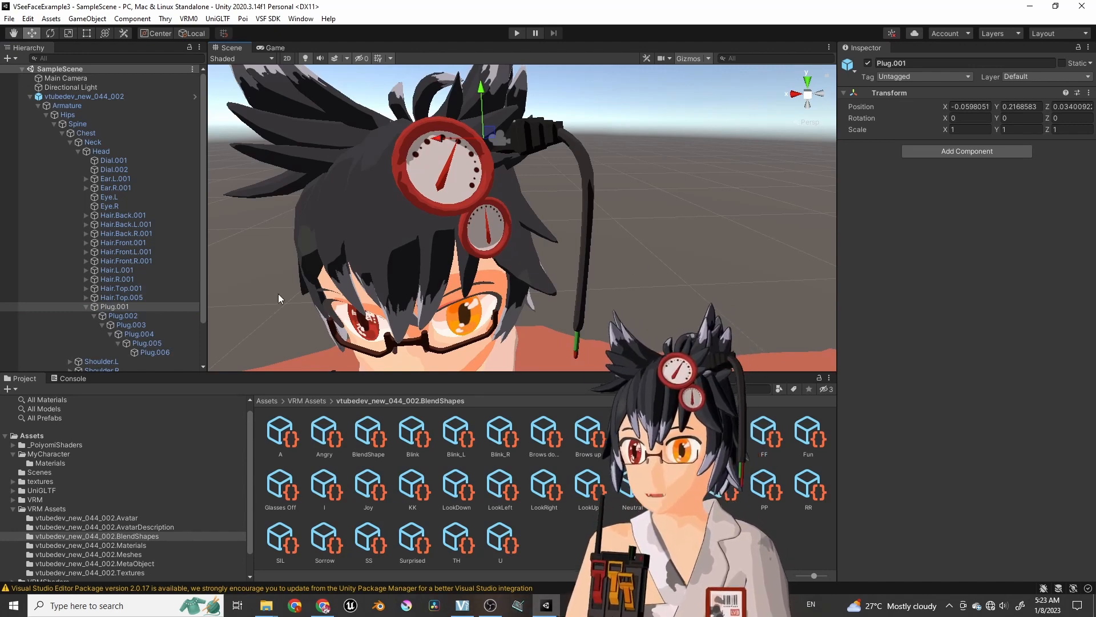
pyautogui.moveTo(301, 252); pyautogui.dragTo(273, 243, button='right')
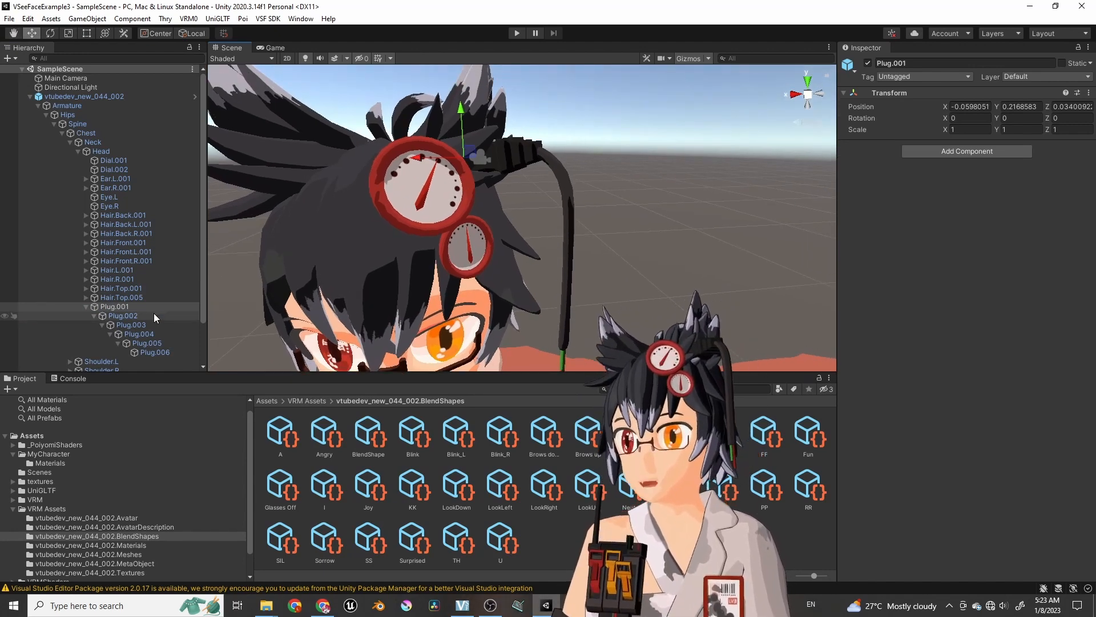
pyautogui.click(154, 313)
pyautogui.moveTo(534, 222); pyautogui.dragTo(570, 223, button='right')
pyautogui.click(172, 325)
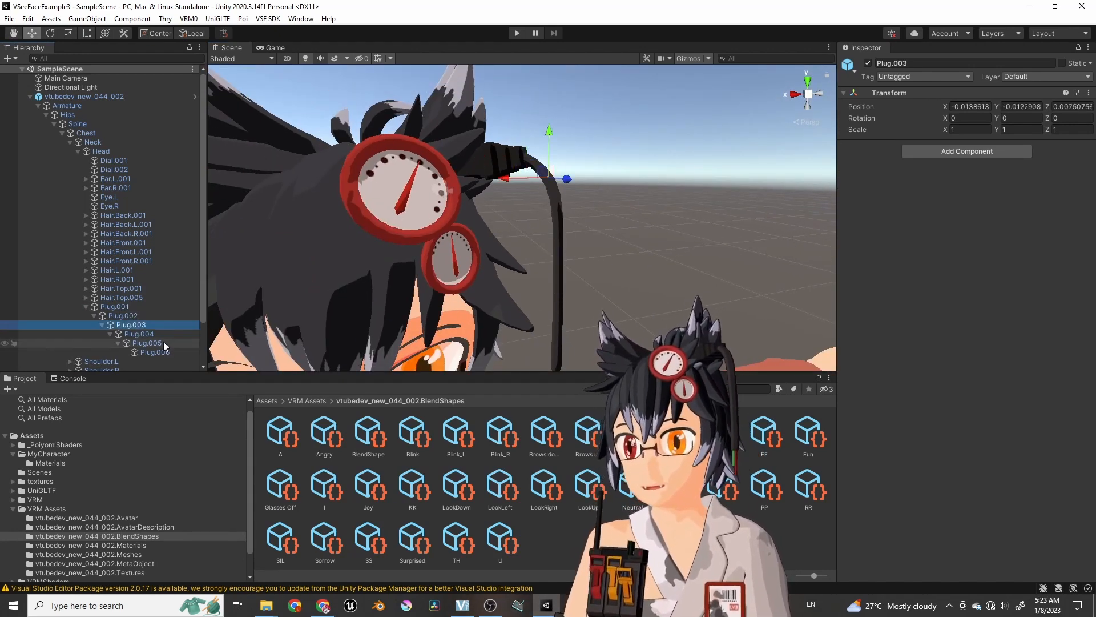
pyautogui.click(164, 342)
pyautogui.click(136, 308)
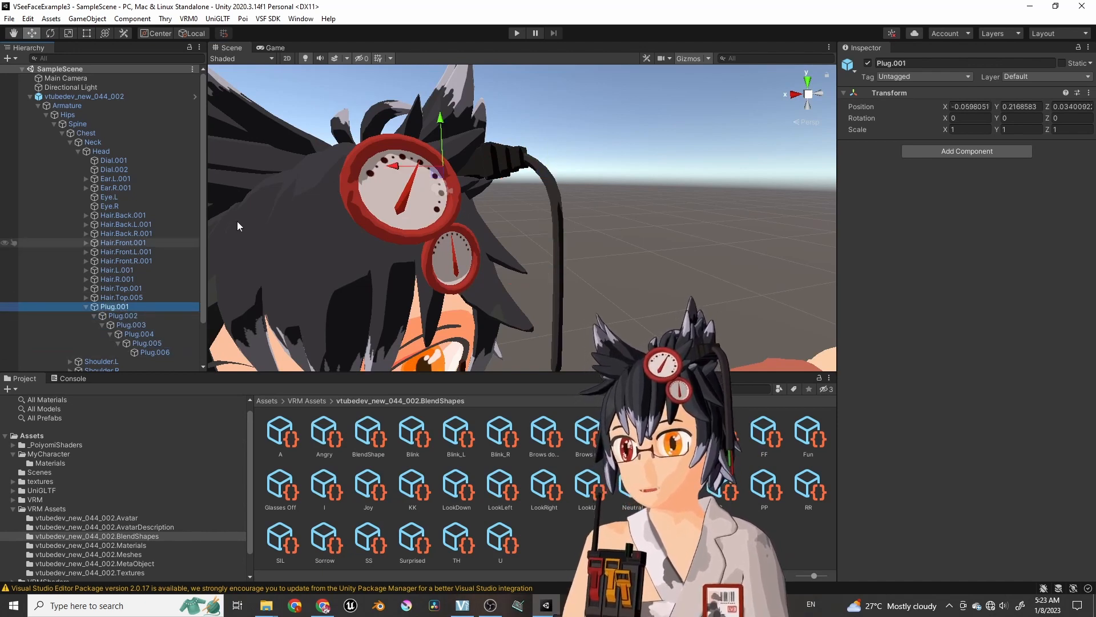
# Add a VRM Spring Bone component to the Plug.002 bone.
pyautogui.click(122, 316)
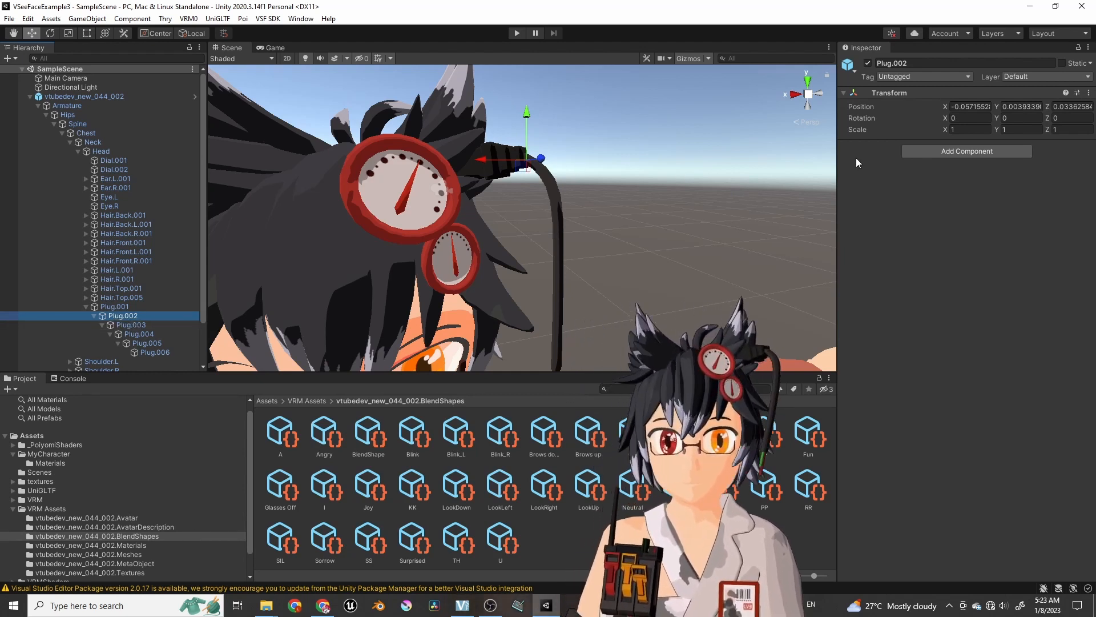
pyautogui.click(930, 152)
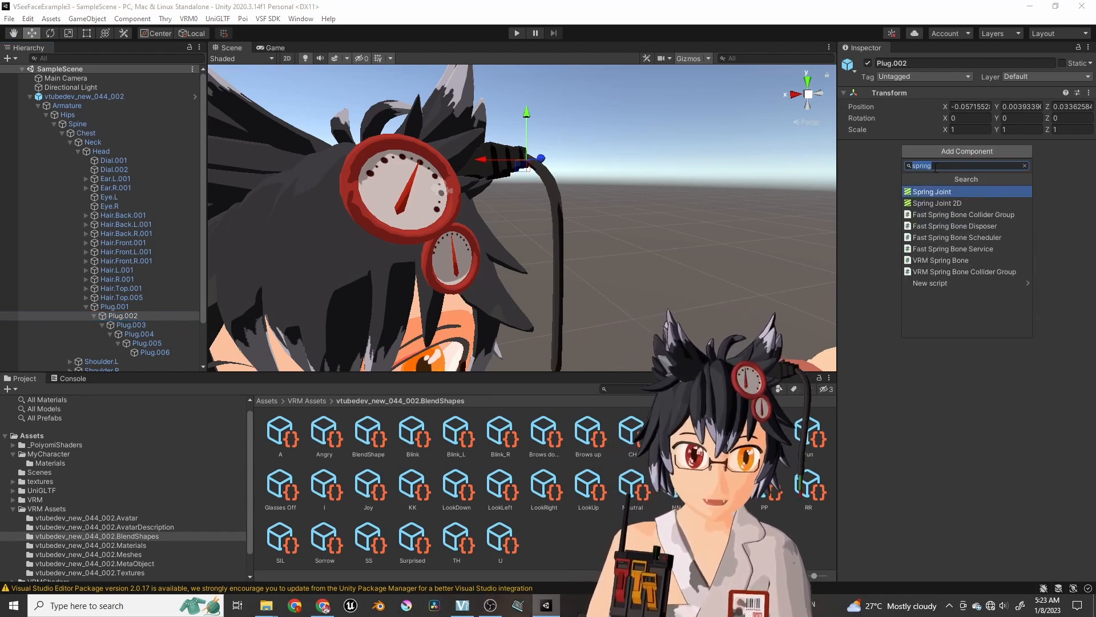
pyautogui.write('vrm spr')
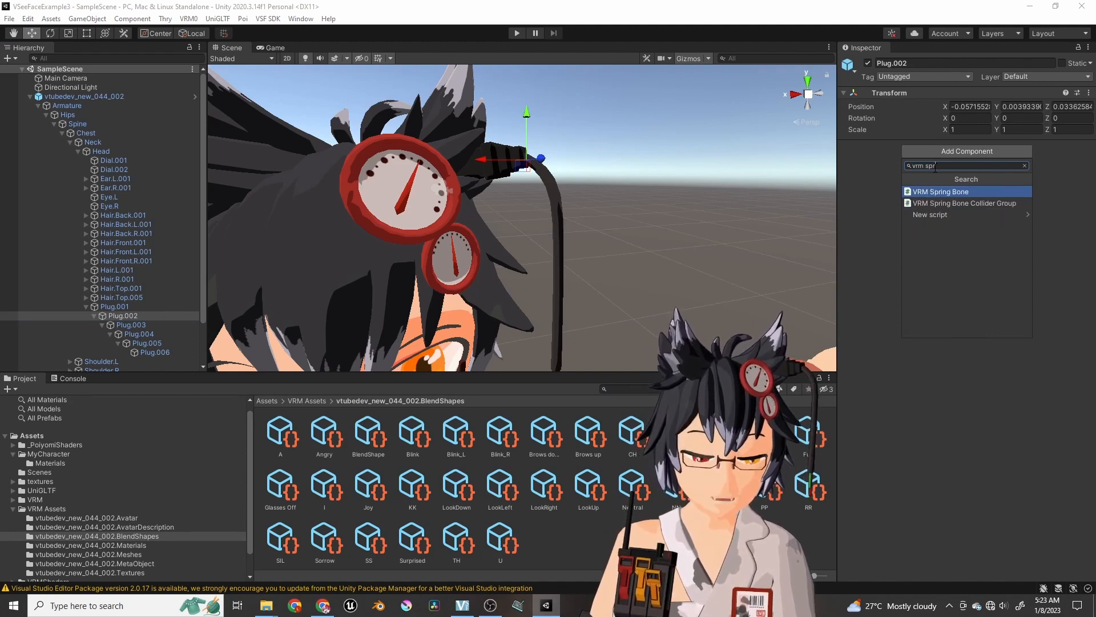
pyautogui.click(940, 193)
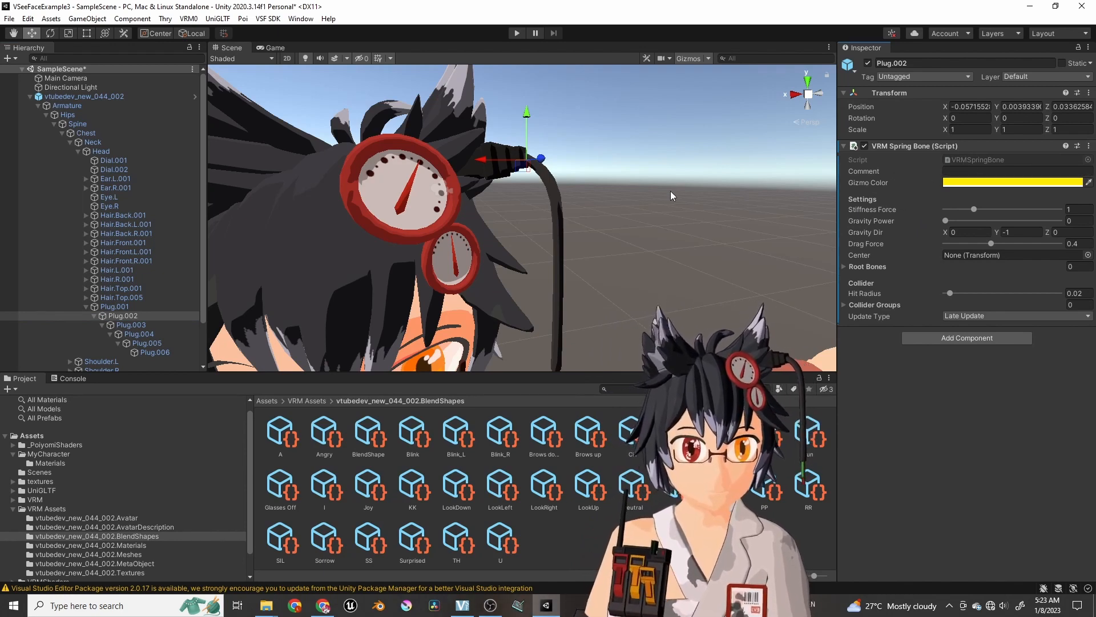
# Examine the head cable from several angles and go through its bone chain from Plug.002 down to Plug.006.
pyautogui.scroll(-3, 672, 195)
pyautogui.keyDown('alt'); pyautogui.moveTo(671, 196); pyautogui.dragTo(557, 187); pyautogui.keyUp('alt')
pyautogui.scroll(-4, 557, 188)
pyautogui.moveTo(395, 197); pyautogui.dragTo(459, 188, button='middle')
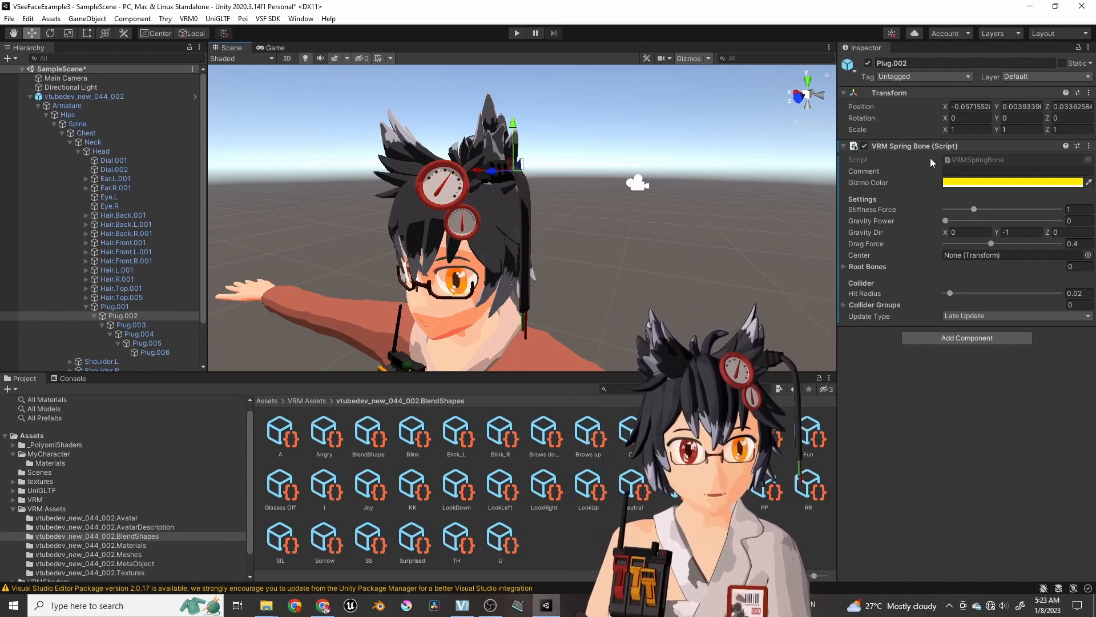
pyautogui.moveTo(496, 177); pyautogui.dragTo(512, 185, button='right')
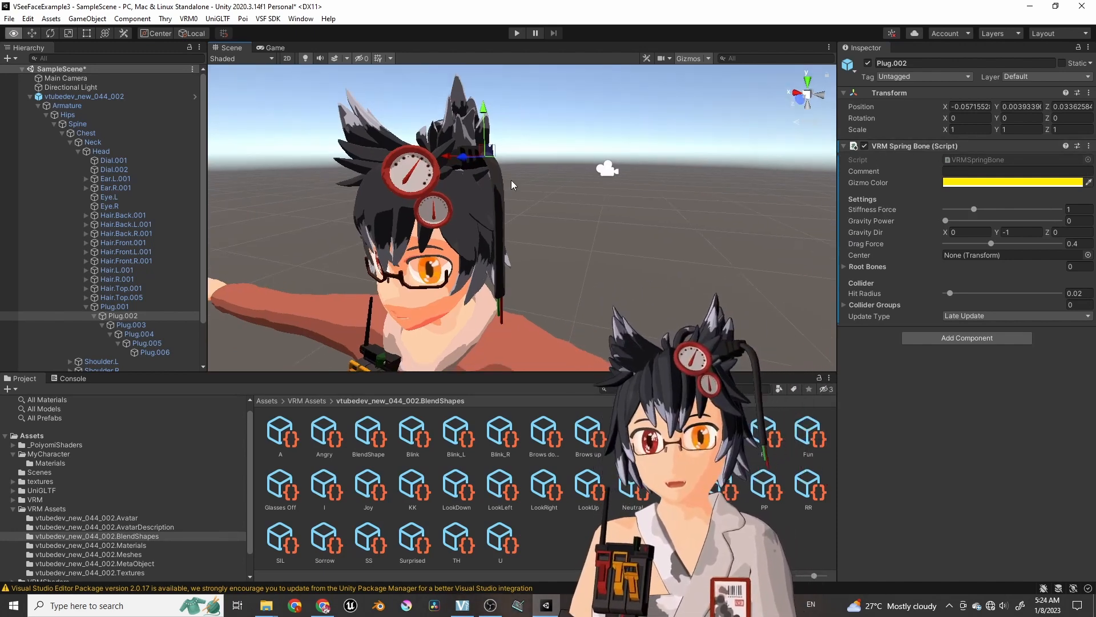
pyautogui.keyDown('alt'); pyautogui.moveTo(497, 194); pyautogui.dragTo(595, 175); pyautogui.keyUp('alt')
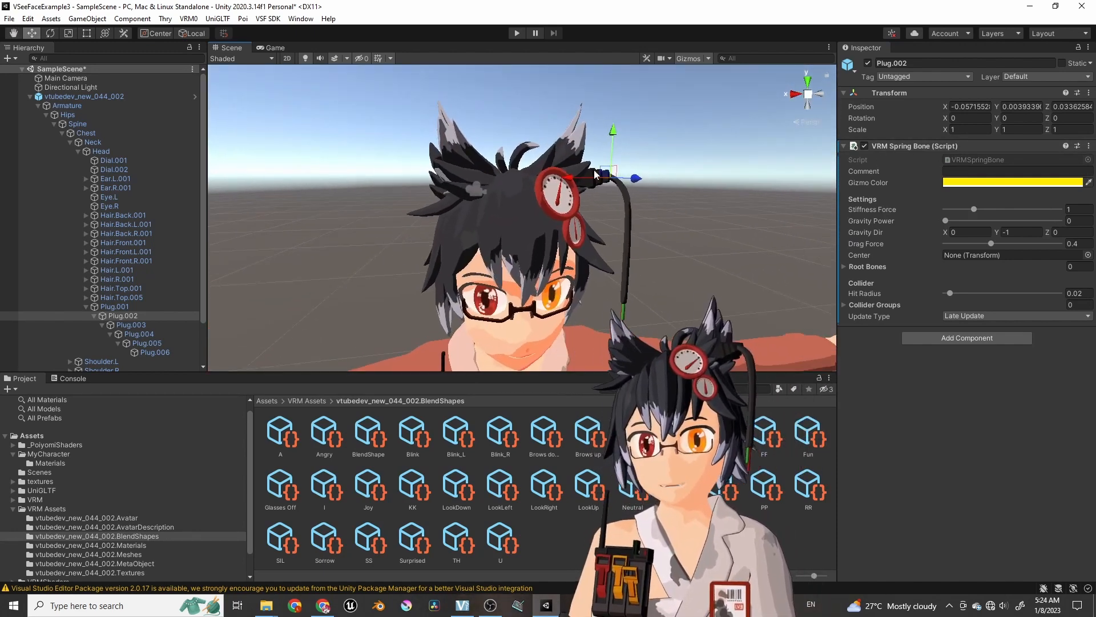
pyautogui.click(149, 327)
pyautogui.click(149, 335)
pyautogui.click(155, 344)
pyautogui.click(157, 352)
pyautogui.click(119, 316)
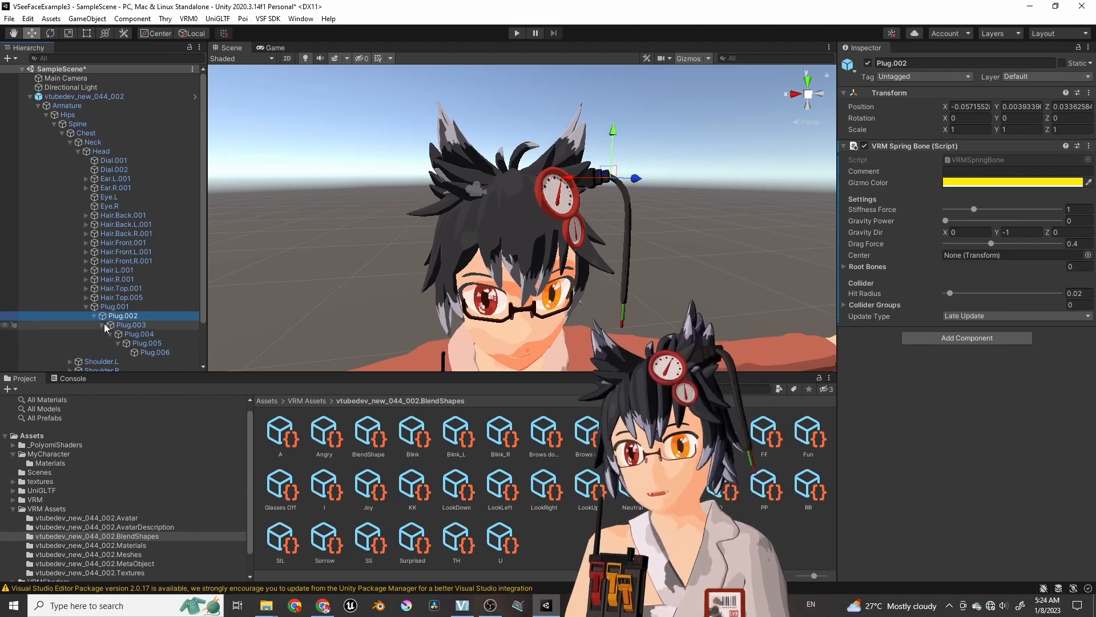
pyautogui.click(129, 326)
pyautogui.click(139, 334)
pyautogui.click(149, 343)
pyautogui.click(159, 351)
pyautogui.click(139, 317)
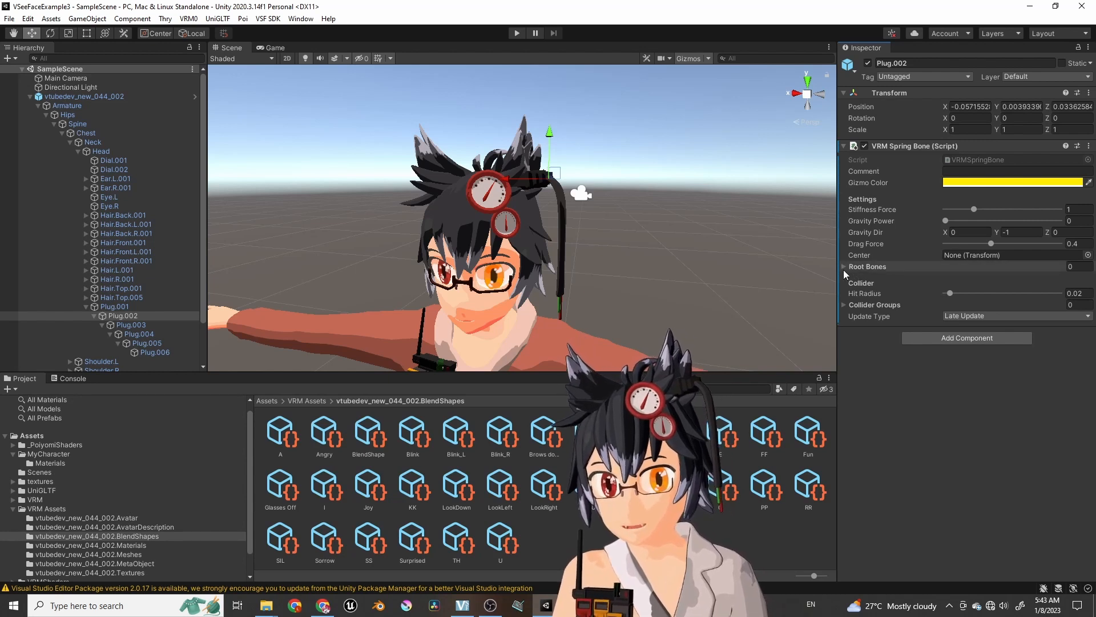
# Set the spring bone's Root Bones array size to 1, assign Plug.002 as Element 0, and clear the selection.
pyautogui.click(1081, 266)
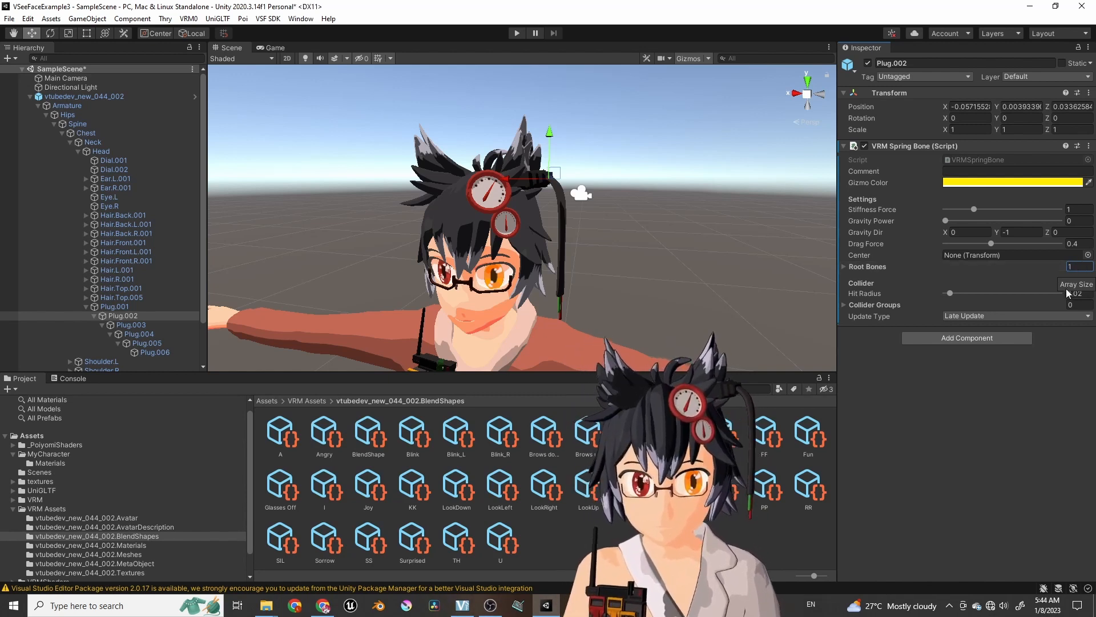
pyautogui.click(845, 266)
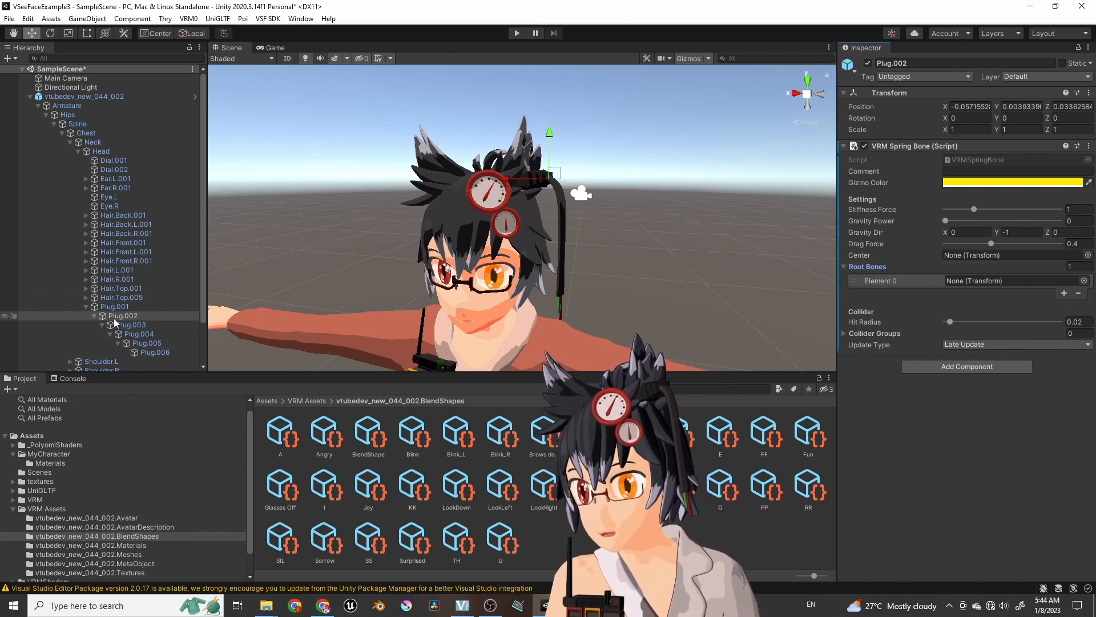
pyautogui.moveTo(115, 318); pyautogui.dragTo(956, 290)
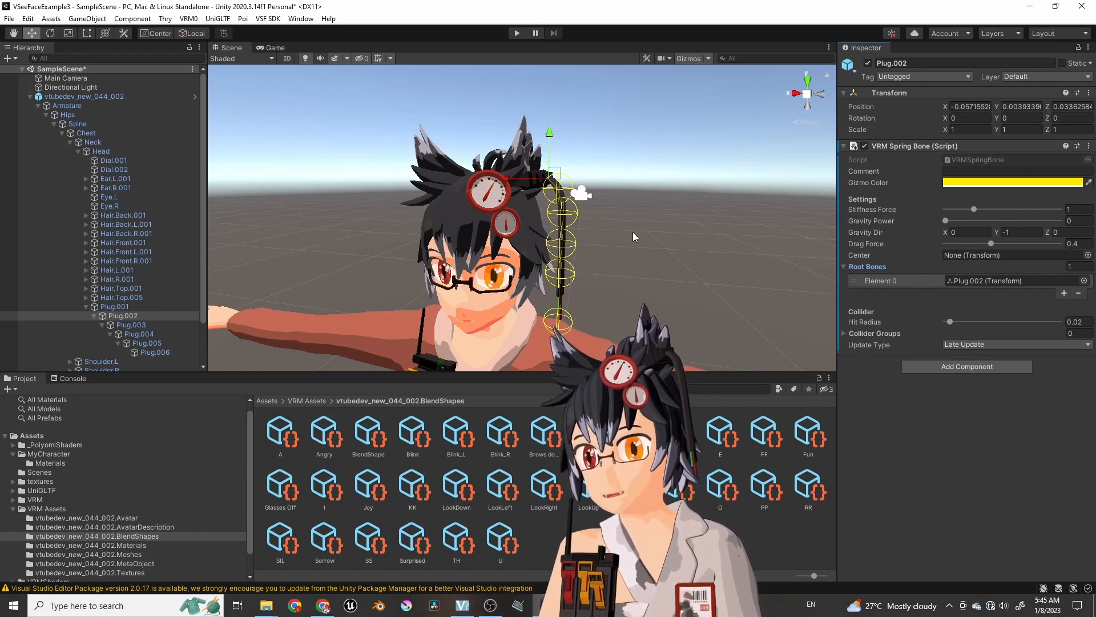
pyautogui.click(634, 212)
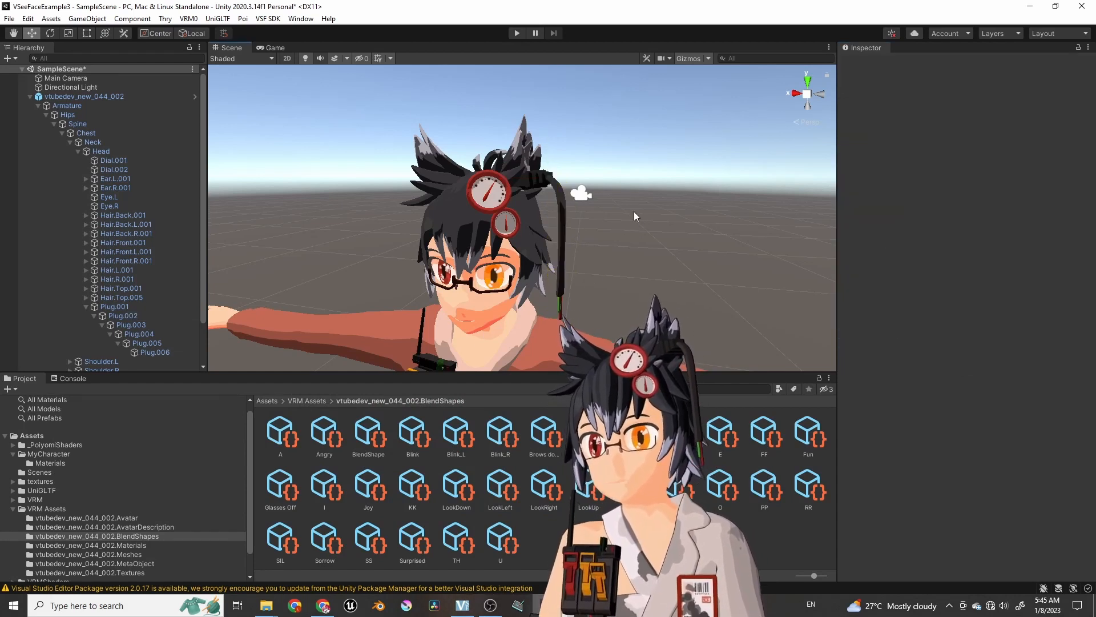
# Run the scene and move the avatar's Hips sideways in the Scene view to test the head cable's physics.
pyautogui.click(517, 33)
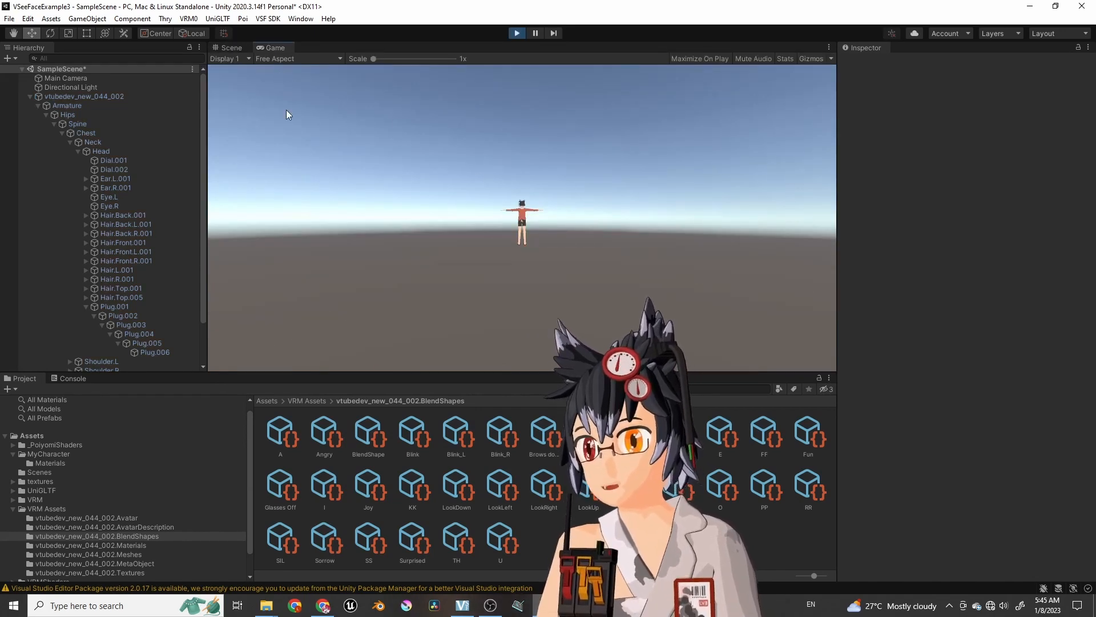
pyautogui.click(229, 49)
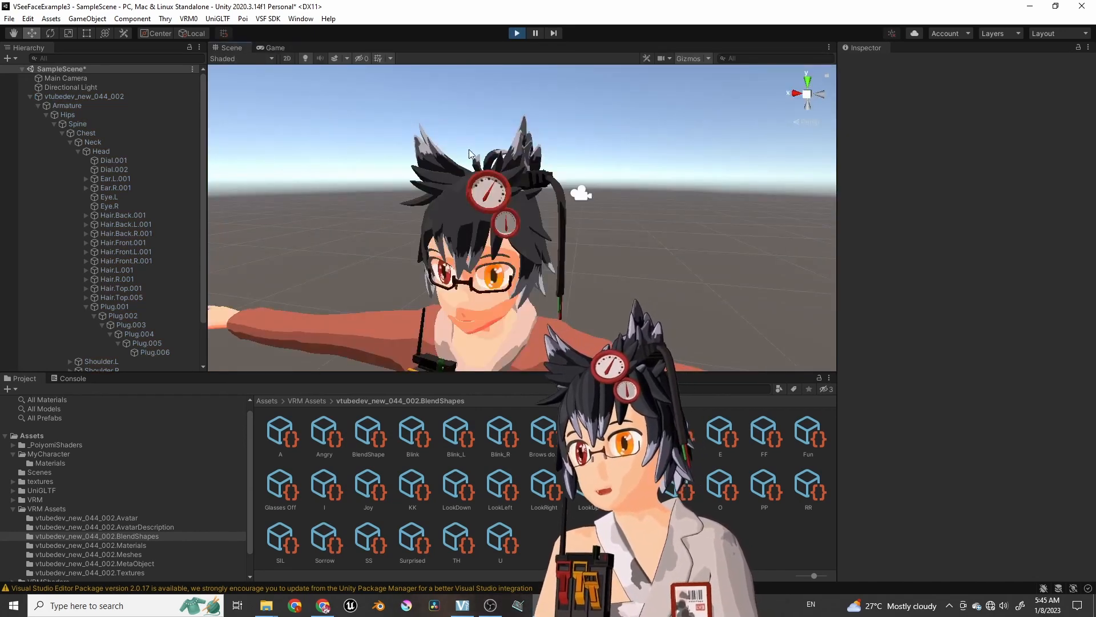
pyautogui.moveTo(468, 151); pyautogui.dragTo(481, 182, button='right')
pyautogui.moveTo(414, 294); pyautogui.dragTo(471, 268)
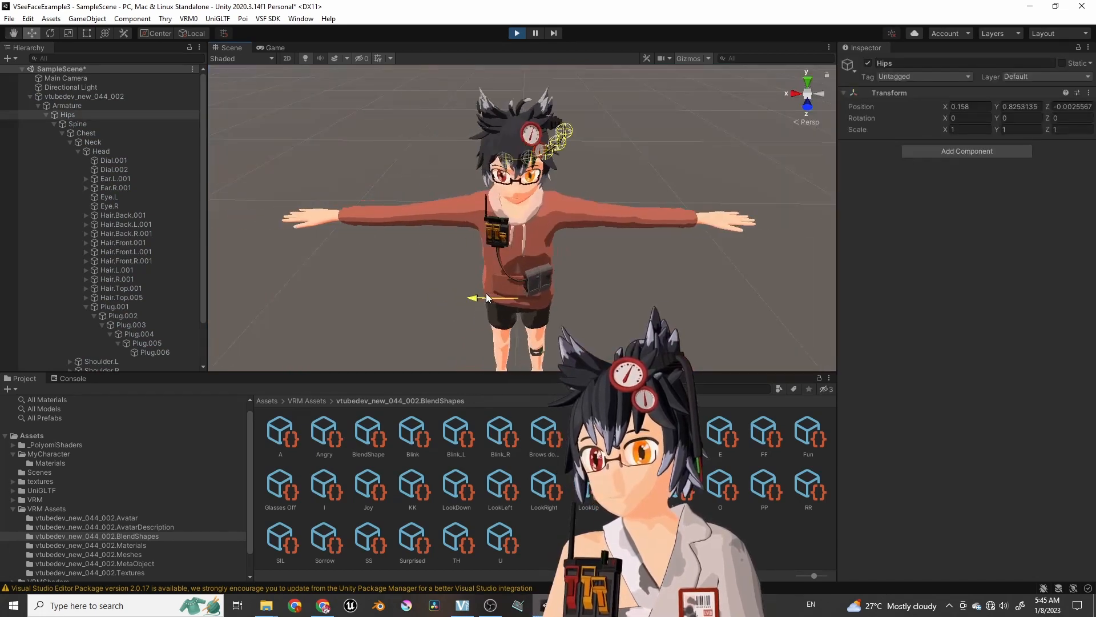
pyautogui.moveTo(496, 217); pyautogui.dragTo(258, 291, button='right')
pyautogui.press('d')
pyautogui.press('w')
pyautogui.press('s')
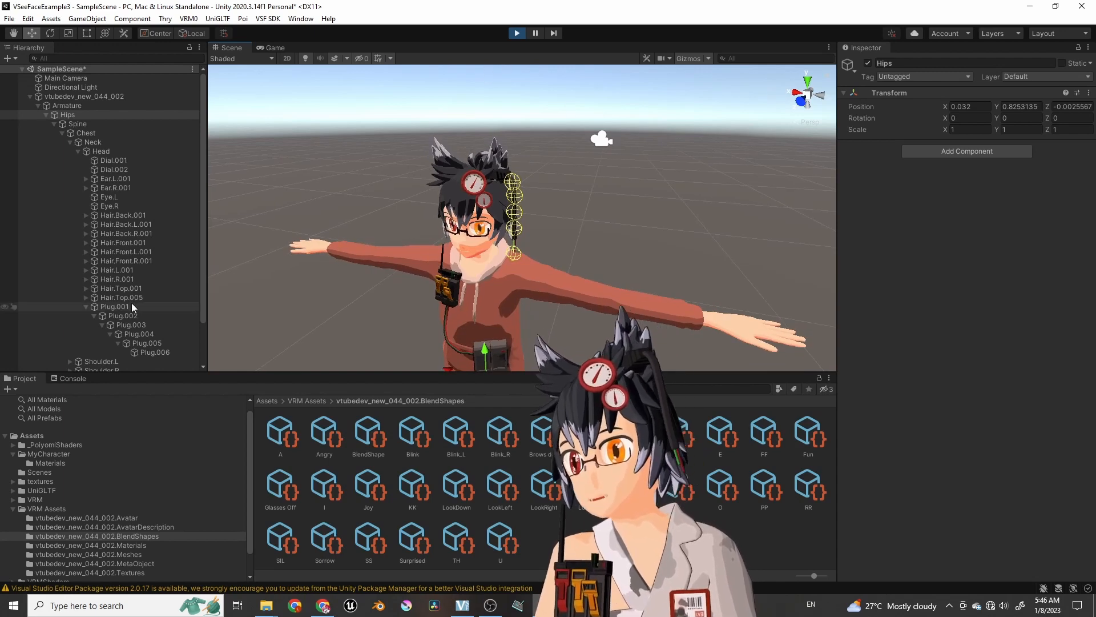
pyautogui.press('f')
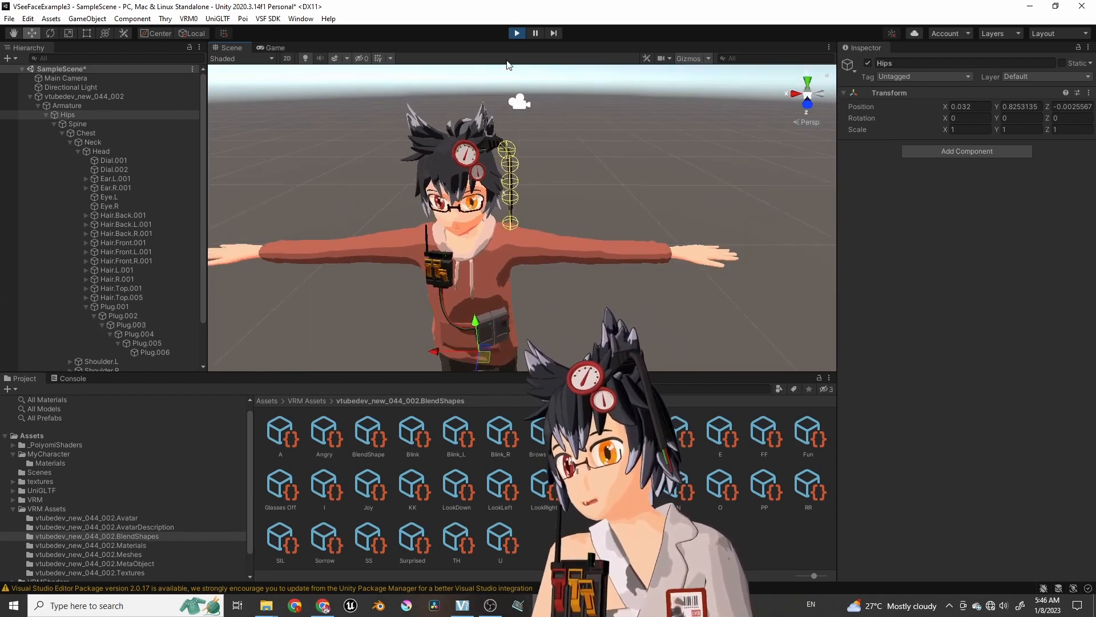
# Inspect the Plug.002 spring bone settings and gizmo spheres along the cable, and stop the running scene.
pyautogui.click(123, 315)
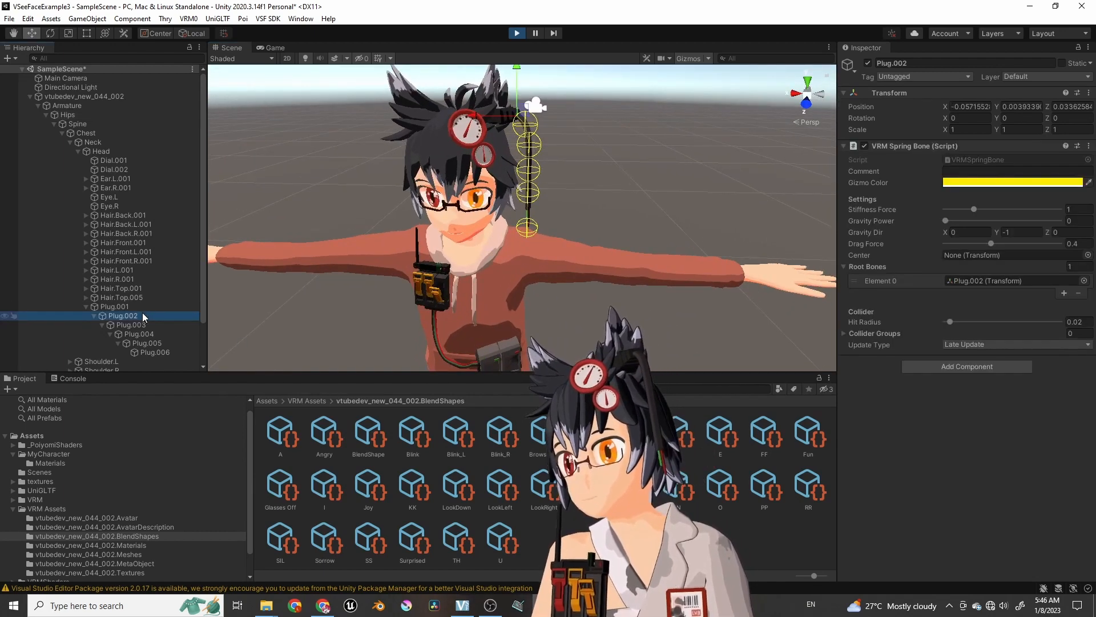
pyautogui.press('f')
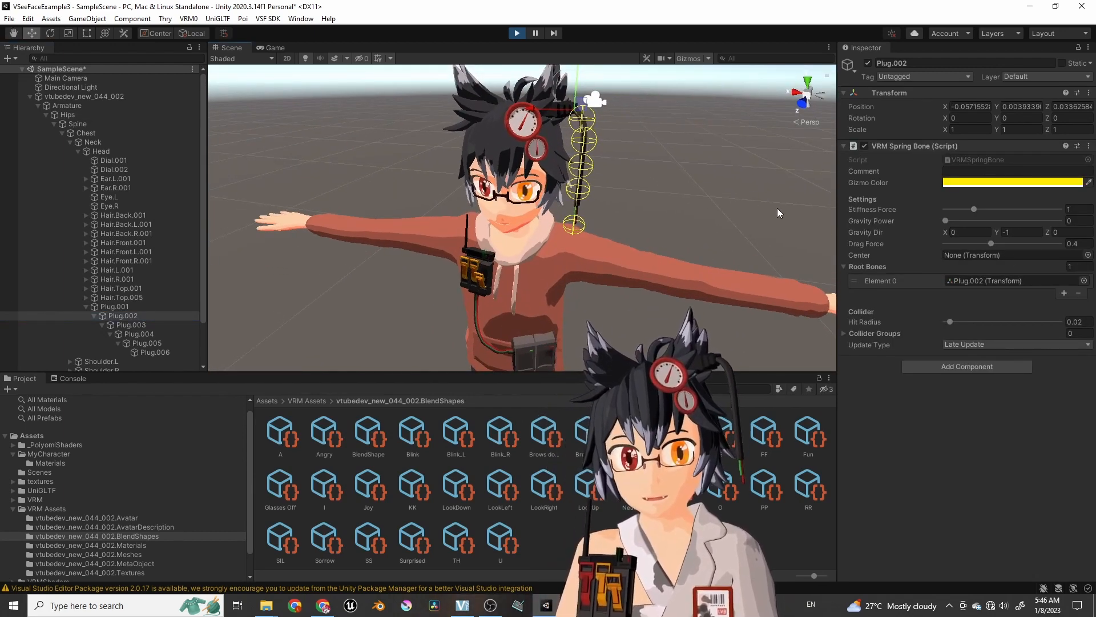
pyautogui.moveTo(778, 209); pyautogui.dragTo(795, 181, button='right')
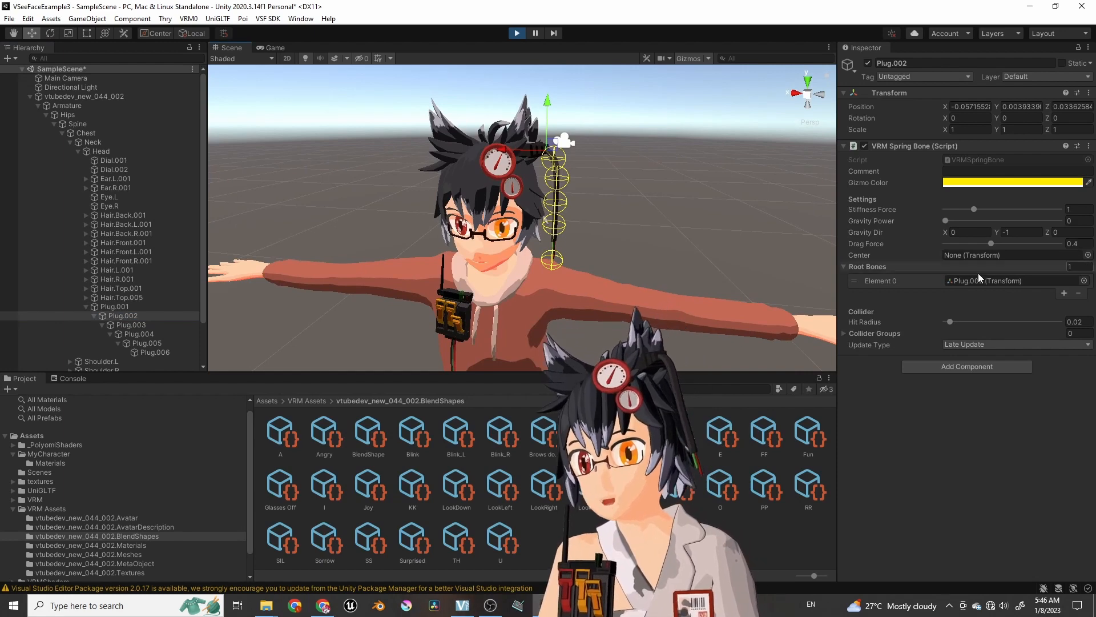
pyautogui.press('w')
pyautogui.moveTo(656, 224); pyautogui.dragTo(652, 200, button='right')
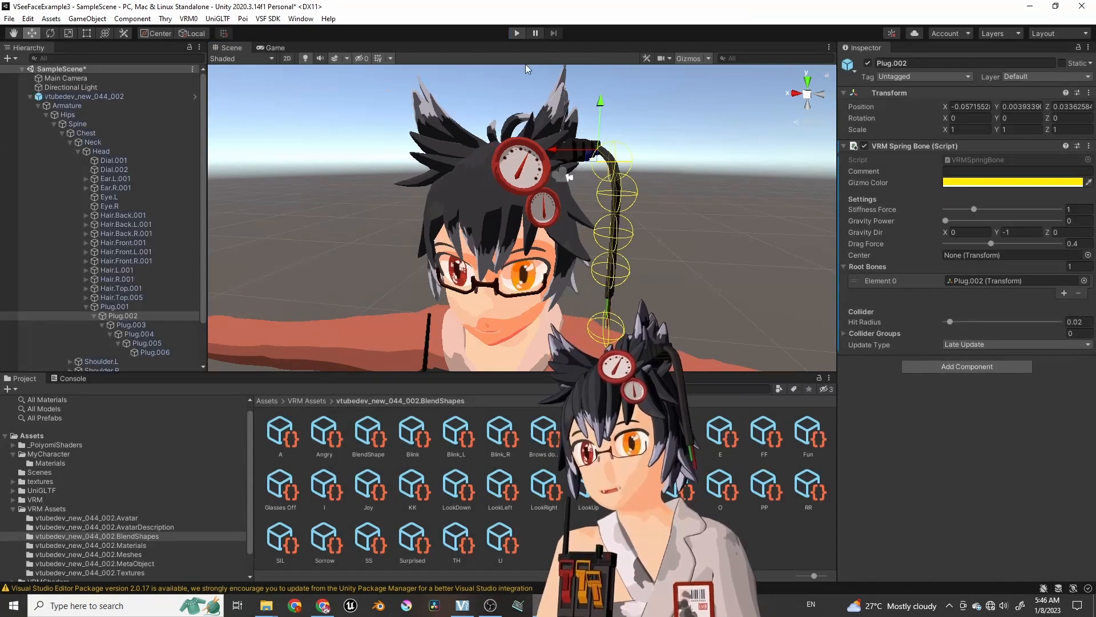
pyautogui.moveTo(640, 177)
pyautogui.mouseDown(button='right')
pyautogui.moveTo(673, 167)
pyautogui.moveTo(635, 190)
pyautogui.mouseUp(button='right')
pyautogui.press('s')
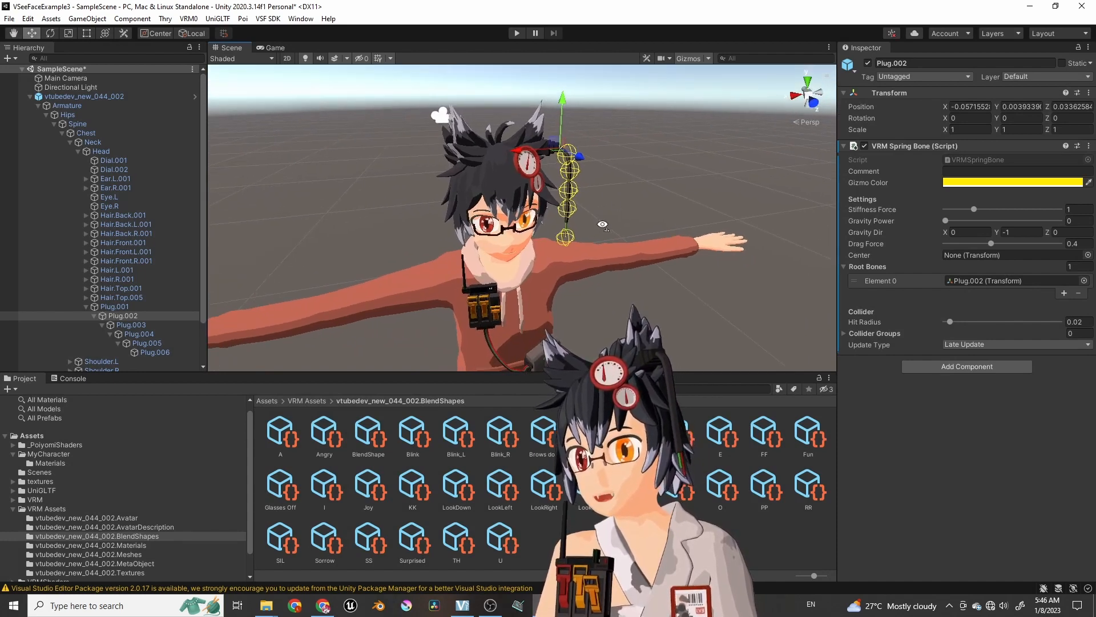
pyautogui.press('w')
pyautogui.moveTo(603, 224)
pyautogui.mouseDown(button='right')
pyautogui.moveTo(594, 210)
pyautogui.moveTo(587, 217)
pyautogui.moveTo(595, 204)
pyautogui.mouseUp(button='right')
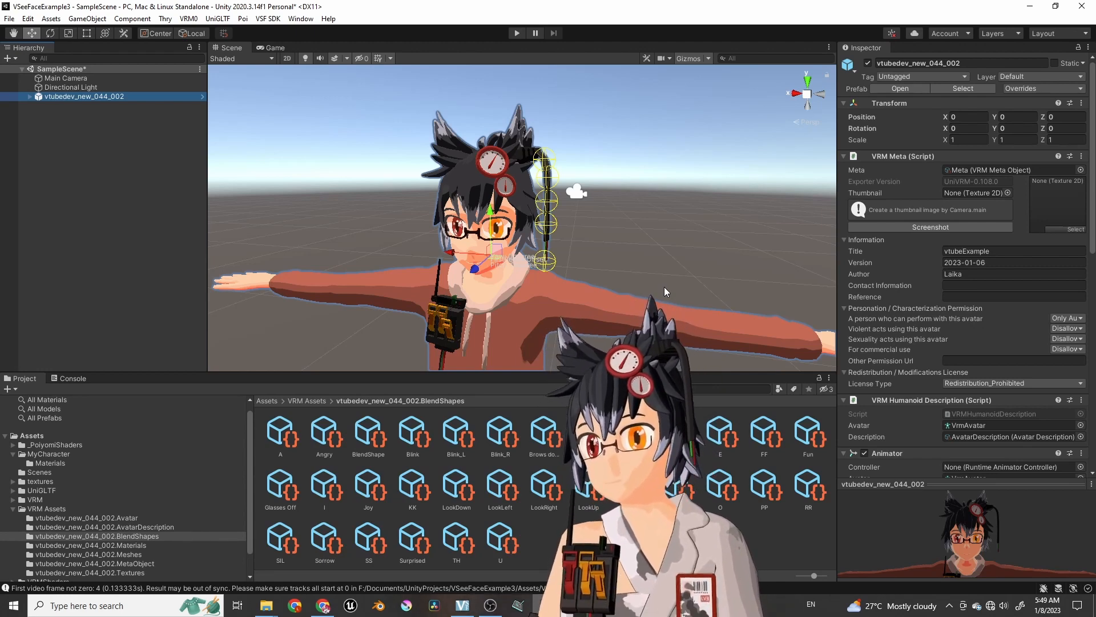
# Export the vtubedev_new_044_002 avatar as a vsfavatar bundle named vtubedevexample_002 in the VTUBEDEV_NEW folder.
pyautogui.click(101, 139)
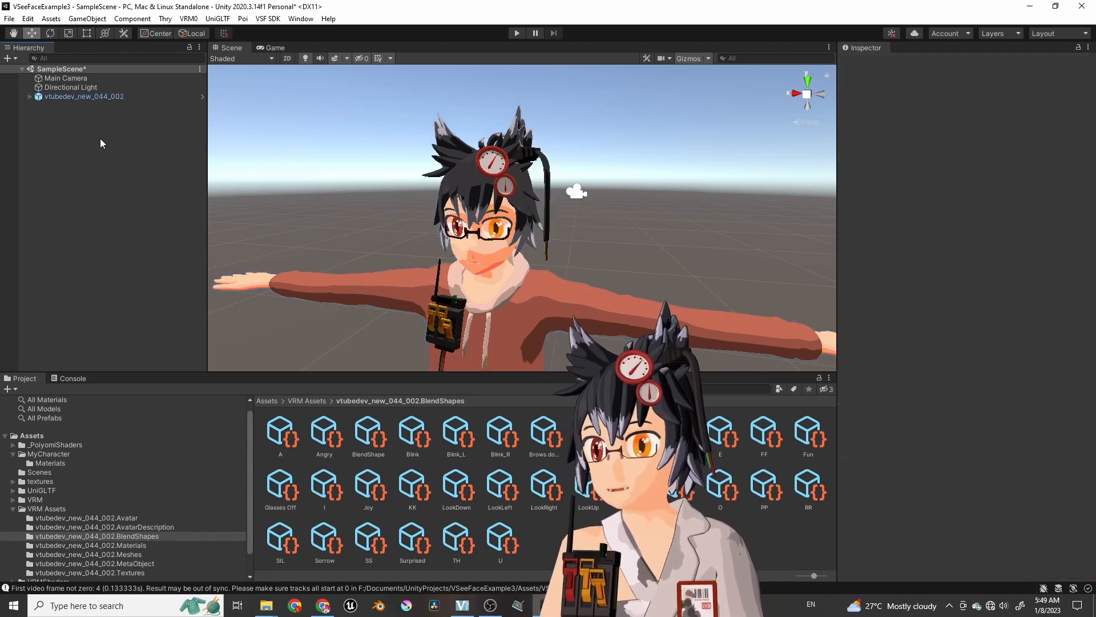
pyautogui.click(73, 98)
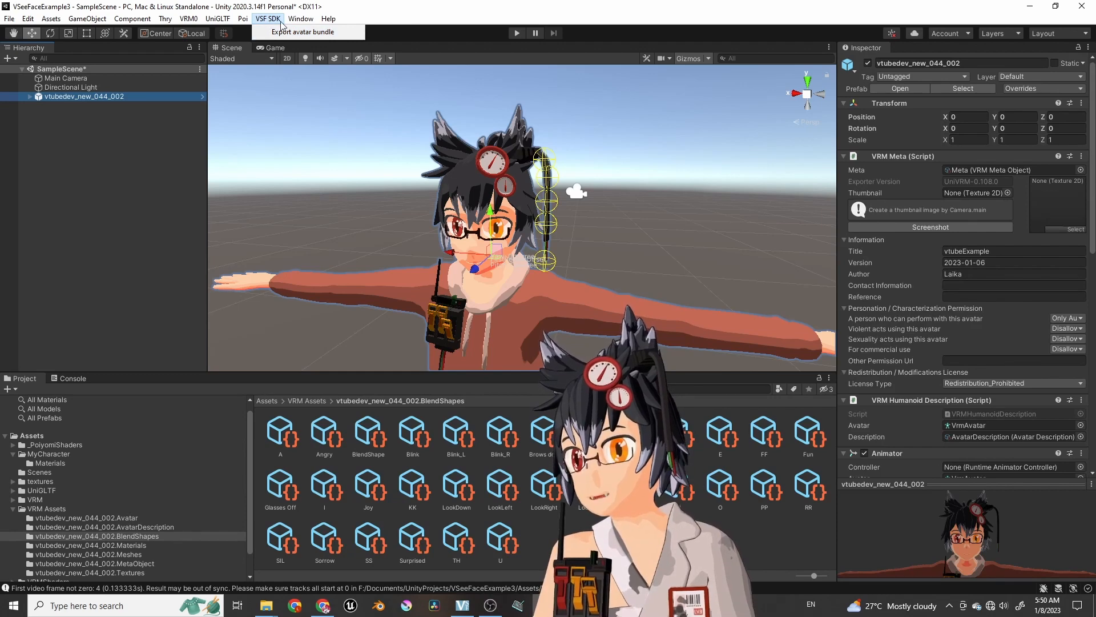
pyautogui.click(283, 30)
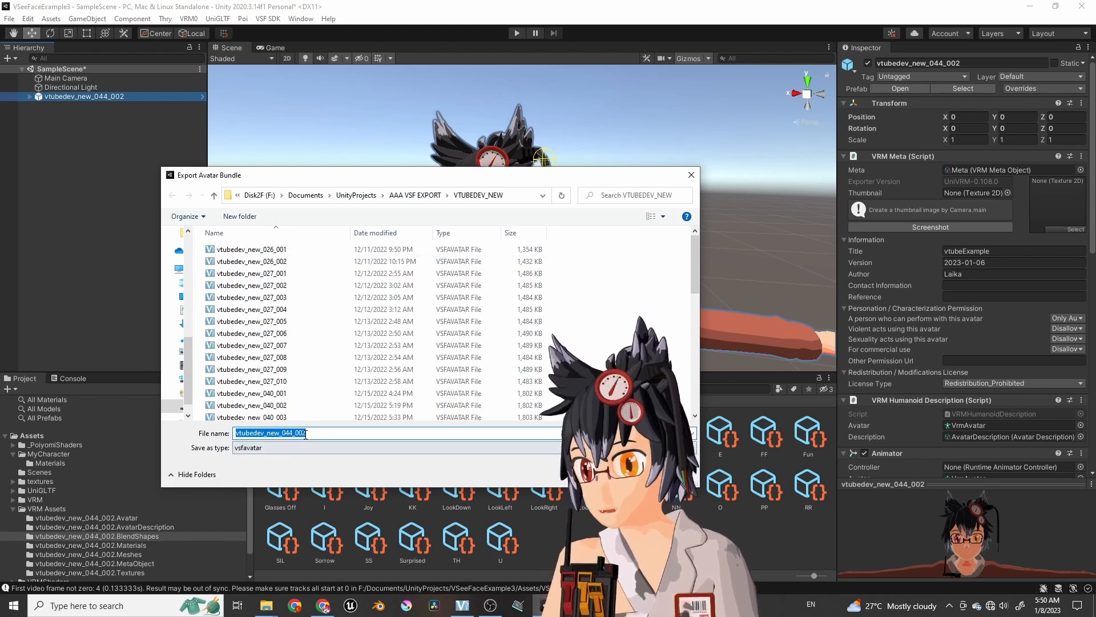
pyautogui.write('vtubedevexa')
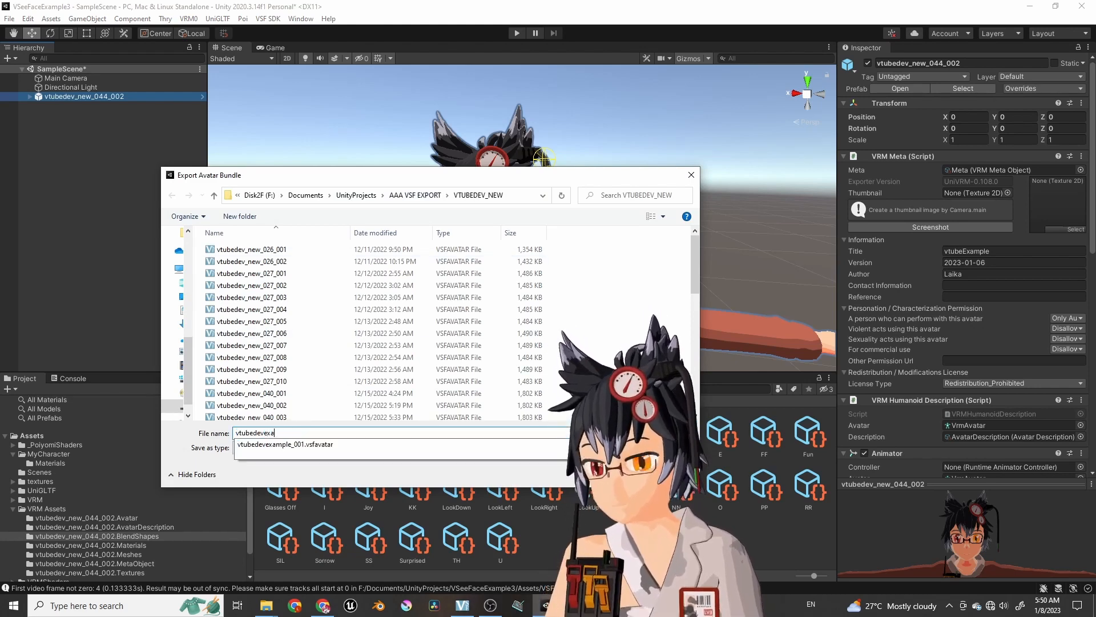
pyautogui.write('mple_002')
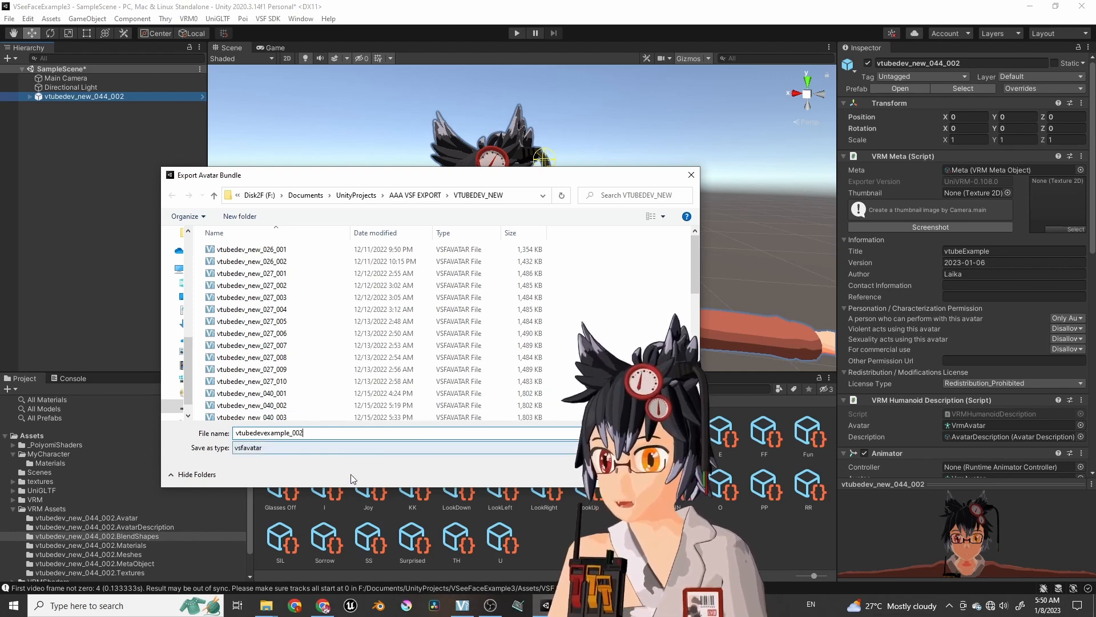
pyautogui.press('Return')
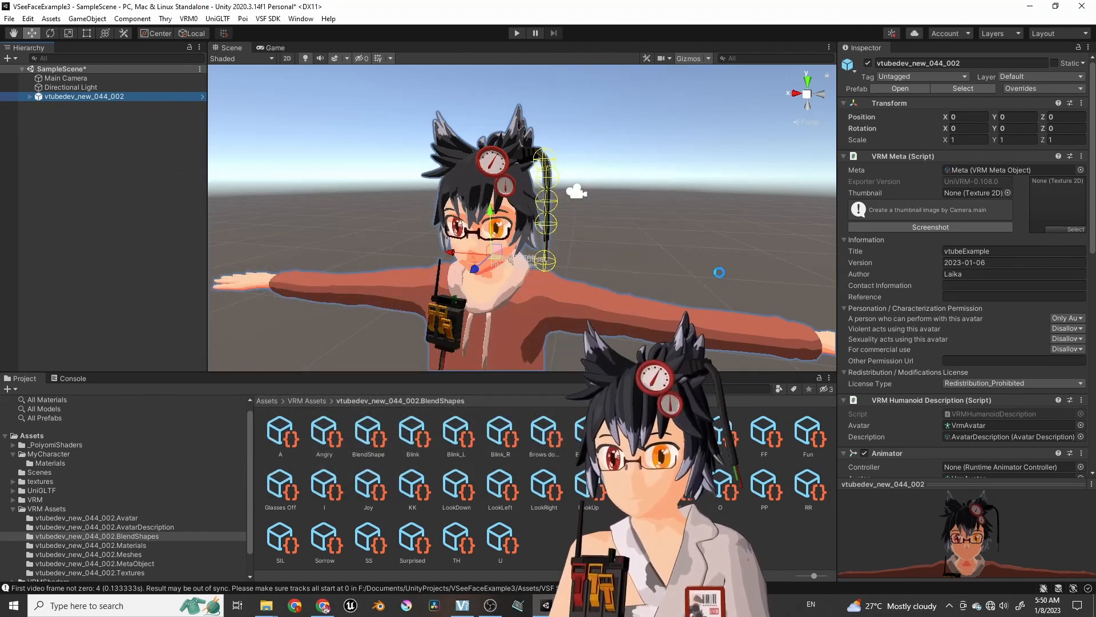